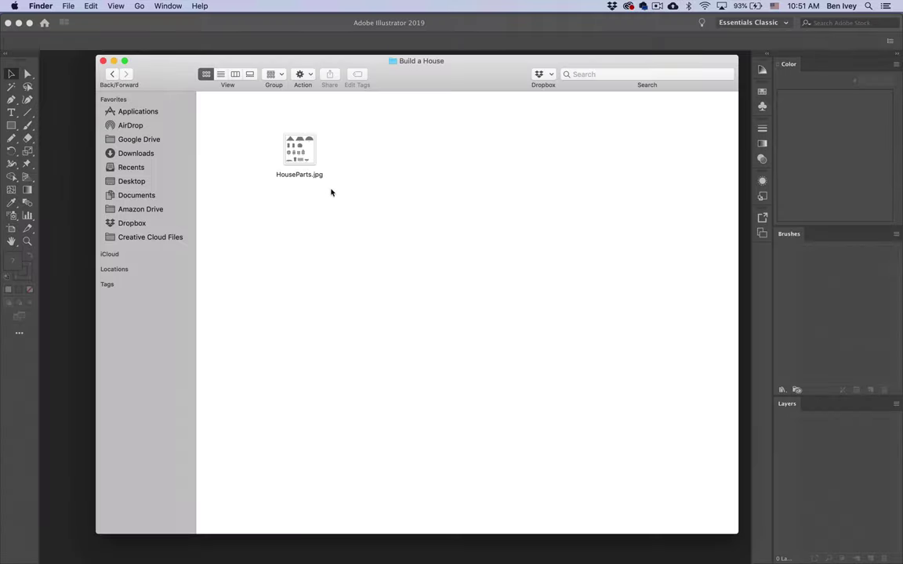
Step: Preview HouseParts.jpg in the Build a House folder to examine the roof, door, window and other house shapes
{"action": "left_click", "coordinate": [306, 153]}
{"action": "key", "text": "space"}
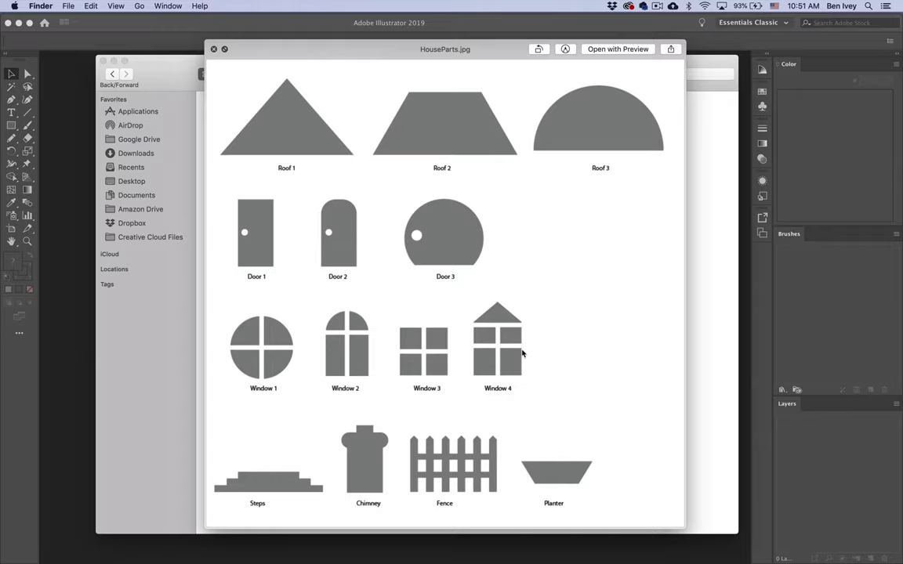
{"action": "key", "text": "space"}
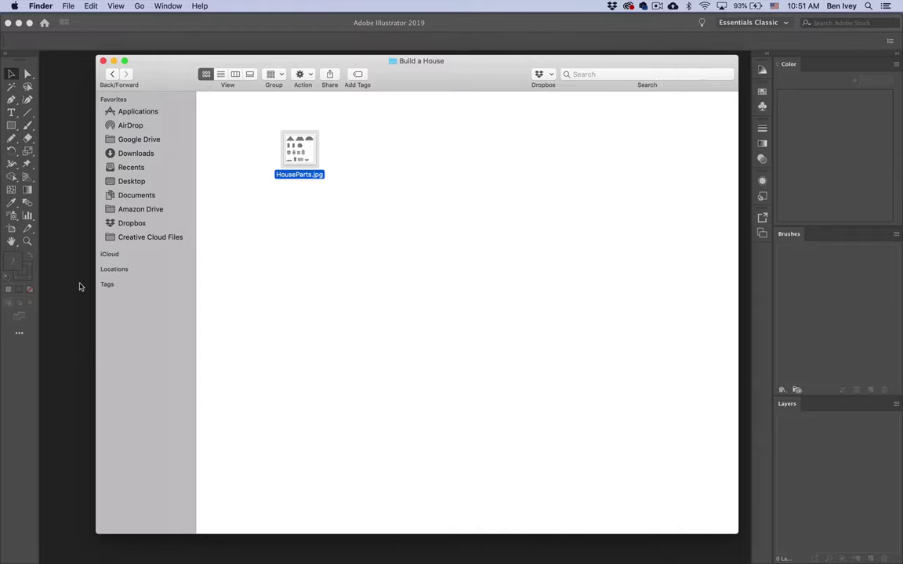
Step: Switch to Illustrator and create a new document 10 in wide and 10 in high with 3 artboards
{"action": "left_click", "coordinate": [74, 285]}
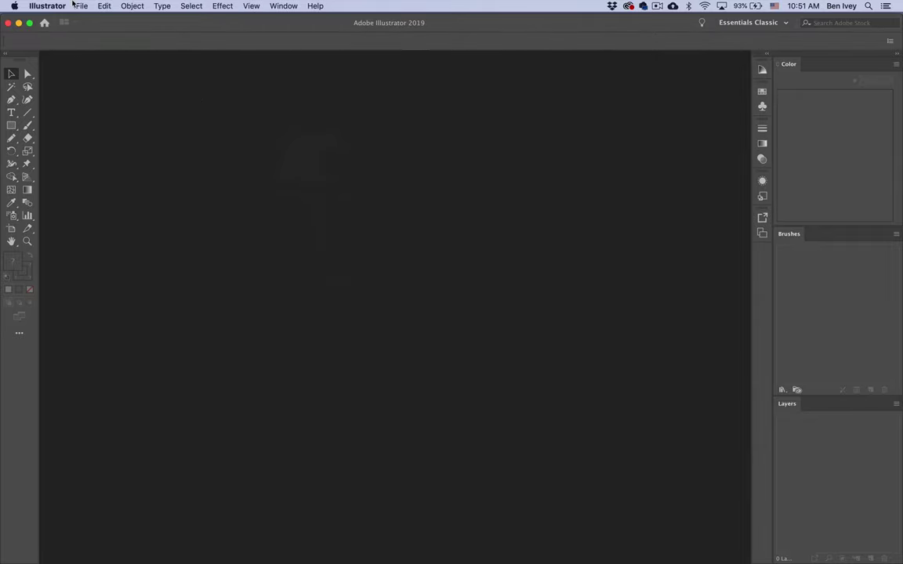
{"action": "left_click", "coordinate": [78, 5]}
{"action": "left_click", "coordinate": [81, 19]}
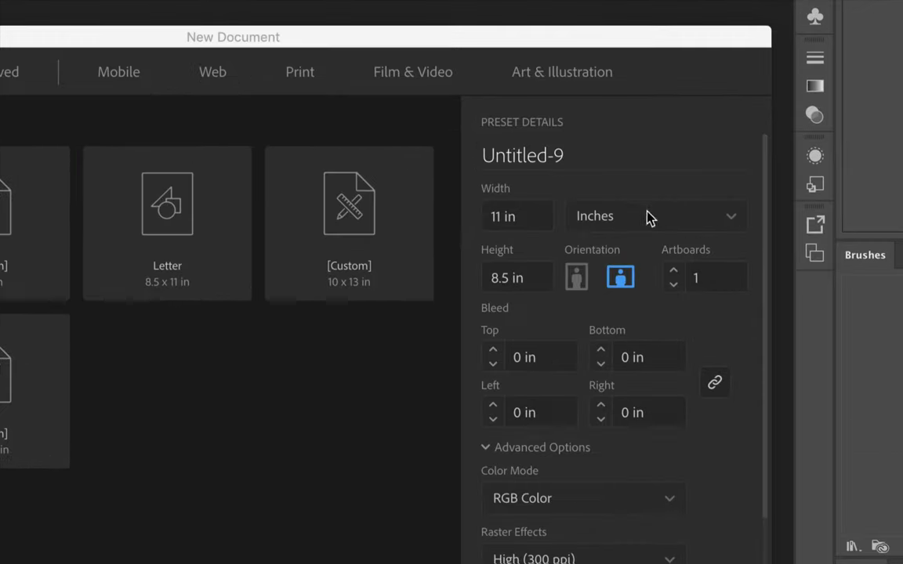
{"action": "left_click", "coordinate": [501, 218]}
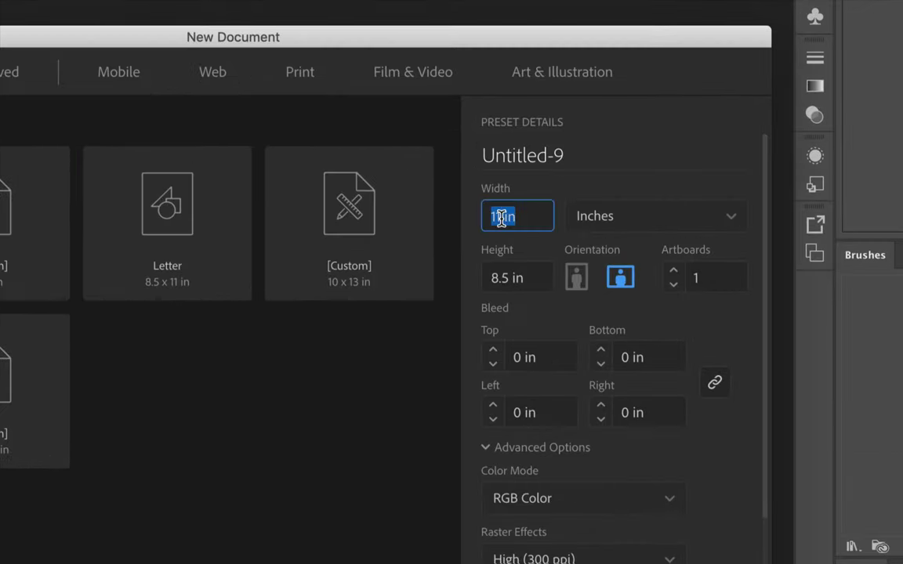
{"action": "type", "text": "10"}
{"action": "key", "text": "Tab"}
{"action": "type", "text": "10"}
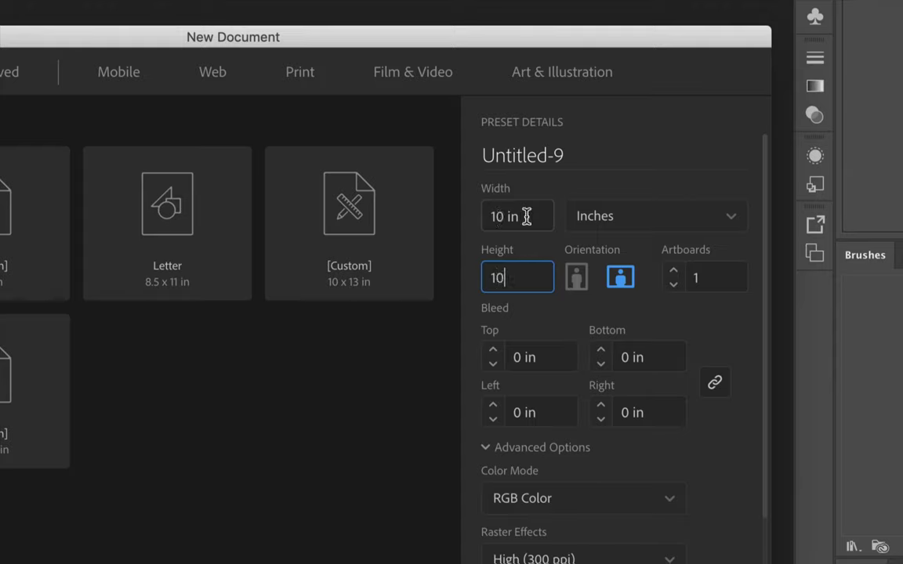
{"action": "left_click", "coordinate": [653, 150]}
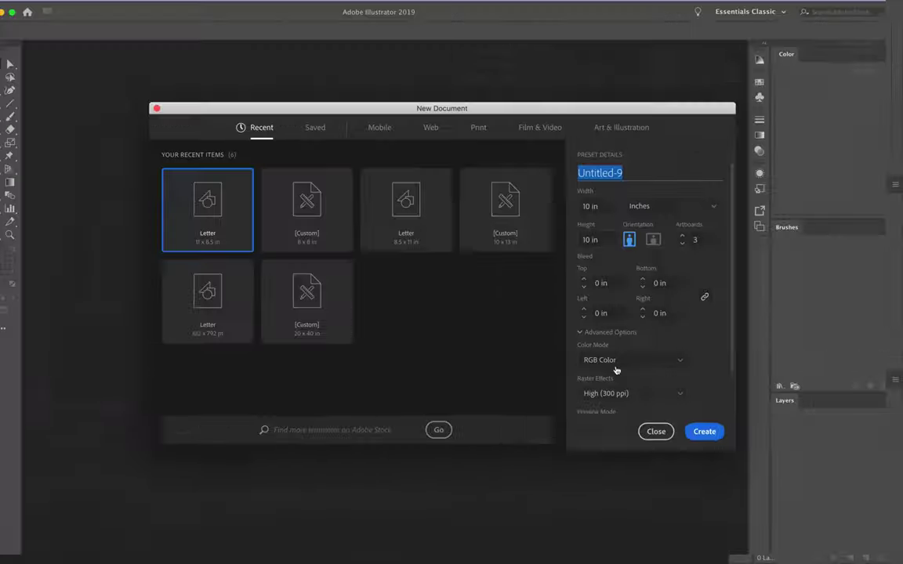
{"action": "left_click", "coordinate": [705, 431]}
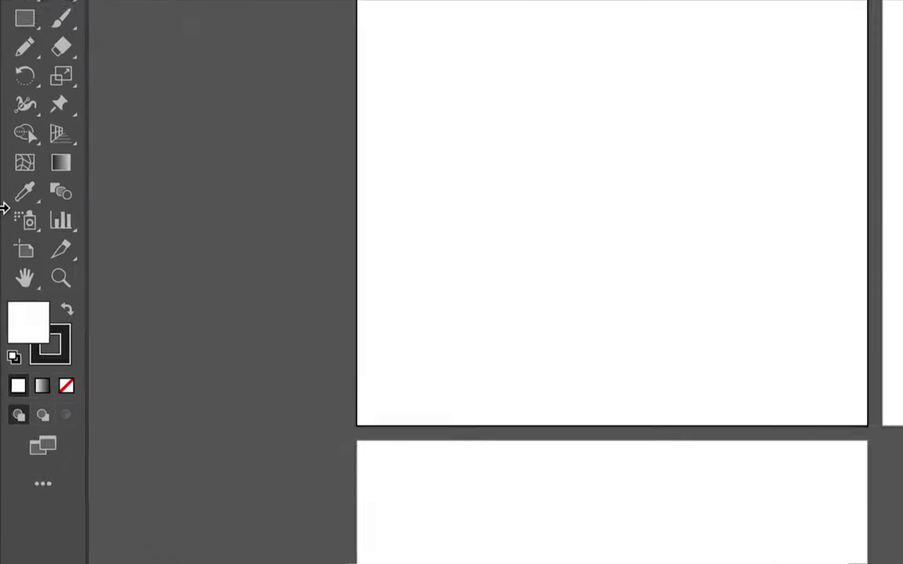
Step: Move Artboard 3 beside Artboard 2 with the Artboard tool so all three artboards sit in one row
{"action": "left_click", "coordinate": [34, 264]}
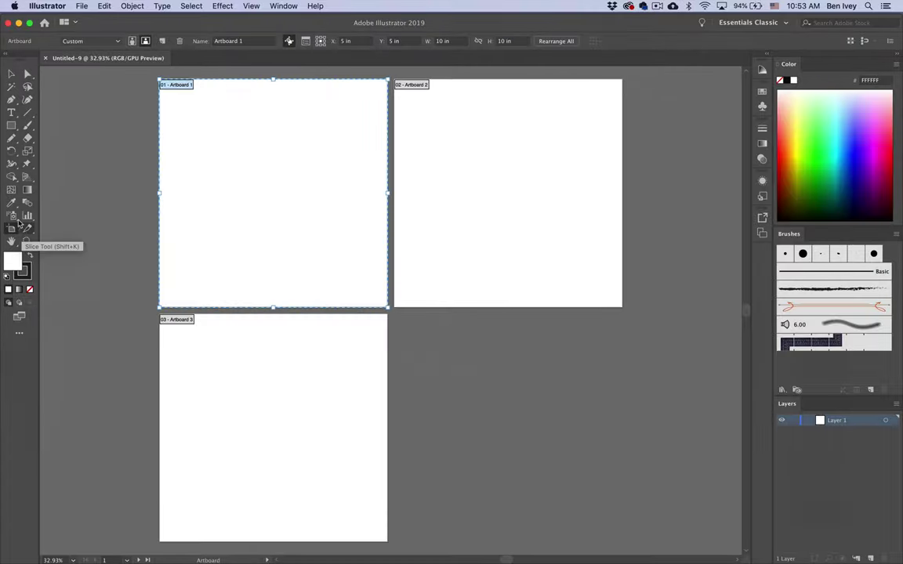
{"action": "left_click", "coordinate": [206, 389]}
{"action": "left_click_drag", "start_coordinate": [199, 382], "coordinate": [666, 148]}
{"action": "scroll", "coordinate": [557, 257], "scroll_direction": "right", "scroll_amount": 5}
{"action": "scroll", "coordinate": [558, 256], "scroll_direction": "up", "scroll_amount": 4}
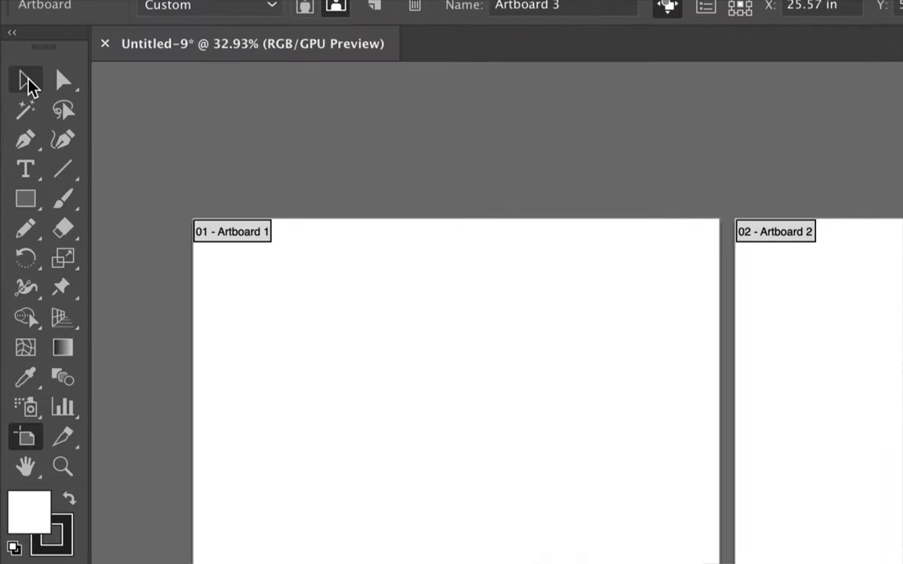
{"action": "left_click", "coordinate": [11, 75]}
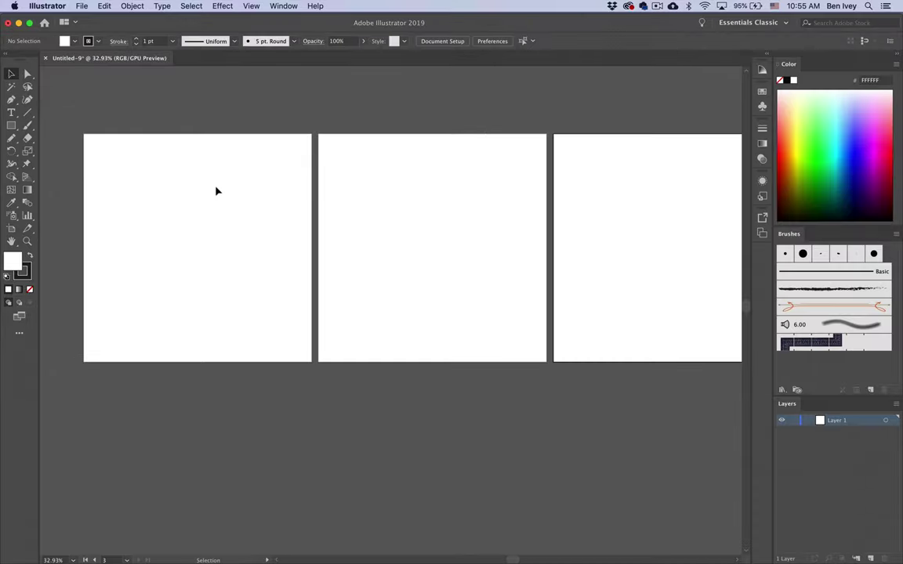
Step: Place HouseParts.jpg from the Build a House folder into the document as a linked image at its original size
{"action": "scroll", "coordinate": [262, 208], "scroll_direction": "right", "scroll_amount": 3}
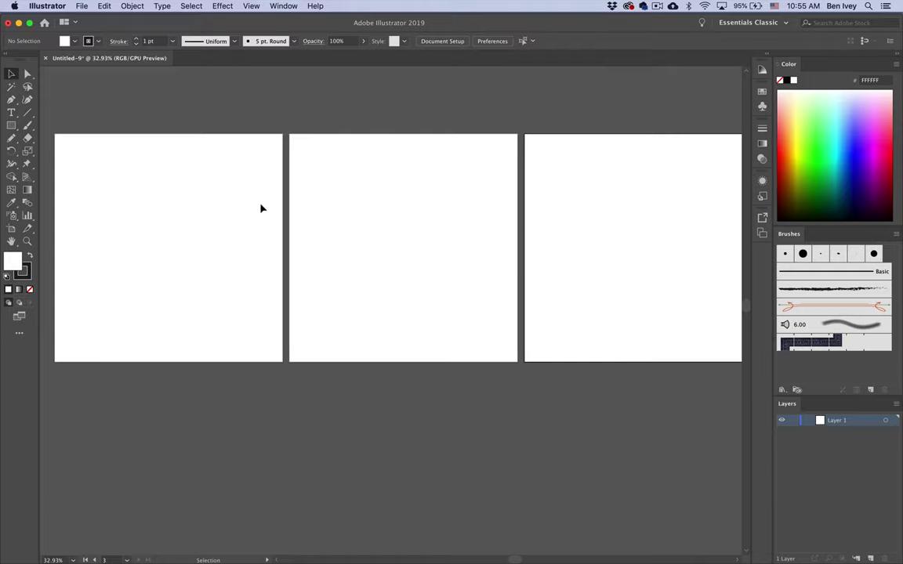
{"action": "scroll", "coordinate": [267, 194], "scroll_direction": "right", "scroll_amount": 1}
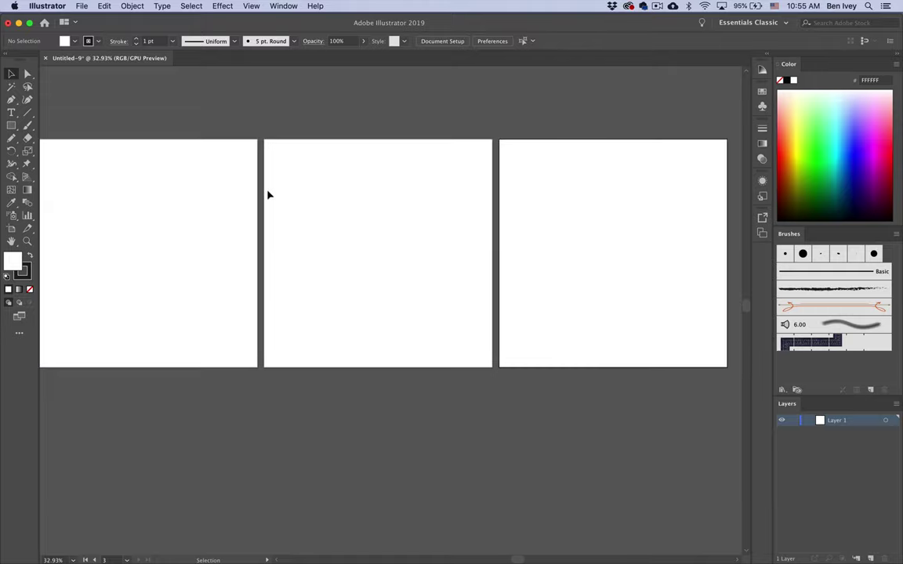
{"action": "left_click", "coordinate": [81, 6]}
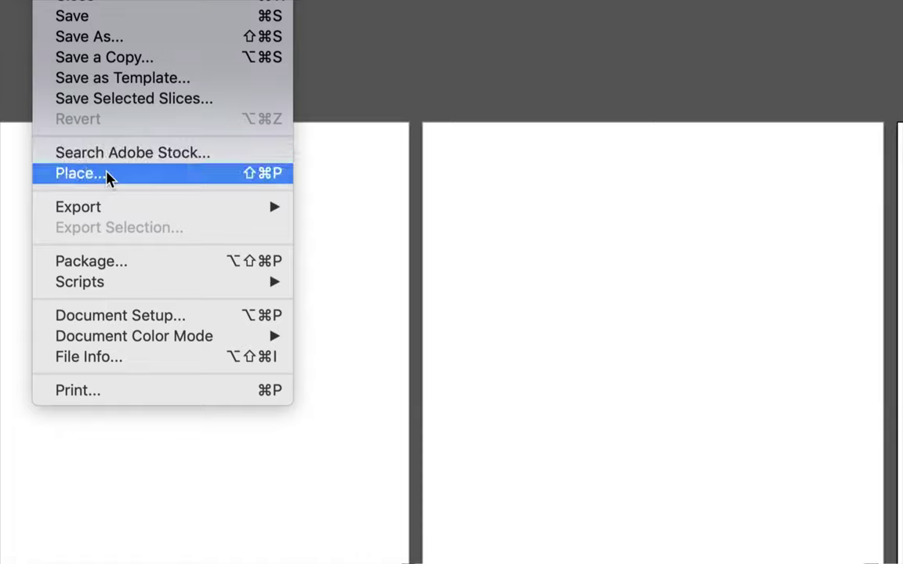
{"action": "left_click", "coordinate": [108, 174]}
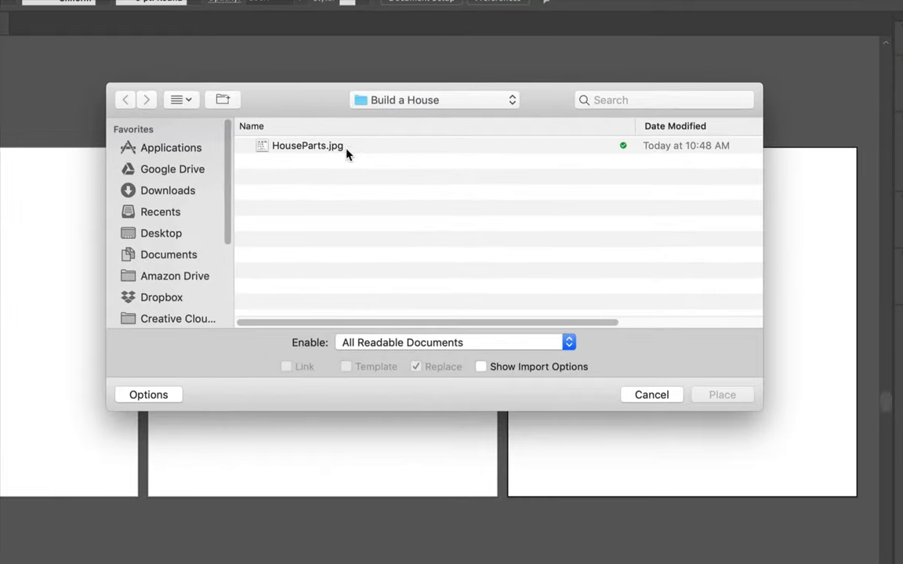
{"action": "left_click", "coordinate": [388, 139]}
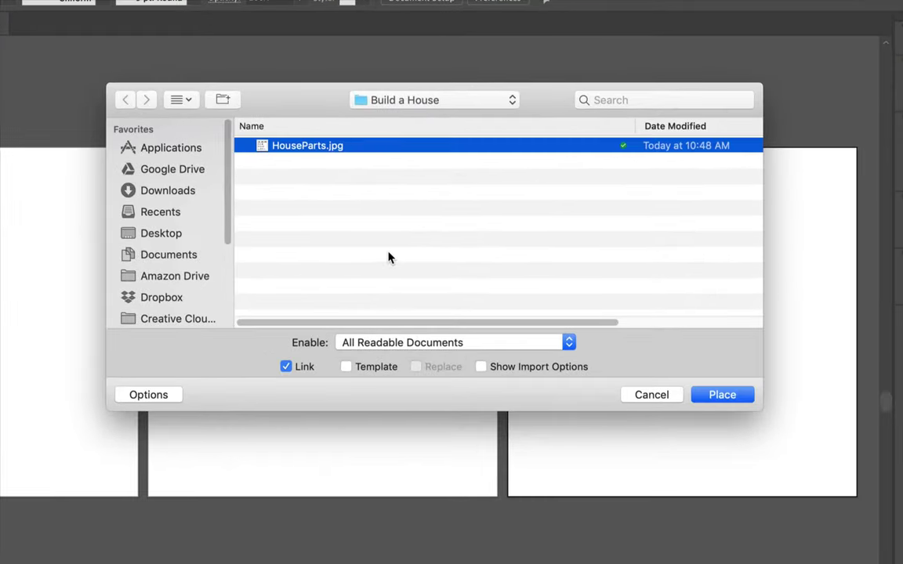
{"action": "left_click", "coordinate": [721, 395]}
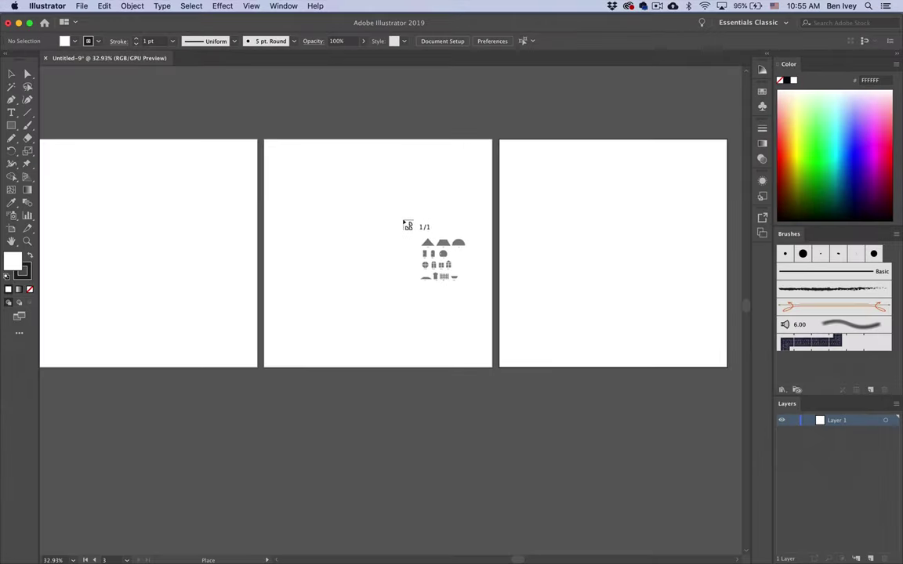
{"action": "left_click", "coordinate": [287, 216]}
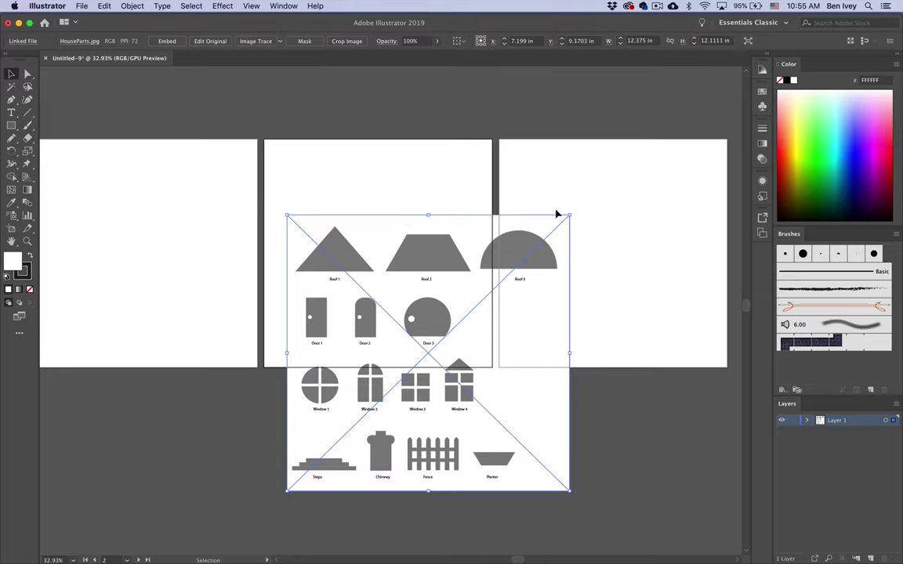
Step: Move the placed house parts image off the artboards to the empty canvas left of Artboard 1
{"action": "scroll", "coordinate": [557, 212], "scroll_direction": "left", "scroll_amount": 5}
{"action": "scroll", "coordinate": [556, 213], "scroll_direction": "left", "scroll_amount": 4}
{"action": "left_click_drag", "start_coordinate": [672, 276], "coordinate": [106, 179]}
{"action": "scroll", "coordinate": [106, 180], "scroll_direction": "left", "scroll_amount": 12}
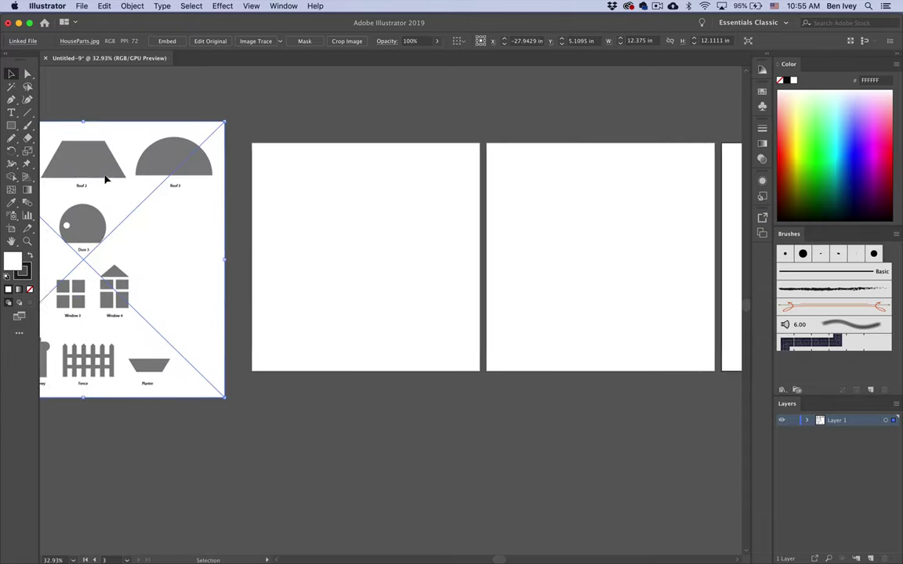
{"action": "scroll", "coordinate": [105, 180], "scroll_direction": "left", "scroll_amount": 3}
Step: Select the placed house parts image and lock it in position
{"action": "left_click", "coordinate": [165, 215]}
{"action": "left_click", "coordinate": [351, 245]}
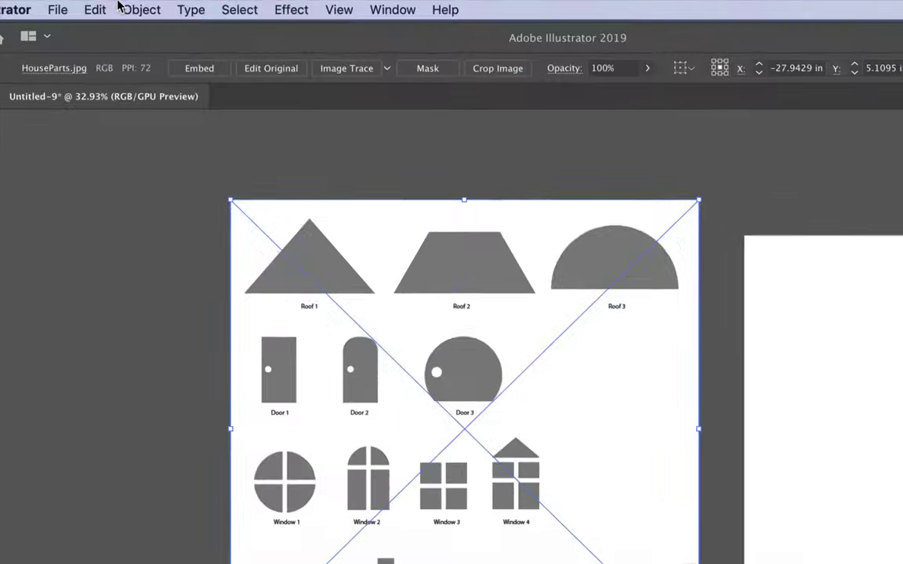
{"action": "left_click", "coordinate": [126, 5]}
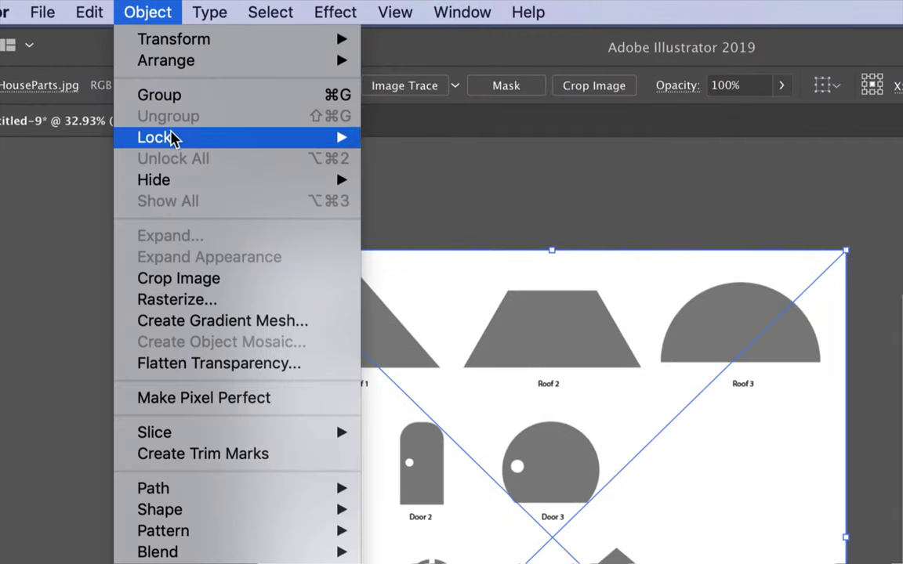
{"action": "mouse_move", "coordinate": [174, 143]}
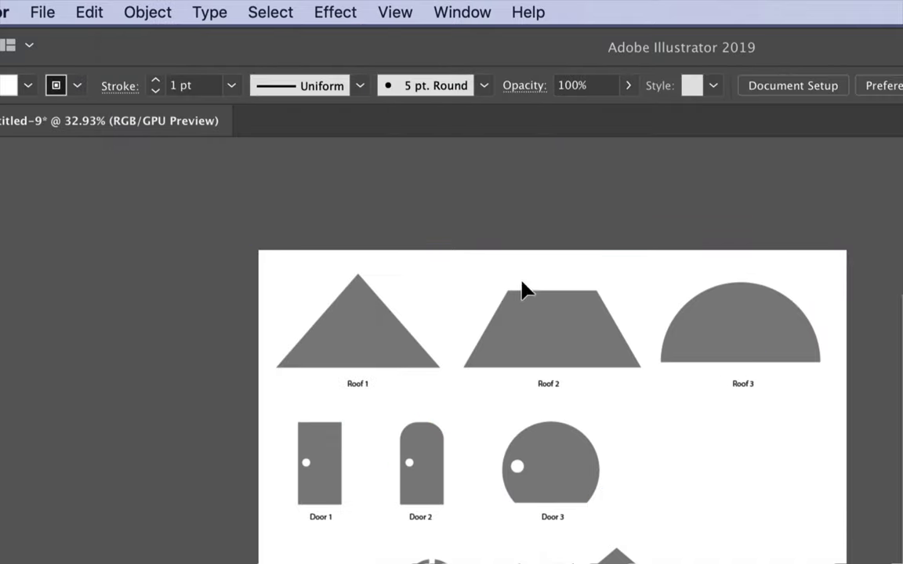
Step: Detach the shape tools as a floating toolbar near the Roof 1 reference and choose the Polygon tool
{"action": "scroll", "coordinate": [522, 288], "scroll_direction": "up", "scroll_amount": 5}
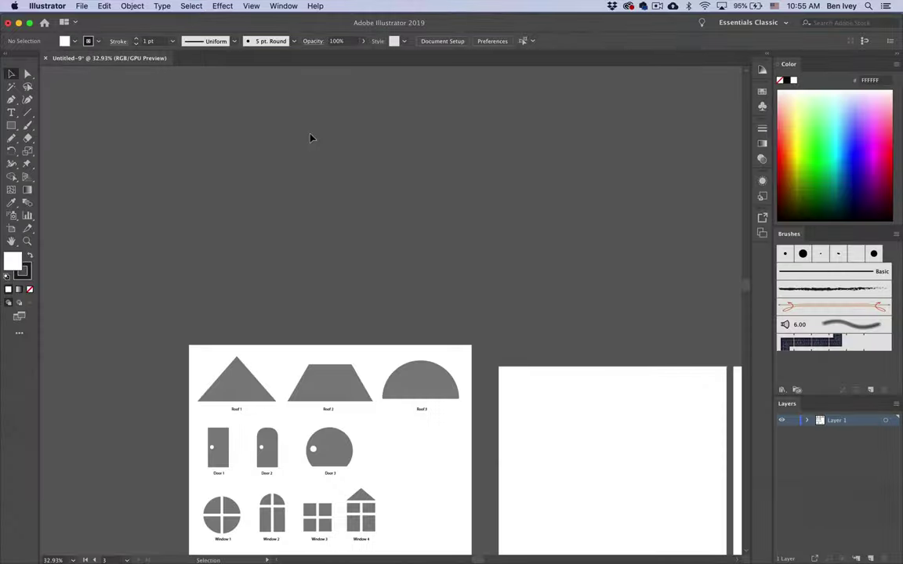
{"action": "scroll", "coordinate": [335, 244], "scroll_direction": "down", "scroll_amount": 5}
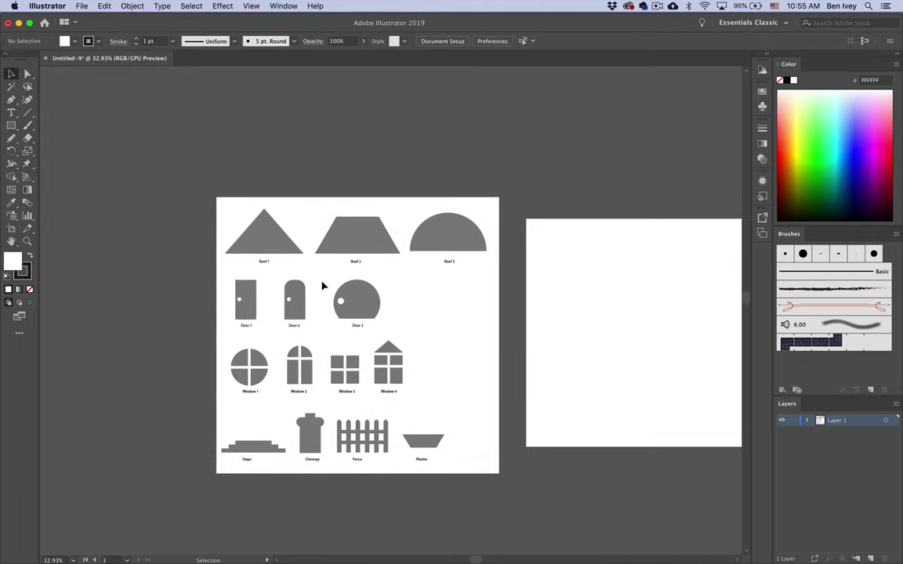
{"action": "scroll", "coordinate": [322, 286], "scroll_direction": "up", "scroll_amount": 3}
{"action": "scroll", "coordinate": [322, 276], "scroll_direction": "down", "scroll_amount": 2}
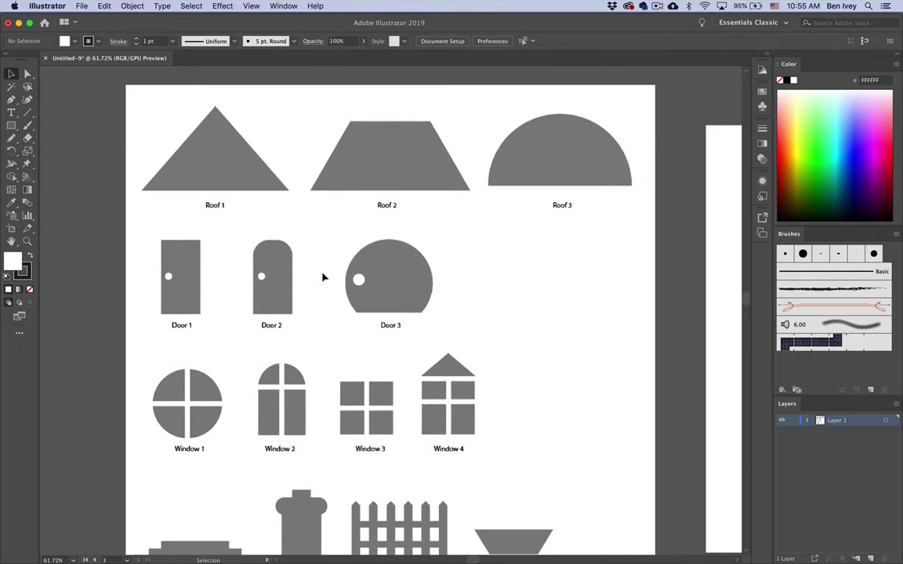
{"action": "scroll", "coordinate": [376, 321], "scroll_direction": "down", "scroll_amount": 1}
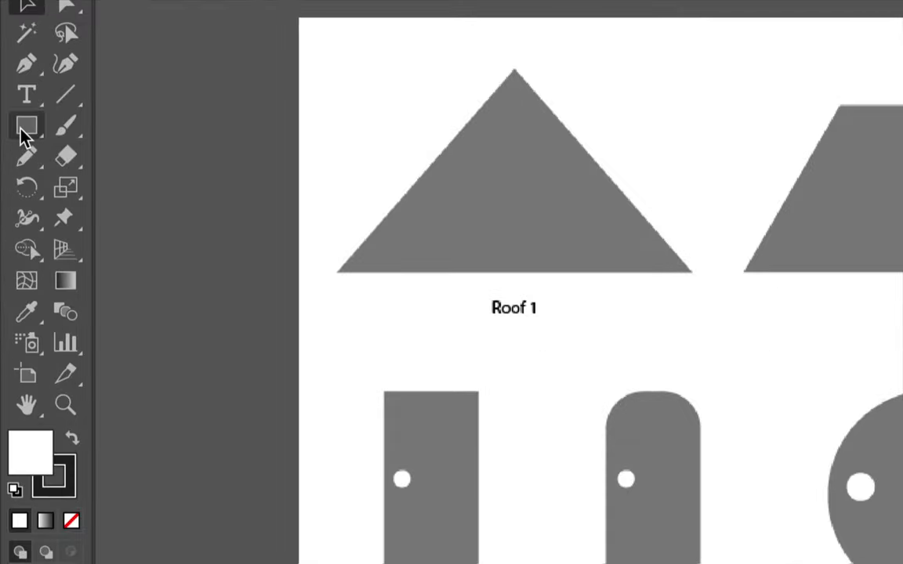
{"action": "left_click", "coordinate": [21, 129]}
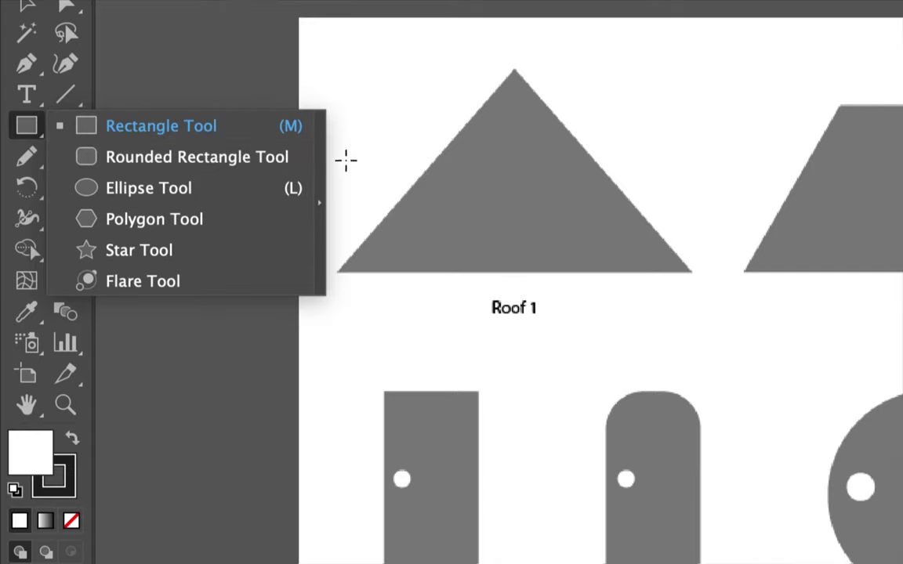
{"action": "left_click", "coordinate": [321, 201]}
{"action": "left_click_drag", "start_coordinate": [175, 145], "coordinate": [262, 40]}
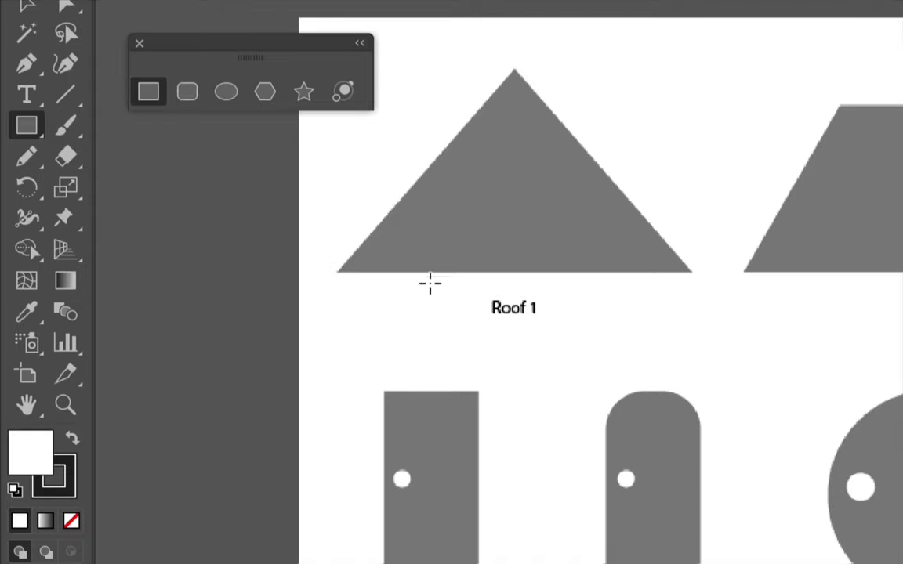
{"action": "left_click", "coordinate": [268, 100]}
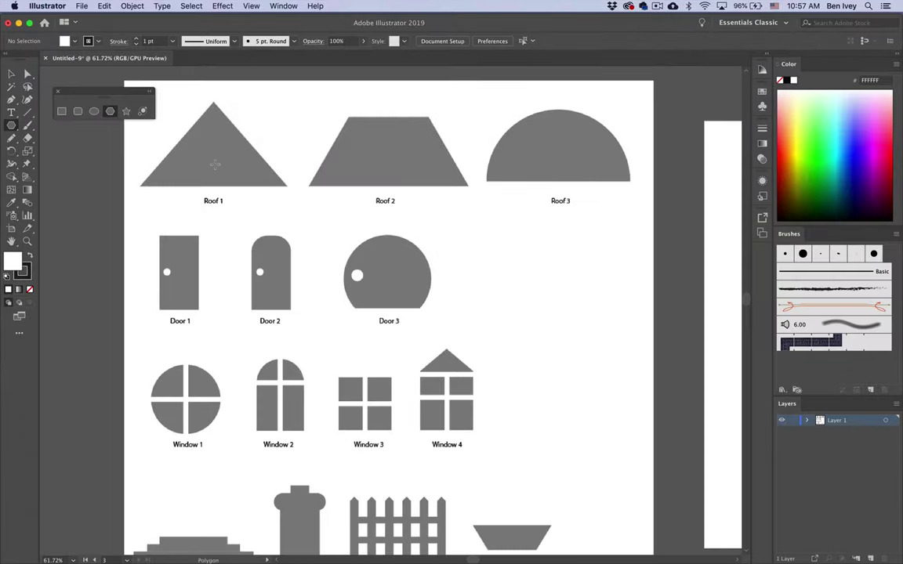
{"action": "left_click_drag", "start_coordinate": [215, 164], "coordinate": [265, 228]}
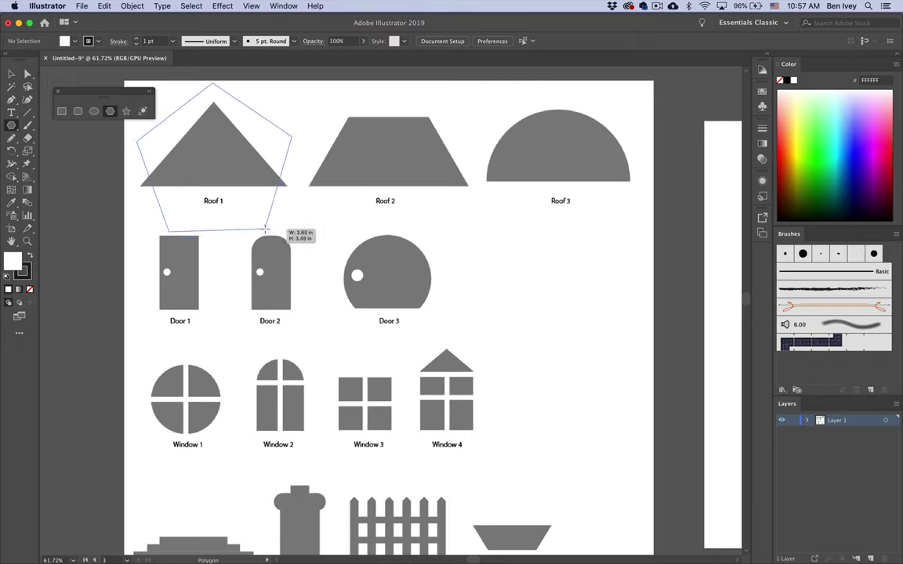
{"action": "left_click_drag", "start_coordinate": [265, 229], "coordinate": [265, 229]}
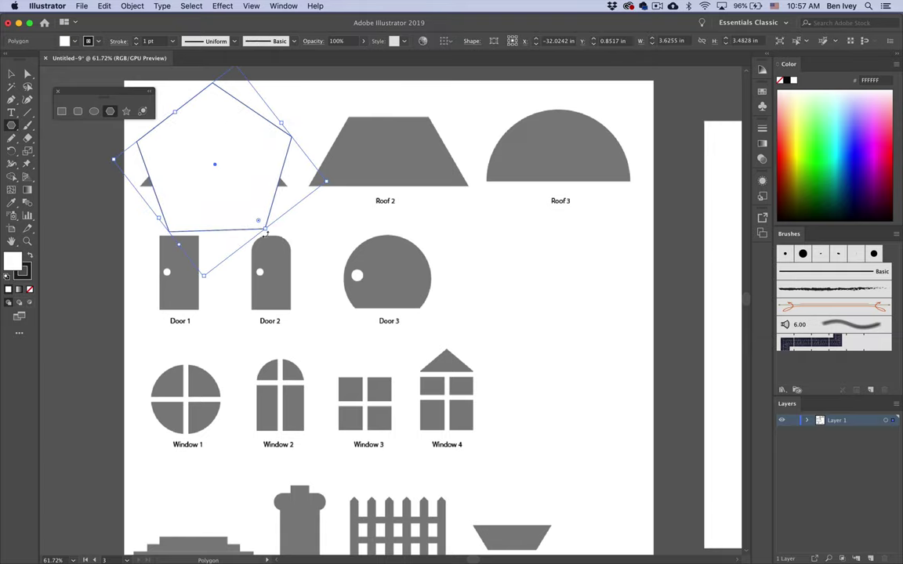
{"action": "key", "text": "Delete"}
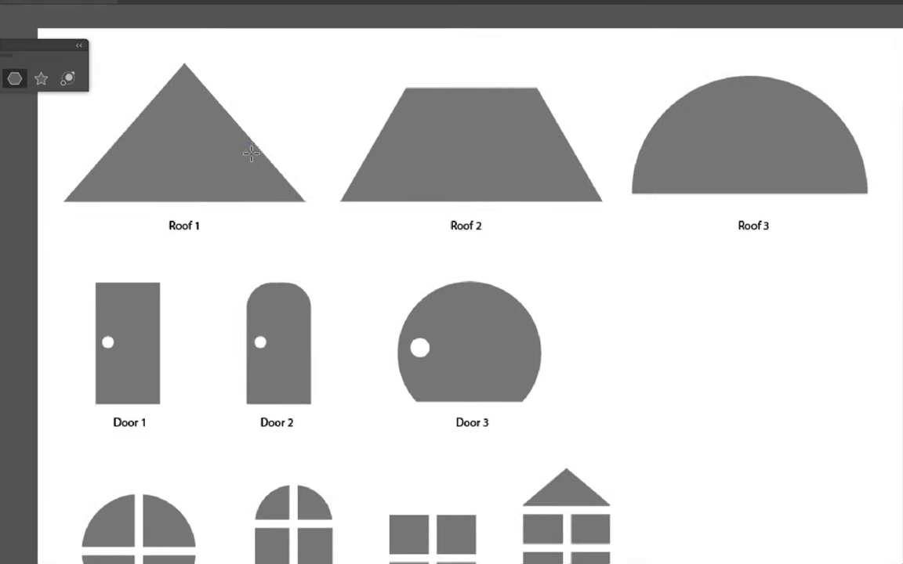
Step: Draw an upright polygon overlapping the Roof 1 reference shape, reducing its number of sides to three to form a triangle
{"action": "left_click_drag", "start_coordinate": [255, 154], "coordinate": [337, 208]}
{"action": "key", "text": "Down"}
{"action": "key", "text": "Down"}
{"action": "key", "text": "Up"}
{"action": "key", "text": "Up"}
{"action": "key", "text": "Up"}
{"action": "key", "text": "Up"}
{"action": "key", "text": "Down"}
{"action": "key", "text": "Down"}
{"action": "key", "text": "Down"}
{"action": "key", "text": "Down"}
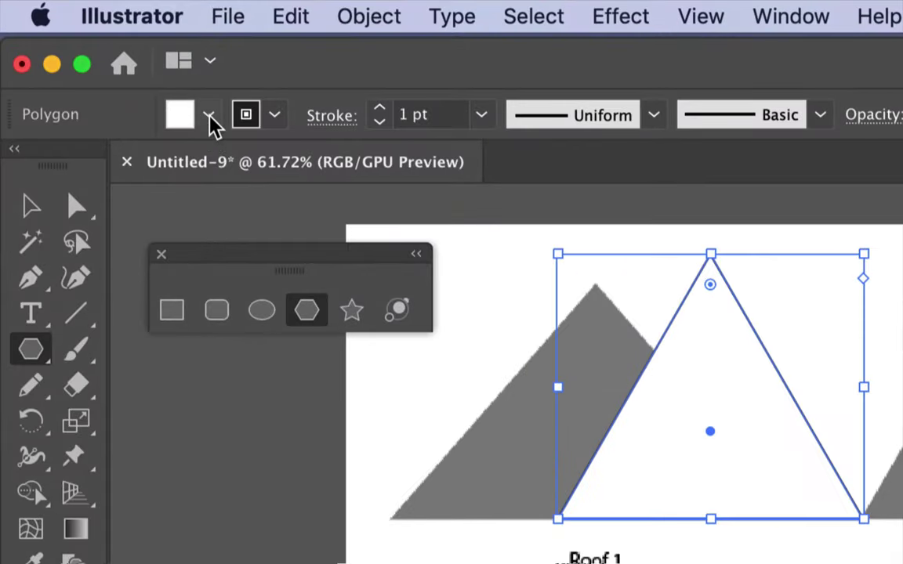
Step: Give the triangle over Roof 1 a red fill (ED1C24) and no stroke
{"action": "left_click", "coordinate": [209, 116]}
{"action": "left_click", "coordinate": [104, 167]}
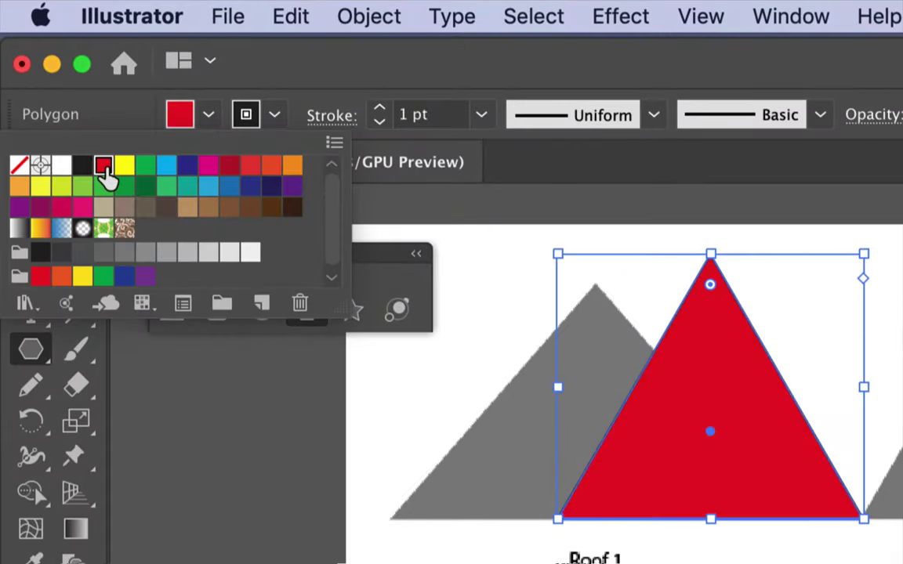
{"action": "left_click", "coordinate": [280, 120]}
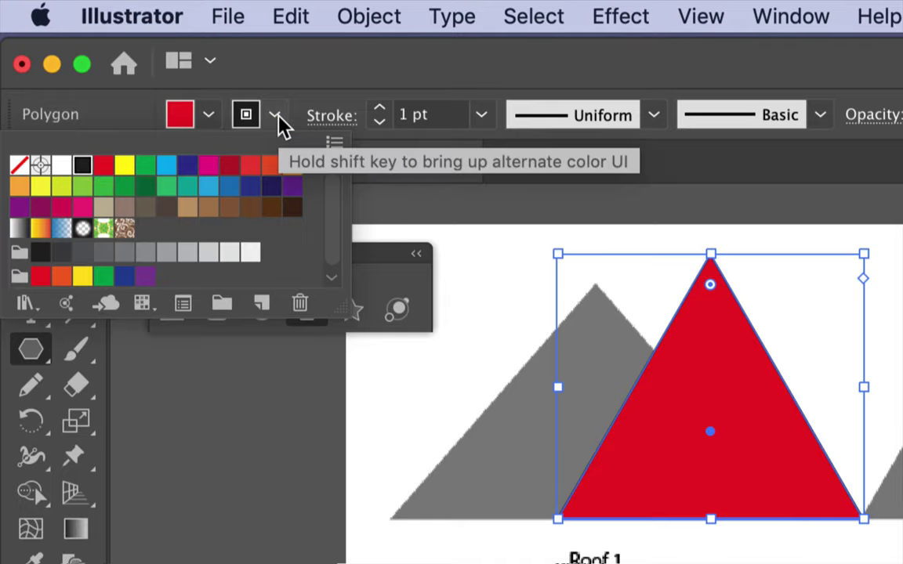
{"action": "left_click", "coordinate": [19, 165]}
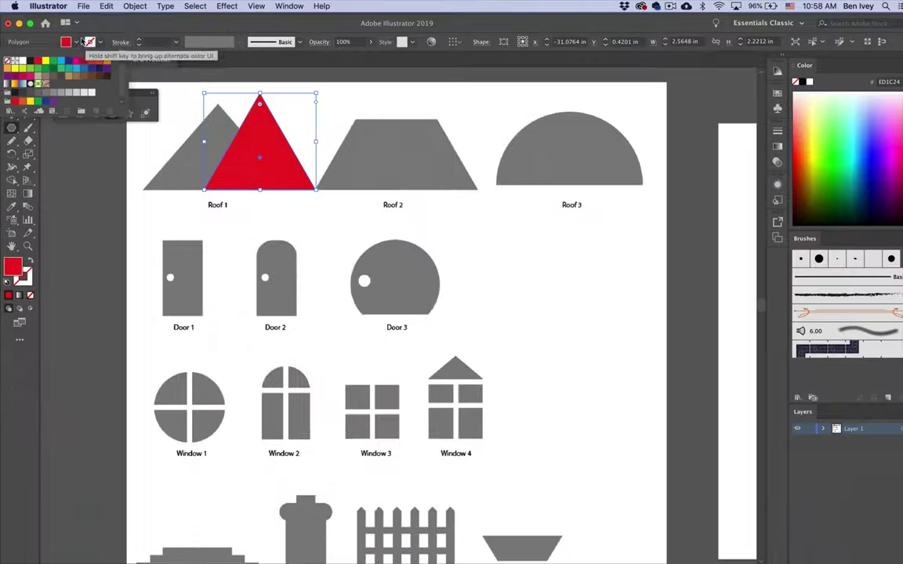
{"action": "left_click", "coordinate": [374, 70]}
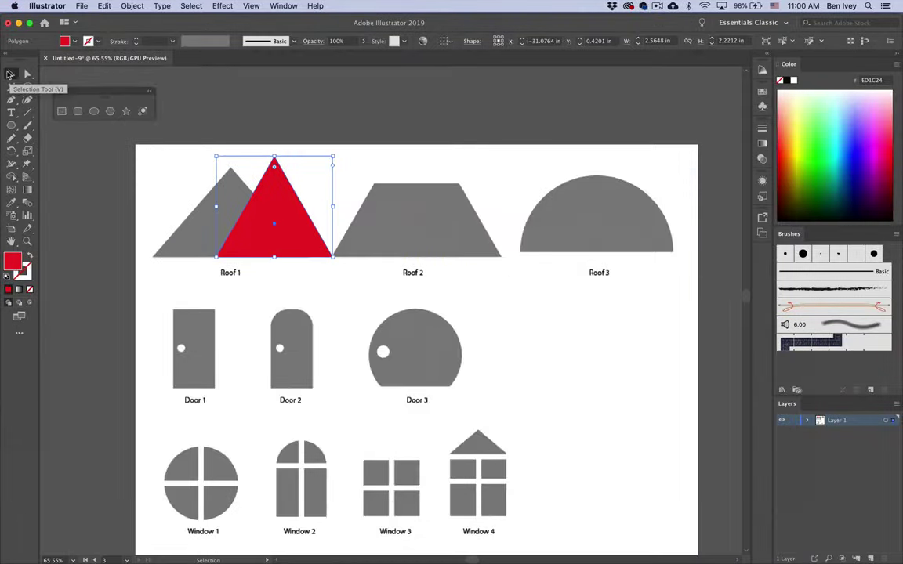
Step: Move the red triangle onto the Roof 1 reference and stretch it to match, about 3.48 in wide by 1.98 in high
{"action": "left_click_drag", "start_coordinate": [274, 225], "coordinate": [208, 223]}
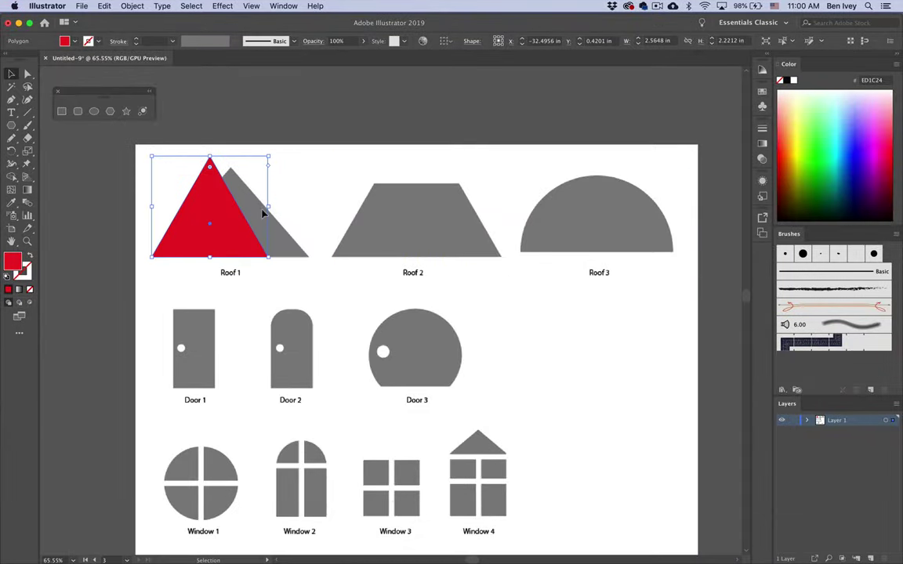
{"action": "left_click_drag", "start_coordinate": [268, 207], "coordinate": [309, 207]}
{"action": "mouse_move", "coordinate": [231, 156]}
{"action": "left_mouse_down"}
{"action": "mouse_move", "coordinate": [231, 177]}
{"action": "mouse_move", "coordinate": [231, 167]}
{"action": "left_mouse_up"}
{"action": "scroll", "coordinate": [236, 183], "scroll_direction": "up", "scroll_amount": 4}
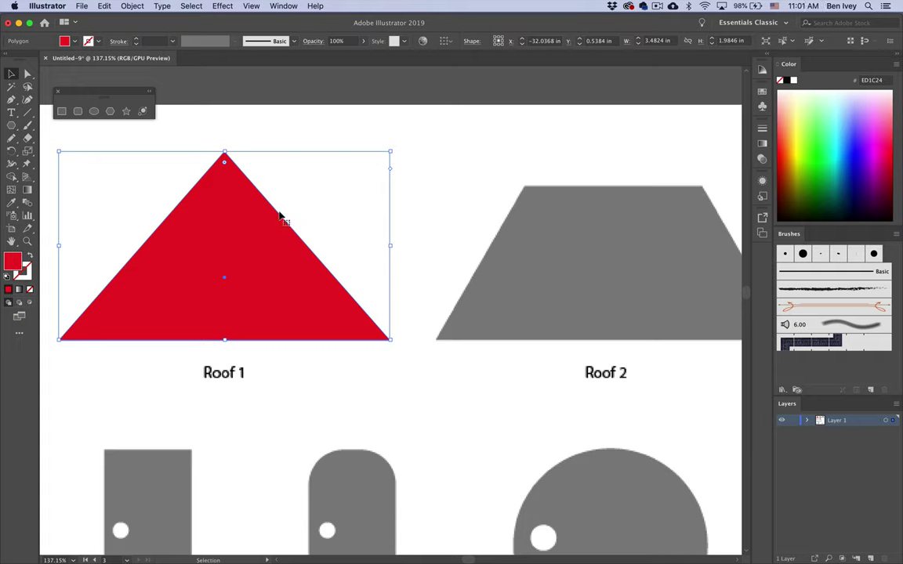
{"action": "left_click", "coordinate": [340, 242]}
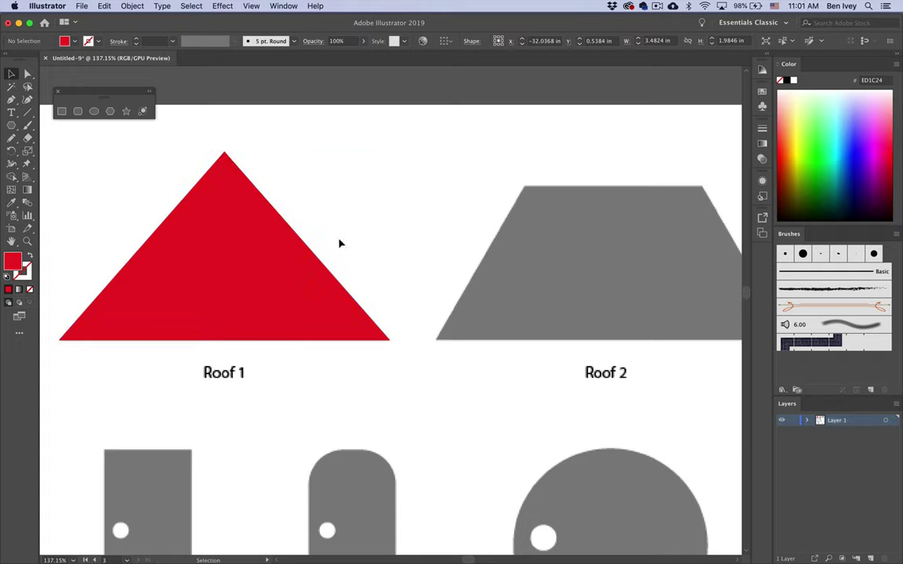
Step: Draw an upright hexagon about 2.95 by 2.56 in and move it so its side corners rest on the Roof 2 base line
{"action": "scroll", "coordinate": [440, 231], "scroll_direction": "right", "scroll_amount": 10}
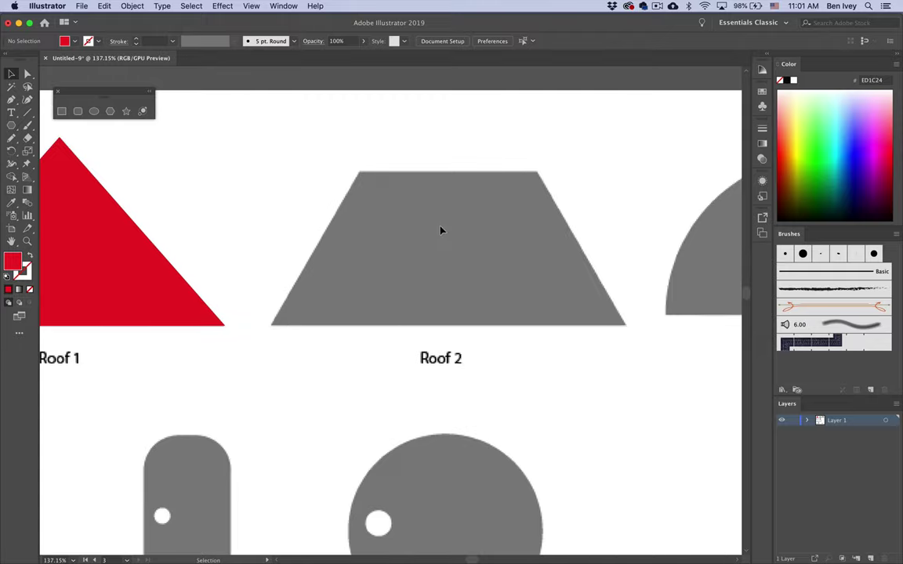
{"action": "scroll", "coordinate": [439, 231], "scroll_direction": "left", "scroll_amount": 2}
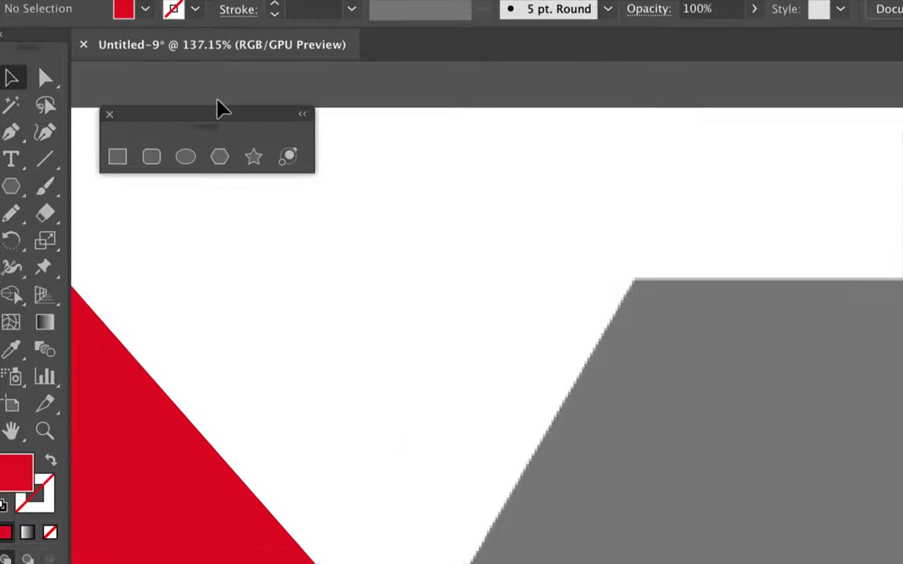
{"action": "left_click", "coordinate": [224, 158]}
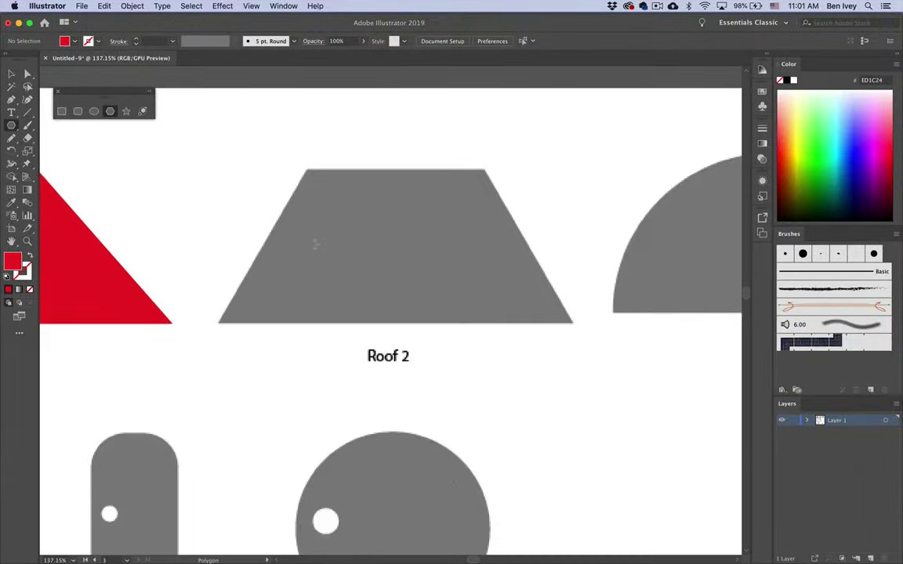
{"action": "left_click_drag", "start_coordinate": [305, 230], "coordinate": [384, 345]}
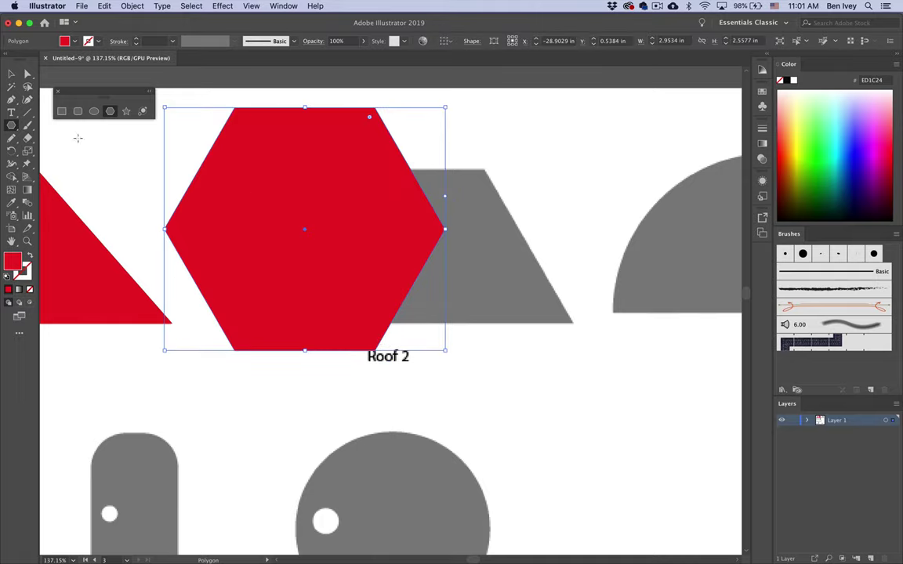
{"action": "left_click", "coordinate": [12, 75]}
{"action": "left_click_drag", "start_coordinate": [266, 194], "coordinate": [371, 282]}
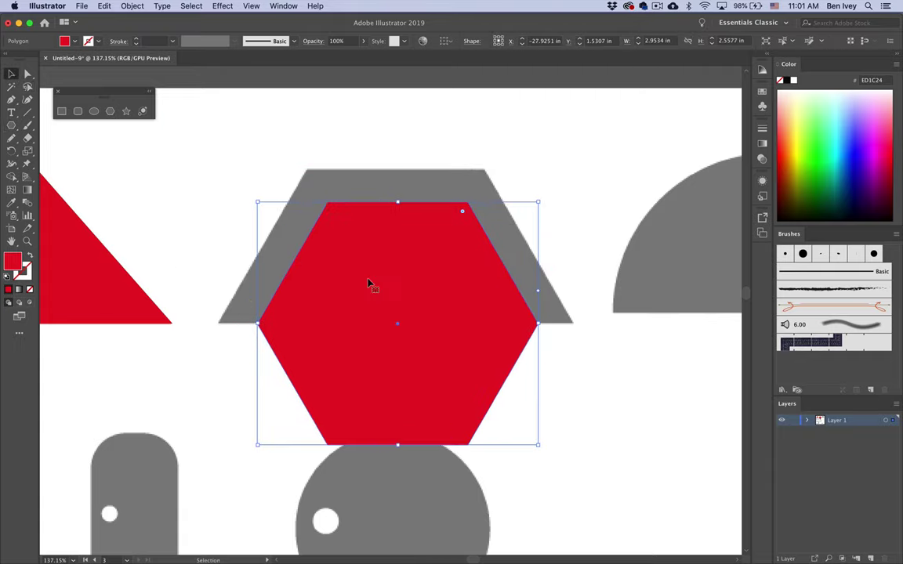
Step: Select only the hexagon's two lowest anchor points and delete them, leaving a trapezoid over Roof 2
{"action": "left_click", "coordinate": [298, 438]}
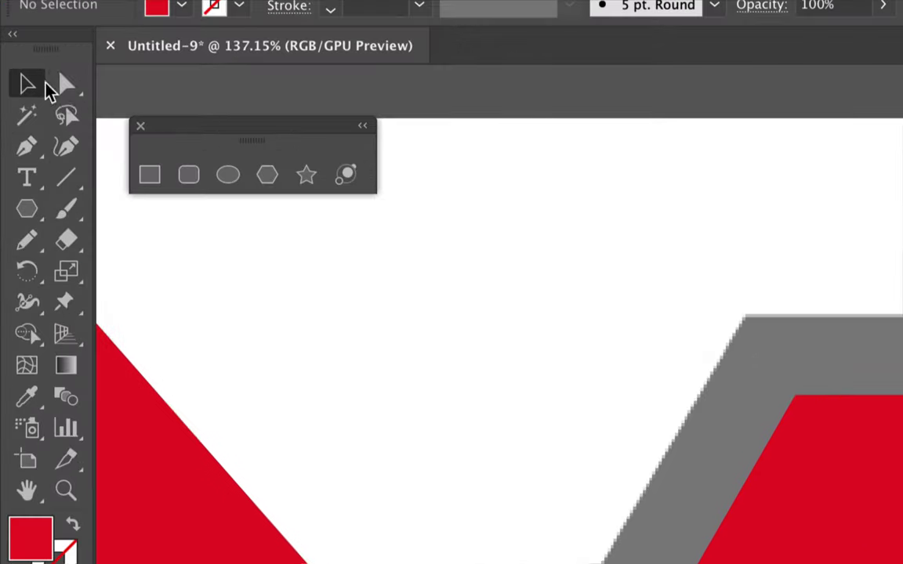
{"action": "left_click", "coordinate": [66, 86]}
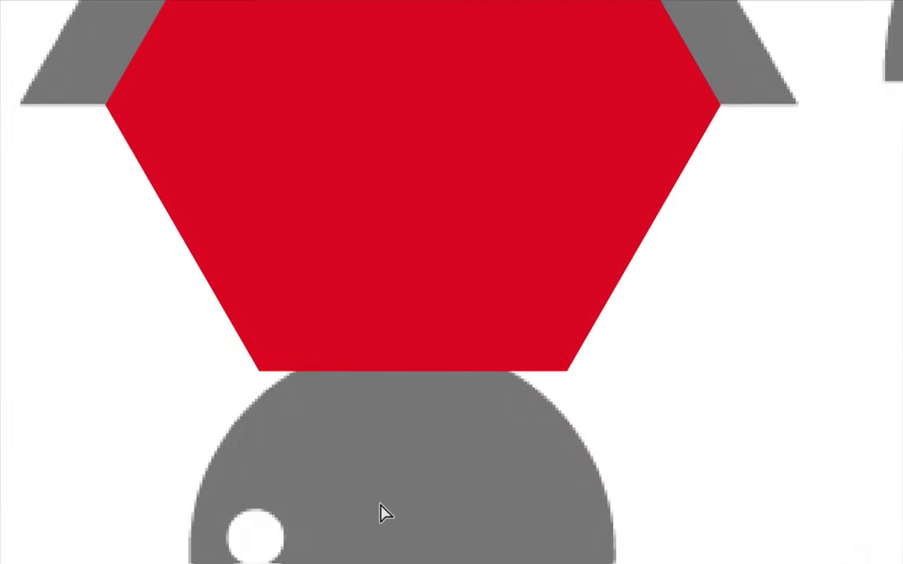
{"action": "left_click_drag", "start_coordinate": [293, 423], "coordinate": [329, 455]}
{"action": "left_click_drag", "start_coordinate": [264, 391], "coordinate": [620, 425]}
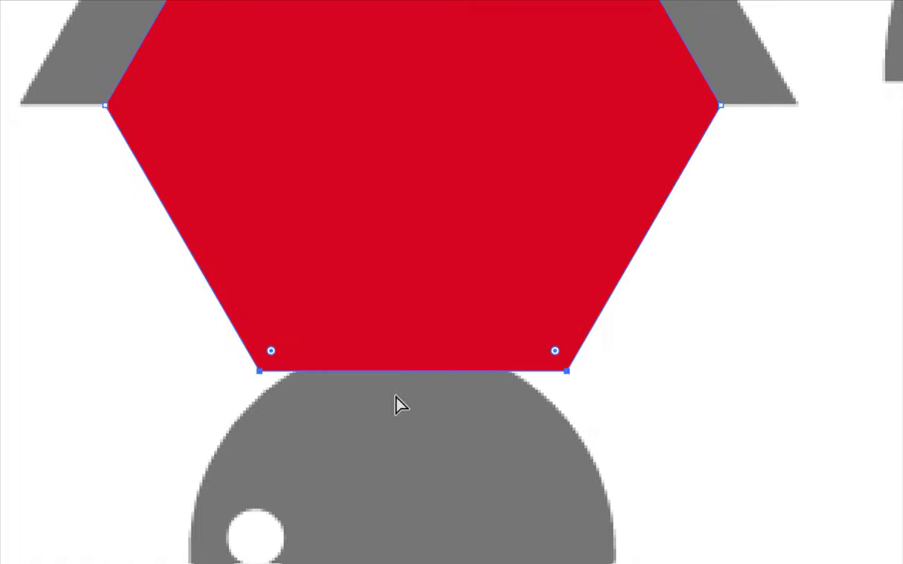
{"action": "key", "text": "Delete"}
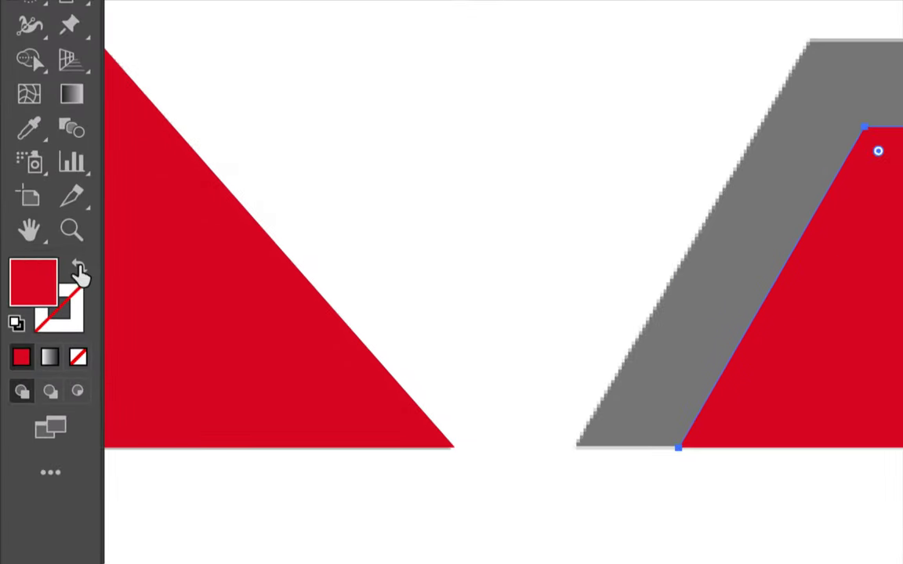
Step: Swap the trapezoid's fill and stroke so the open path has a red outline and no fill, and deselect it
{"action": "left_click", "coordinate": [81, 274]}
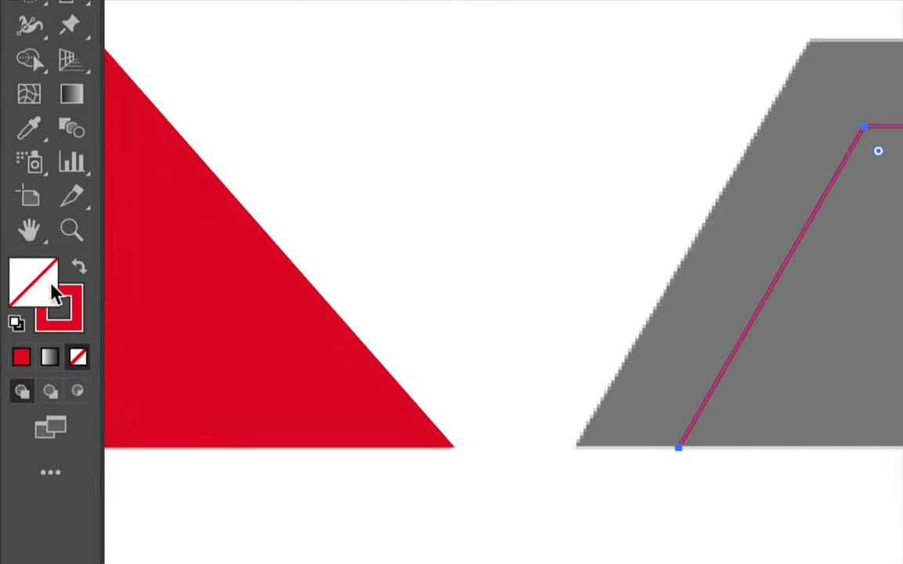
{"action": "scroll", "coordinate": [430, 287], "scroll_direction": "up", "scroll_amount": 3}
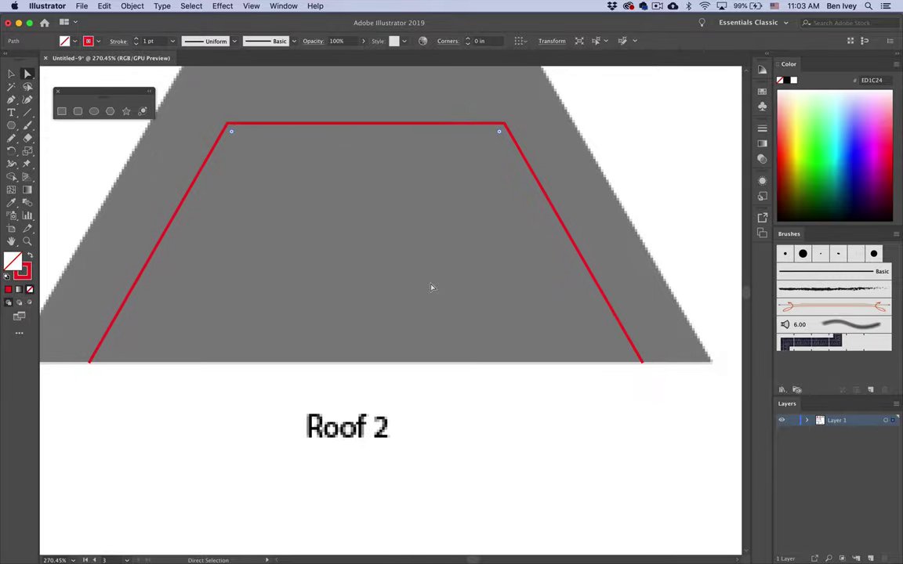
{"action": "scroll", "coordinate": [428, 289], "scroll_direction": "left", "scroll_amount": 2}
{"action": "scroll", "coordinate": [429, 288], "scroll_direction": "up", "scroll_amount": 1}
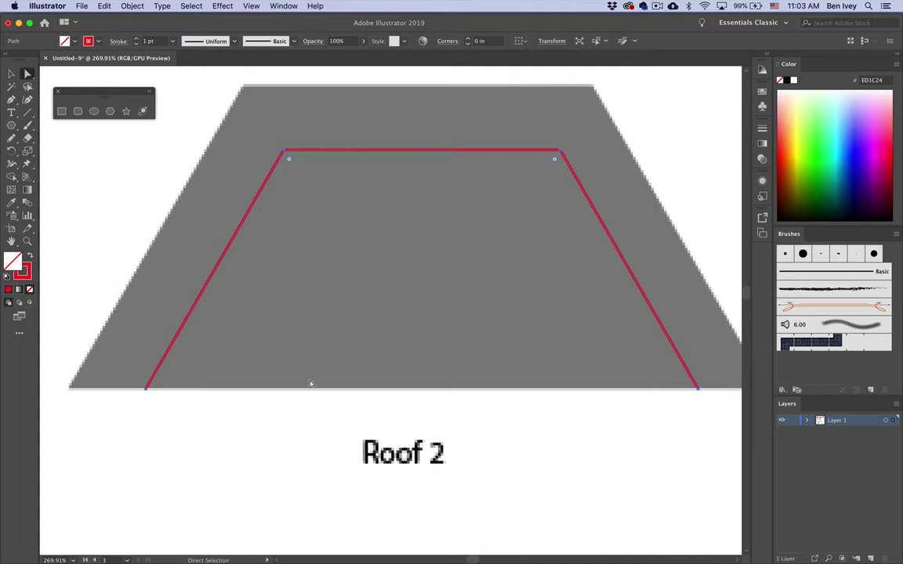
{"action": "left_click", "coordinate": [318, 334]}
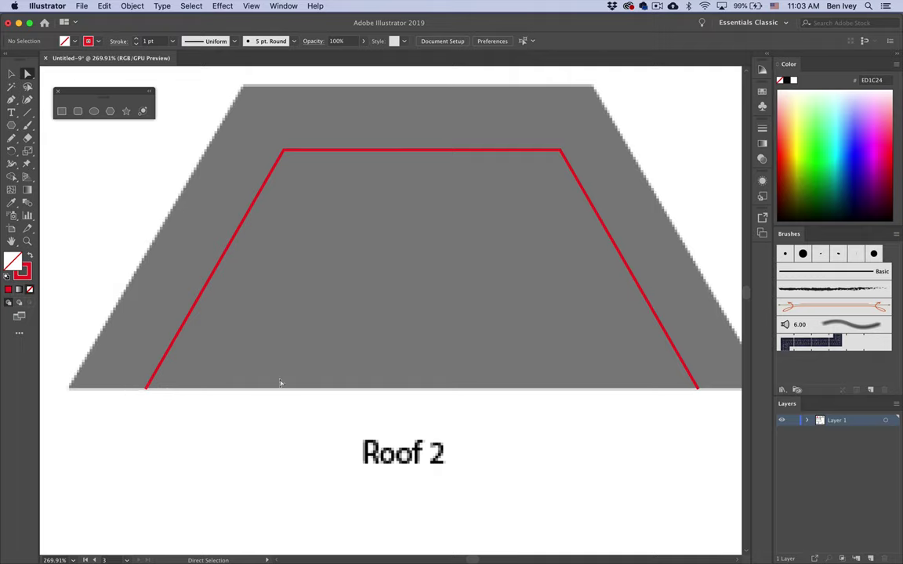
Step: Select the whole open trapezoid path and join its endpoints to close the base
{"action": "left_click", "coordinate": [10, 75]}
{"action": "left_click", "coordinate": [222, 253]}
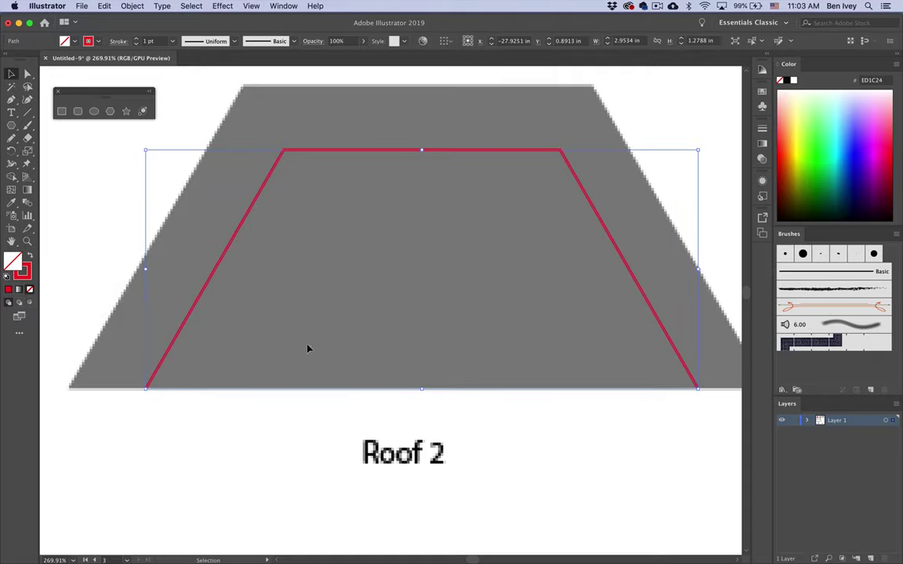
{"action": "scroll", "coordinate": [346, 289], "scroll_direction": "right", "scroll_amount": 1}
{"action": "scroll", "coordinate": [347, 289], "scroll_direction": "down", "scroll_amount": 1}
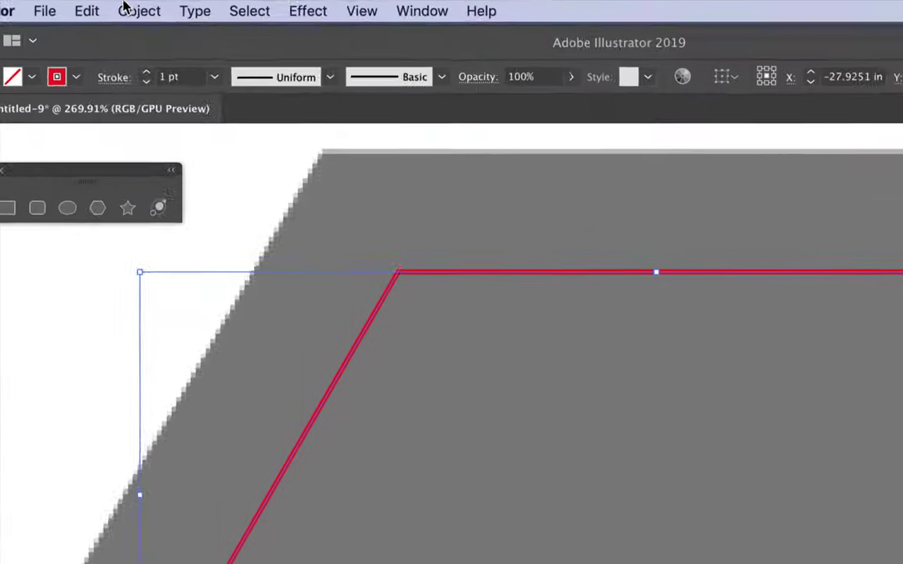
{"action": "left_click", "coordinate": [127, 5]}
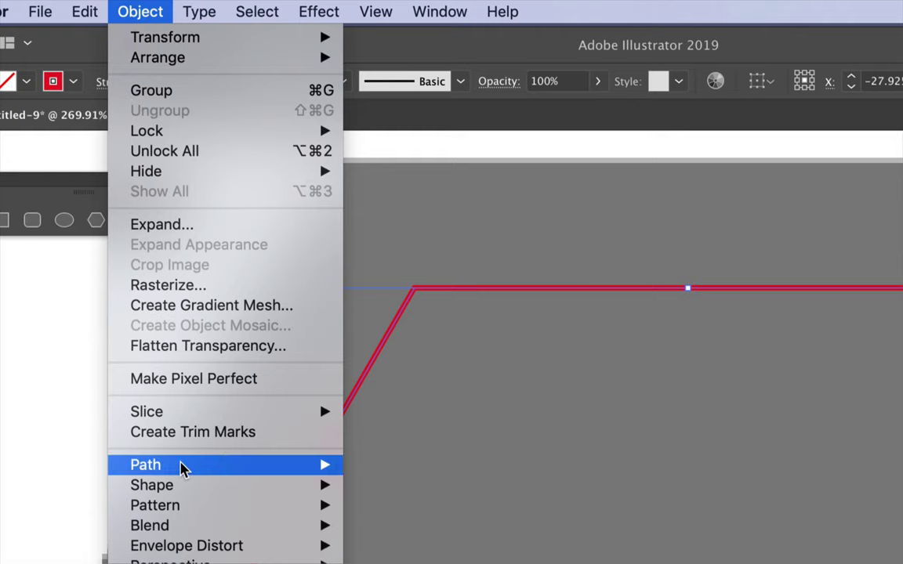
{"action": "mouse_move", "coordinate": [182, 468]}
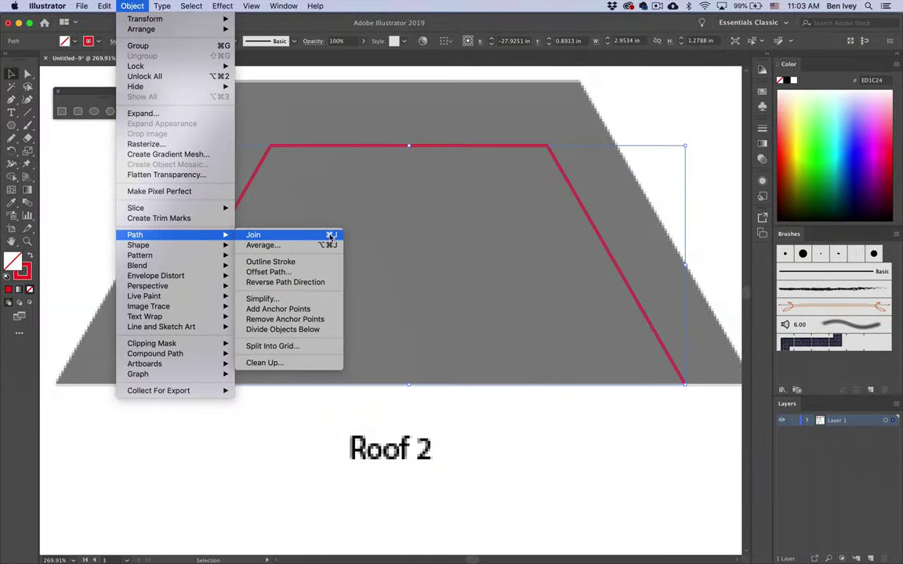
{"action": "left_click", "coordinate": [331, 237]}
{"action": "left_click", "coordinate": [272, 392]}
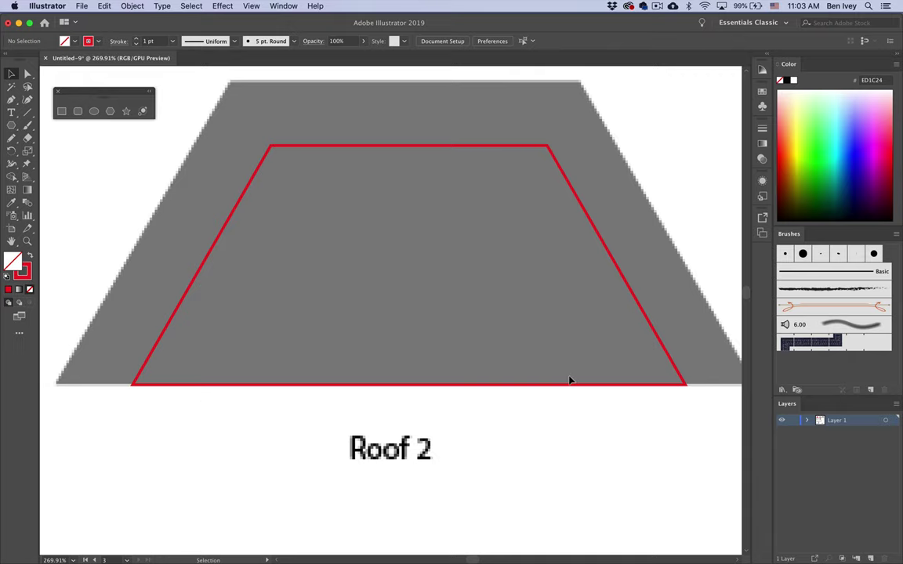
Step: Swap the trapezoid's fill and stroke back to a solid red fill, and scale it proportionally to cover the Roof 2 reference
{"action": "left_click", "coordinate": [592, 384]}
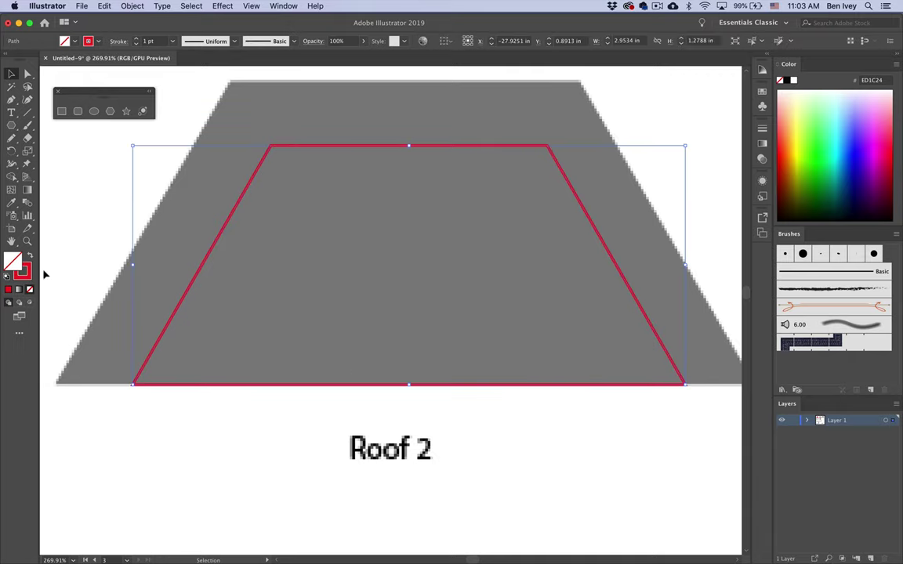
{"action": "key", "text": "shift+x"}
{"action": "scroll", "coordinate": [353, 306], "scroll_direction": "down", "scroll_amount": 5}
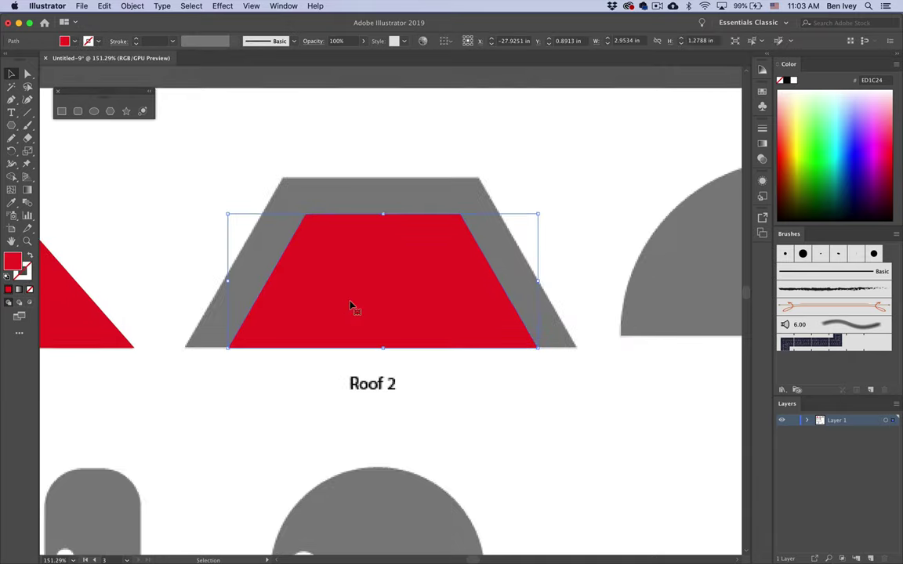
{"action": "left_click_drag", "start_coordinate": [384, 213], "coordinate": [387, 179]}
{"action": "left_click", "coordinate": [384, 153]}
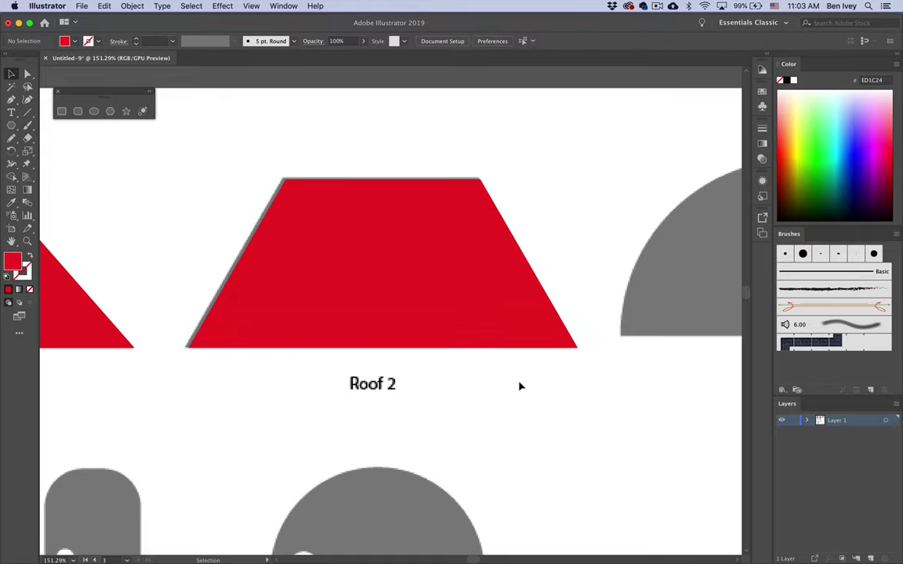
Step: Draw a perfect circle about 3.31 in across, aligning its upper half with the Roof 3 reference
{"action": "scroll", "coordinate": [647, 301], "scroll_direction": "right", "scroll_amount": 10}
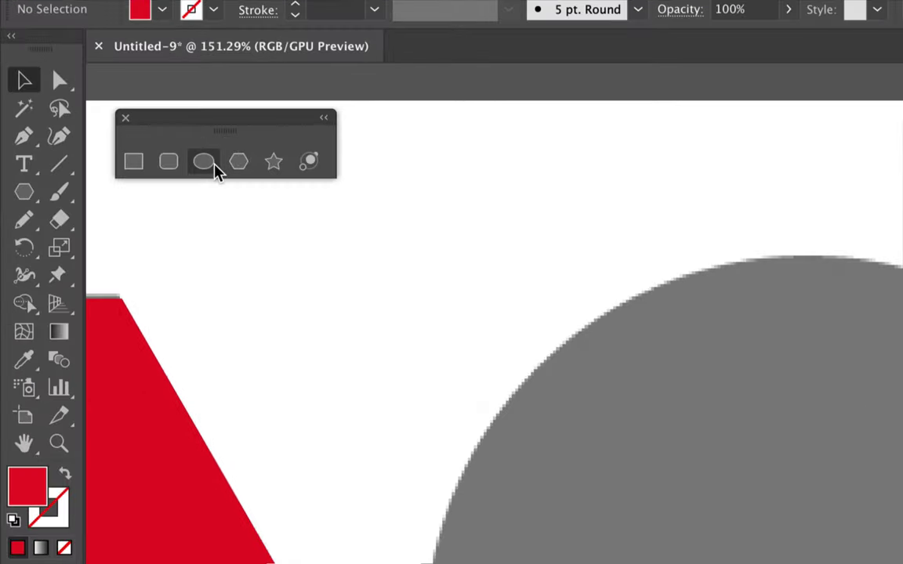
{"action": "left_click", "coordinate": [94, 111]}
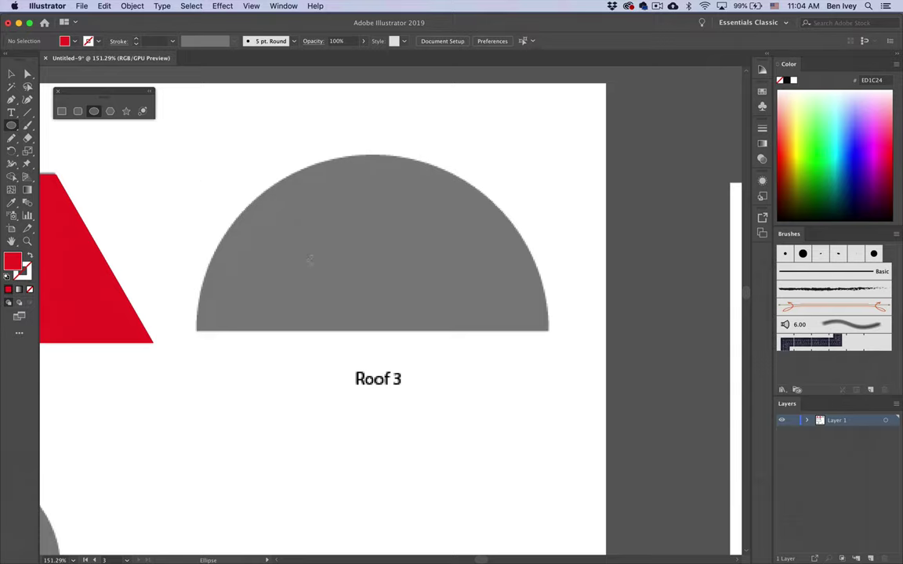
{"action": "left_click_drag", "start_coordinate": [304, 235], "coordinate": [546, 502]}
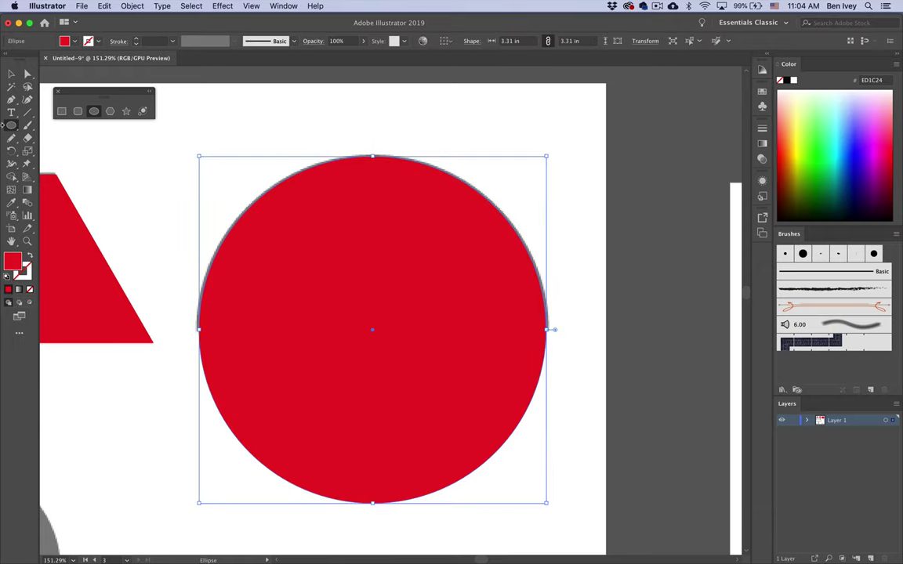
Step: Select the circle's lowest anchor point and delete it to leave a half circle over Roof 3
{"action": "left_click", "coordinate": [27, 74]}
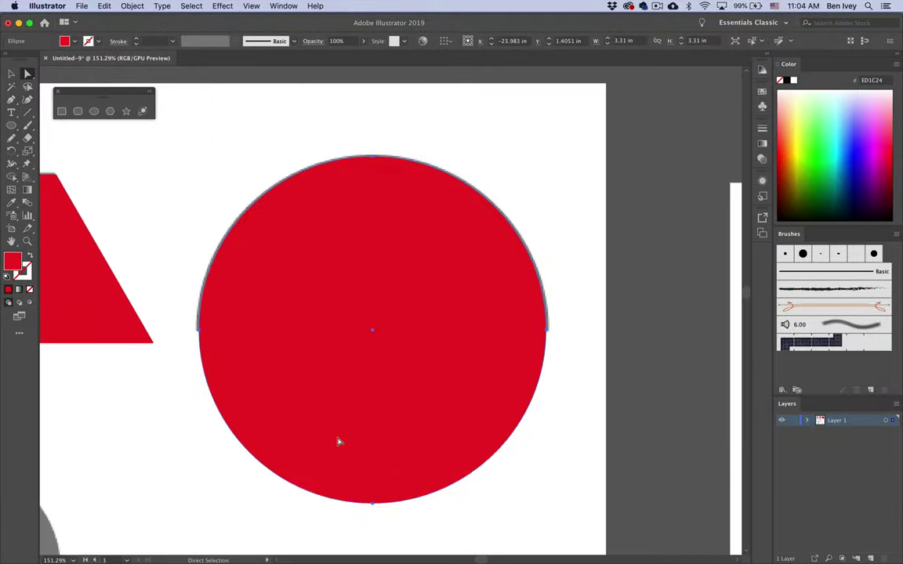
{"action": "left_click", "coordinate": [403, 523]}
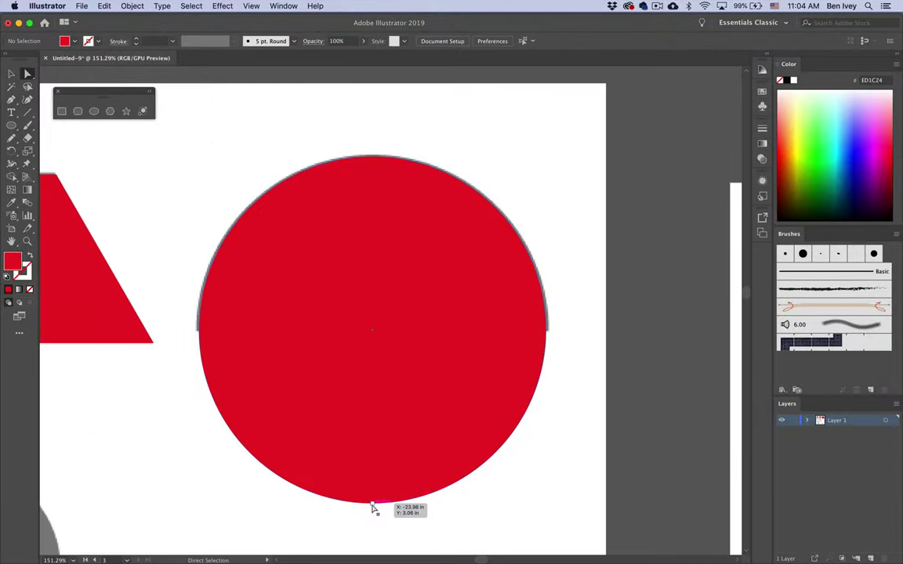
{"action": "left_click", "coordinate": [372, 504]}
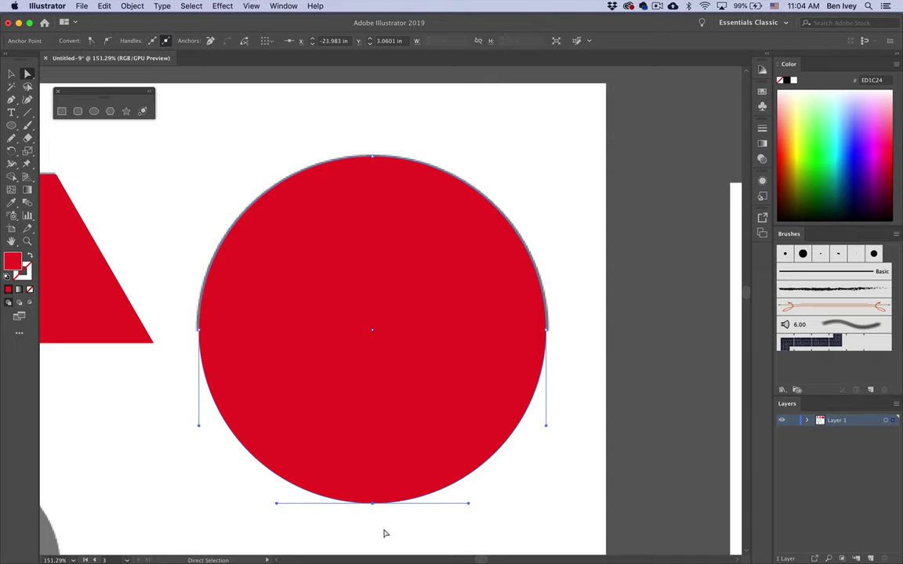
{"action": "key", "text": "Delete"}
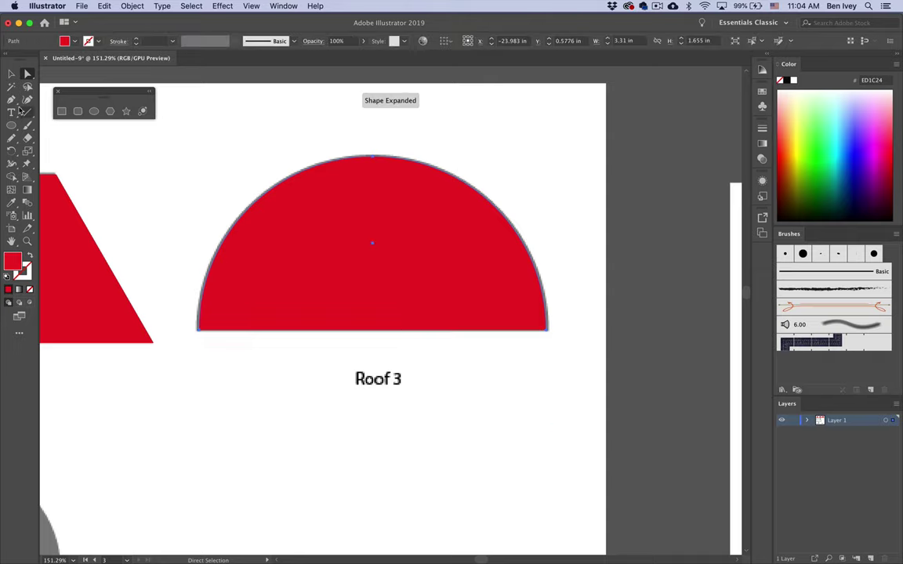
Step: Swap the Roof 3 half circle's fill and stroke to show it as a red outline, and reselect the open path
{"action": "left_click", "coordinate": [11, 73]}
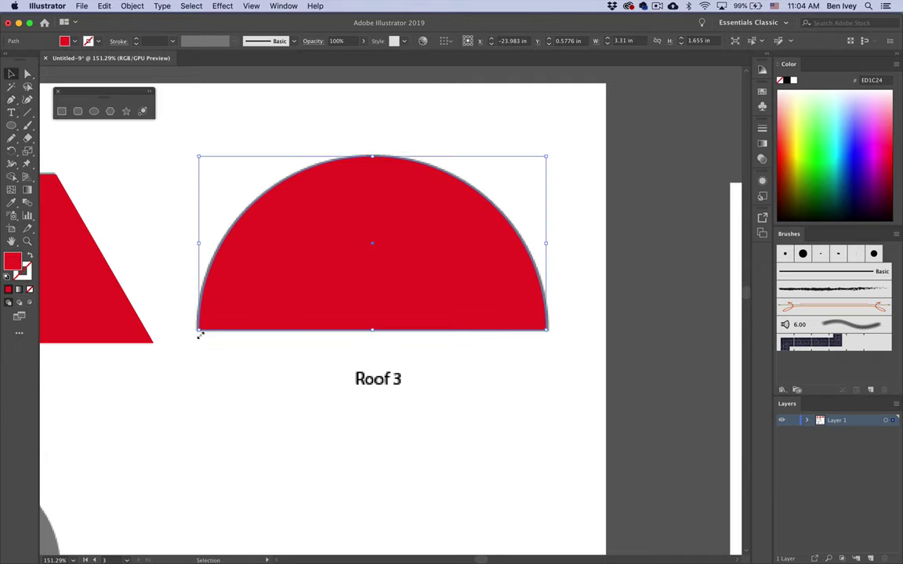
{"action": "key", "text": "shift+x"}
{"action": "left_click", "coordinate": [253, 364]}
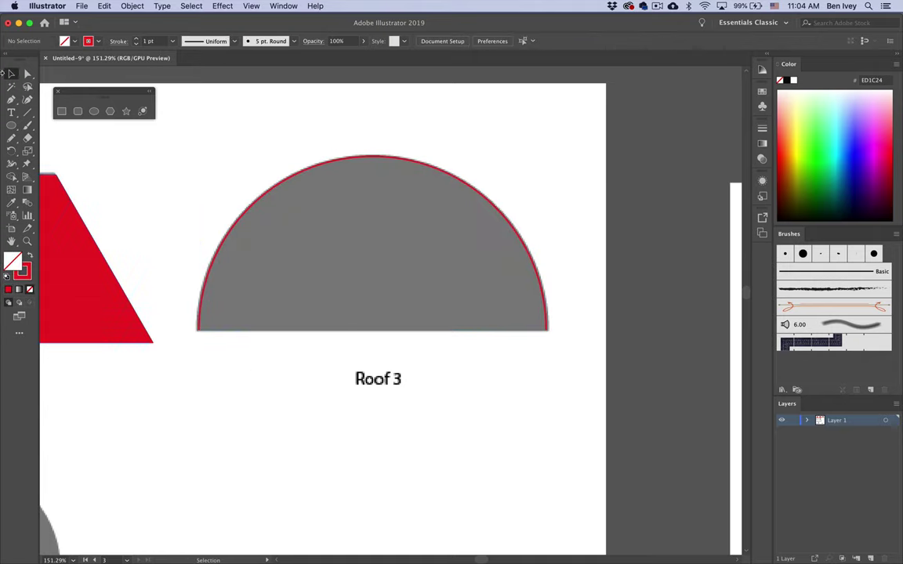
{"action": "left_click", "coordinate": [262, 201]}
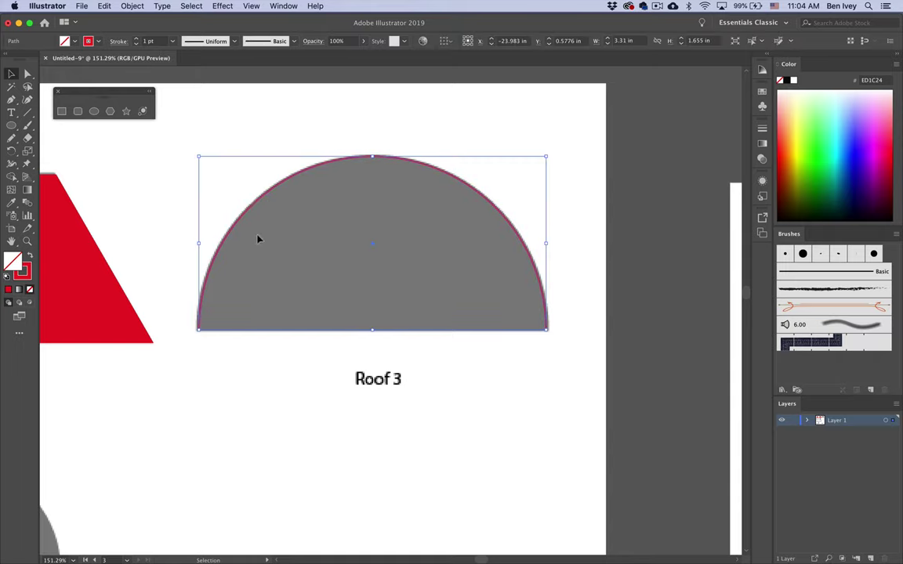
Step: Join the half circle's endpoints to close its base, and swap the path back to a solid red fill
{"action": "left_click", "coordinate": [132, 6]}
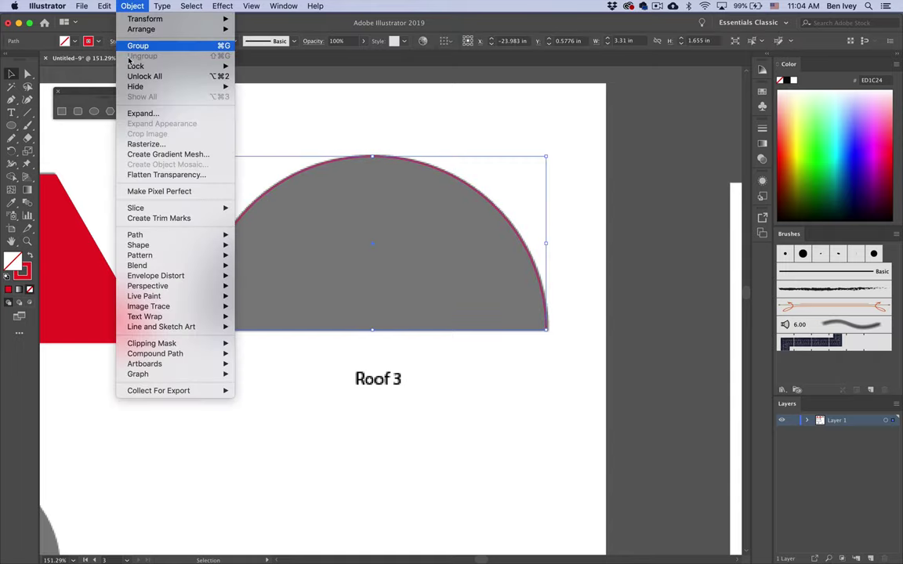
{"action": "mouse_move", "coordinate": [163, 234]}
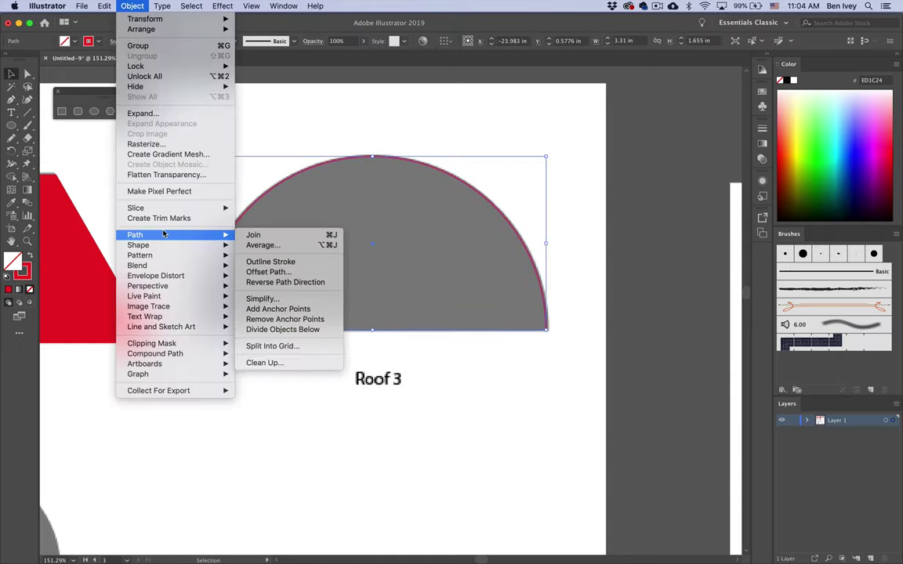
{"action": "left_click", "coordinate": [253, 235]}
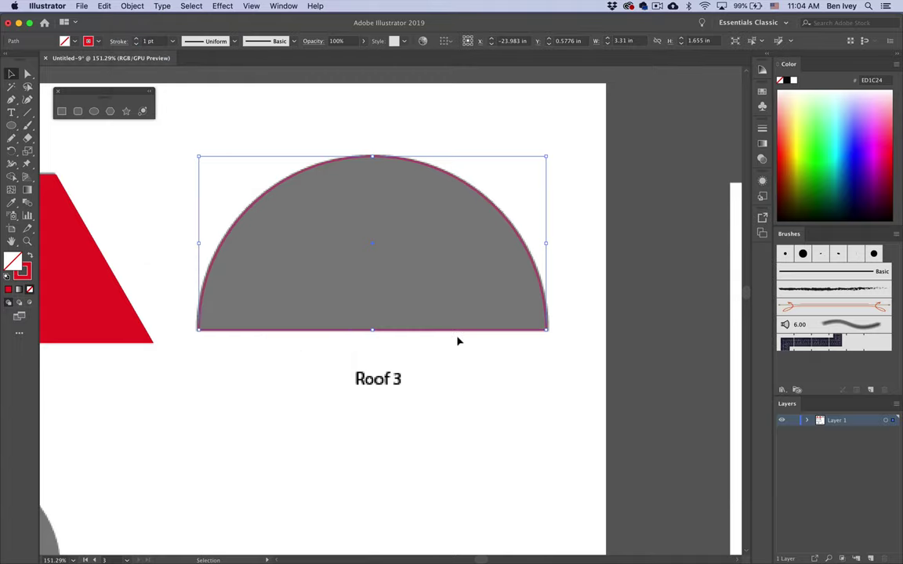
{"action": "key", "text": "shift+x"}
{"action": "left_click", "coordinate": [397, 393]}
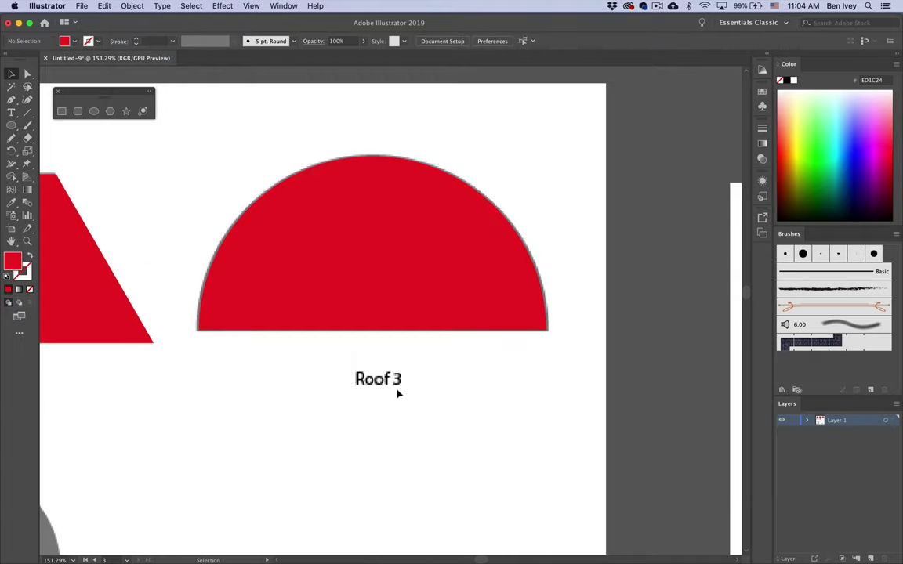
Step: Draw a red rectangle about 0.91 in wide and 1.73 in tall over the Door 1 reference
{"action": "scroll", "coordinate": [388, 386], "scroll_direction": "down", "scroll_amount": 2}
{"action": "scroll", "coordinate": [386, 385], "scroll_direction": "down", "scroll_amount": 4}
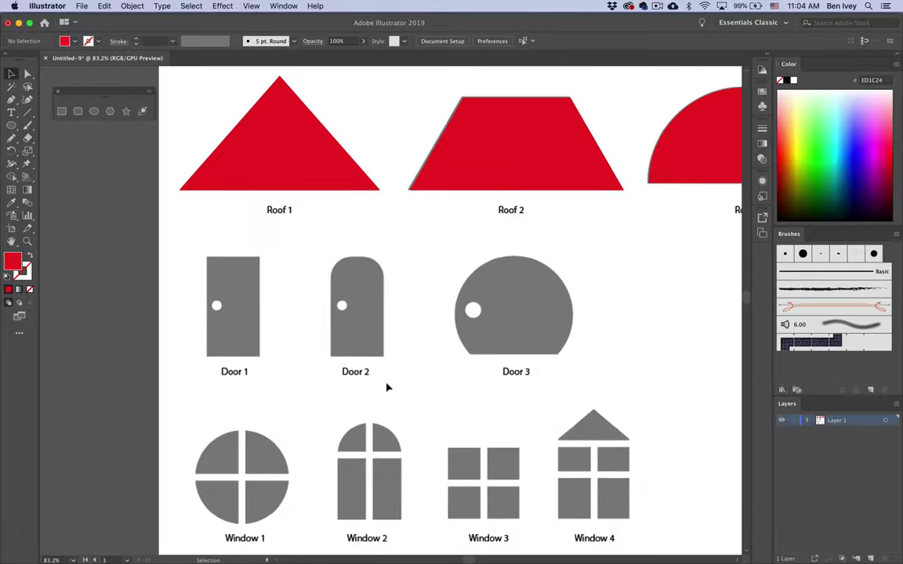
{"action": "scroll", "coordinate": [377, 345], "scroll_direction": "up", "scroll_amount": 3}
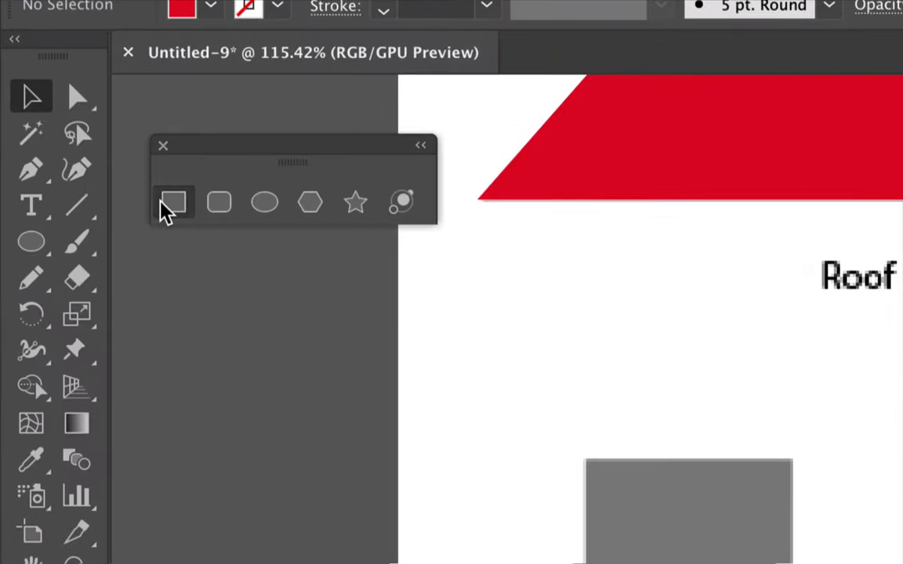
{"action": "left_click", "coordinate": [61, 112]}
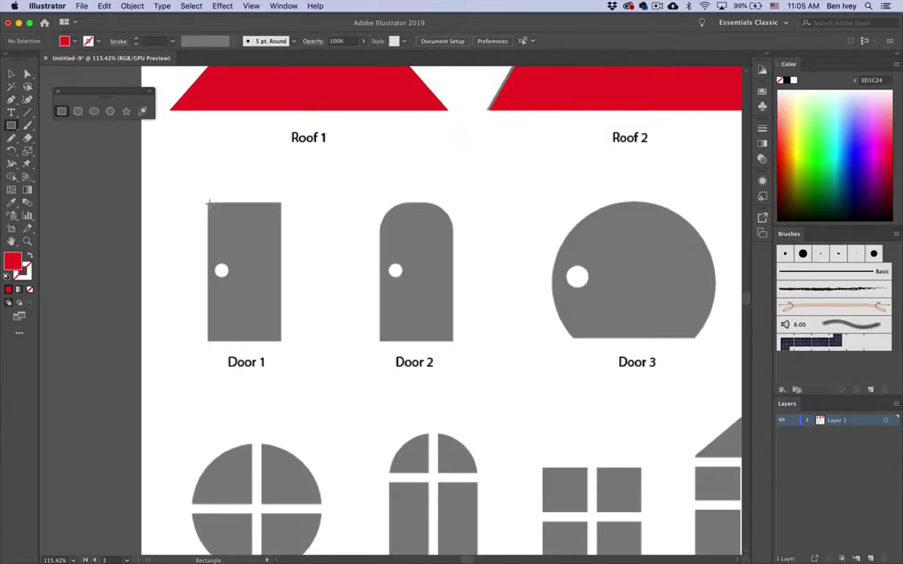
{"action": "left_click_drag", "start_coordinate": [206, 202], "coordinate": [280, 341]}
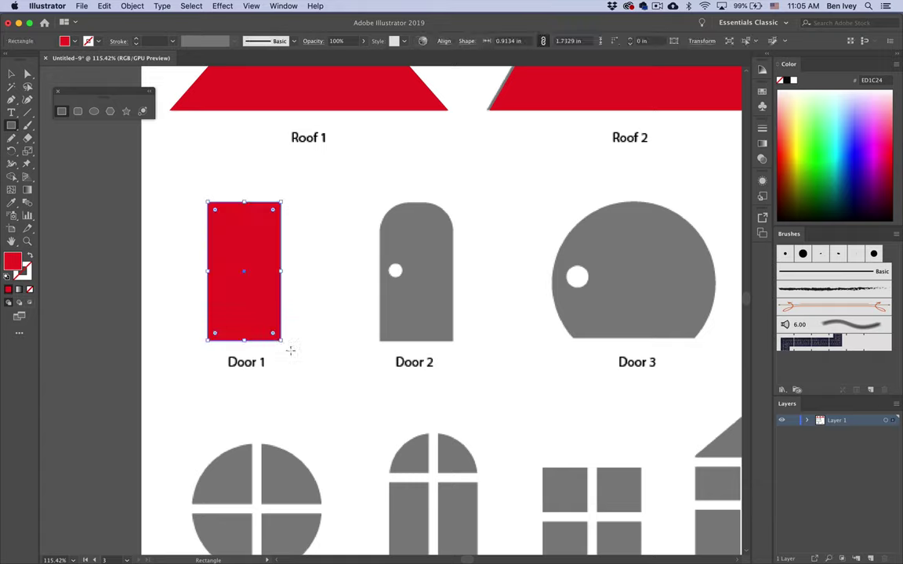
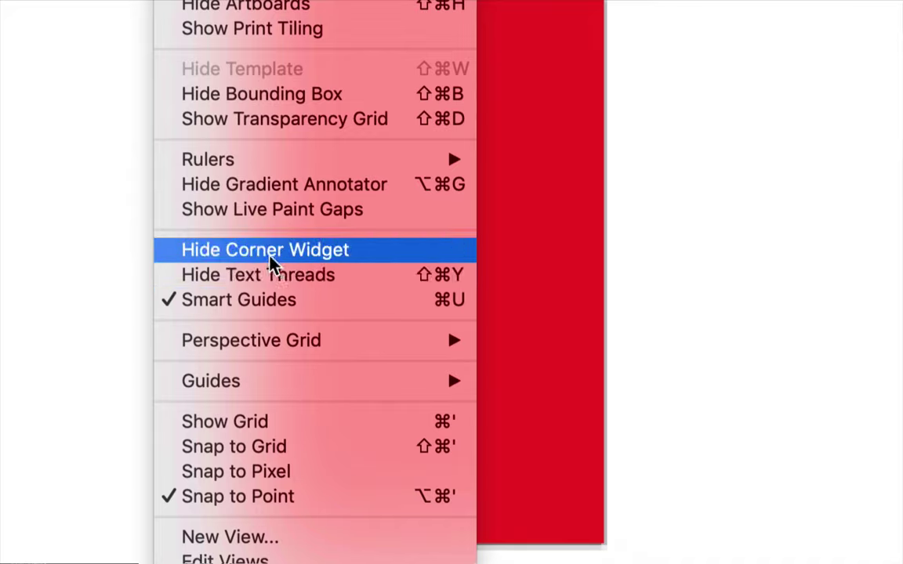
Step: Hide the corner widgets and turn them back on with the Door 2 rectangle selected
{"action": "left_click", "coordinate": [262, 252]}
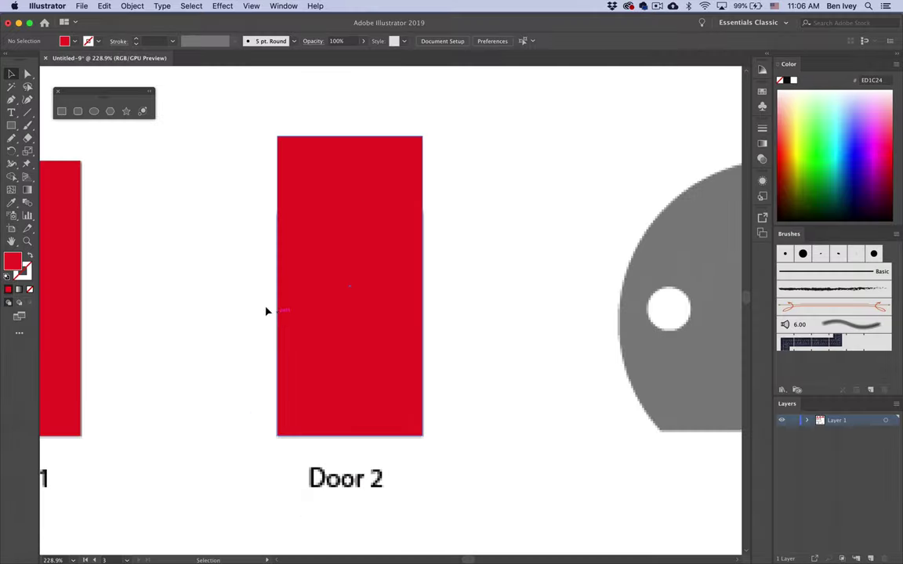
{"action": "left_click", "coordinate": [286, 200]}
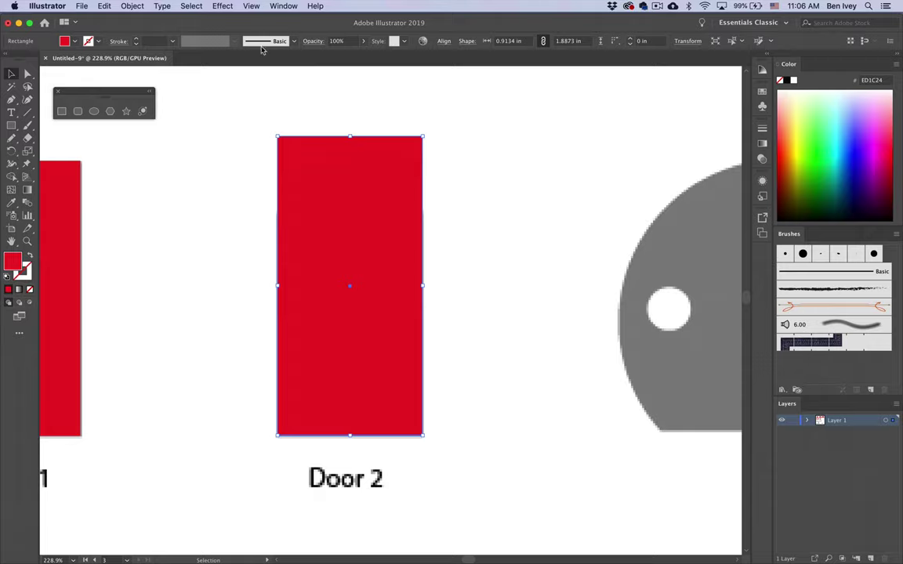
{"action": "left_click", "coordinate": [251, 6]}
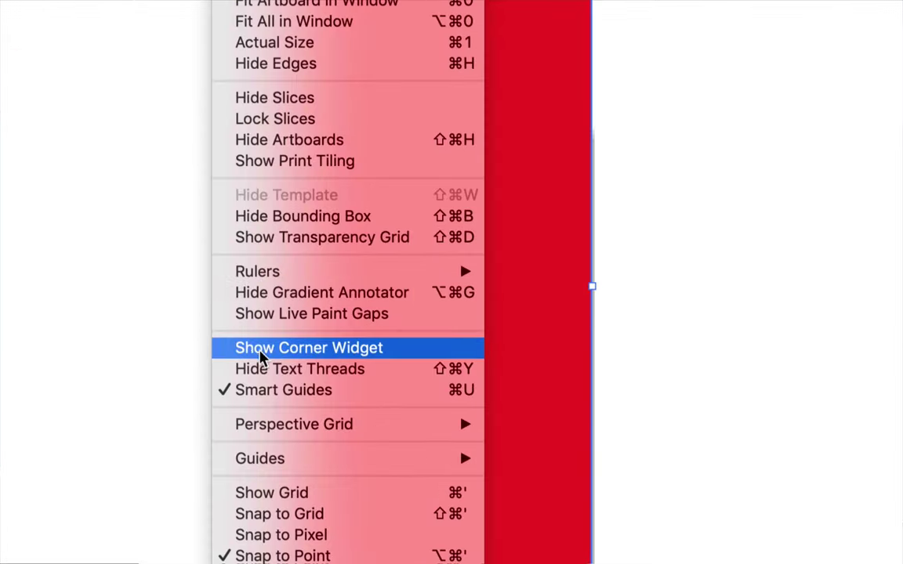
{"action": "left_click", "coordinate": [271, 352]}
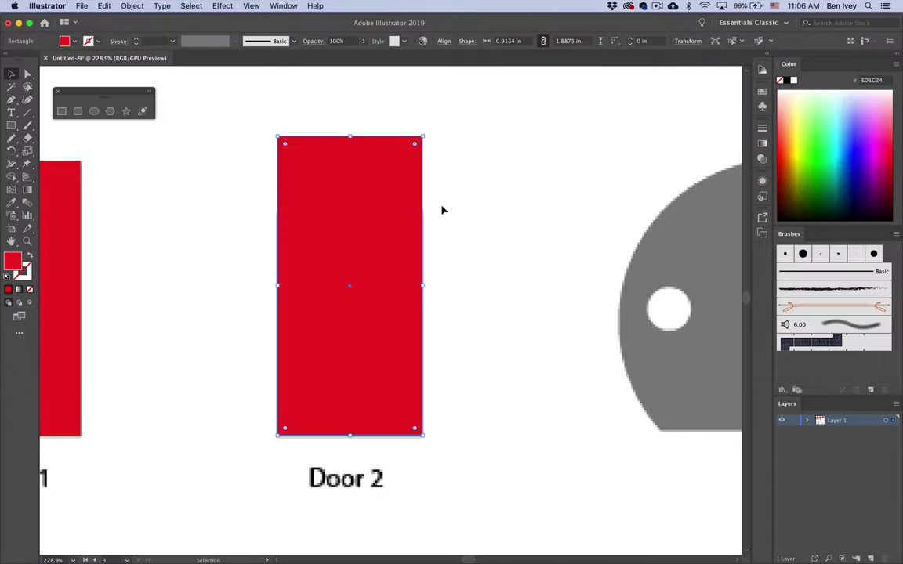
Step: Try rounding all four corners of the Door 2 rectangle to a radius of about 0.4 in, and undo the rounding
{"action": "left_click", "coordinate": [442, 210]}
{"action": "left_click", "coordinate": [285, 146]}
{"action": "left_click_drag", "start_coordinate": [285, 146], "coordinate": [288, 148]}
{"action": "scroll", "coordinate": [287, 147], "scroll_direction": "down", "scroll_amount": 3}
{"action": "scroll", "coordinate": [288, 147], "scroll_direction": "up", "scroll_amount": 3}
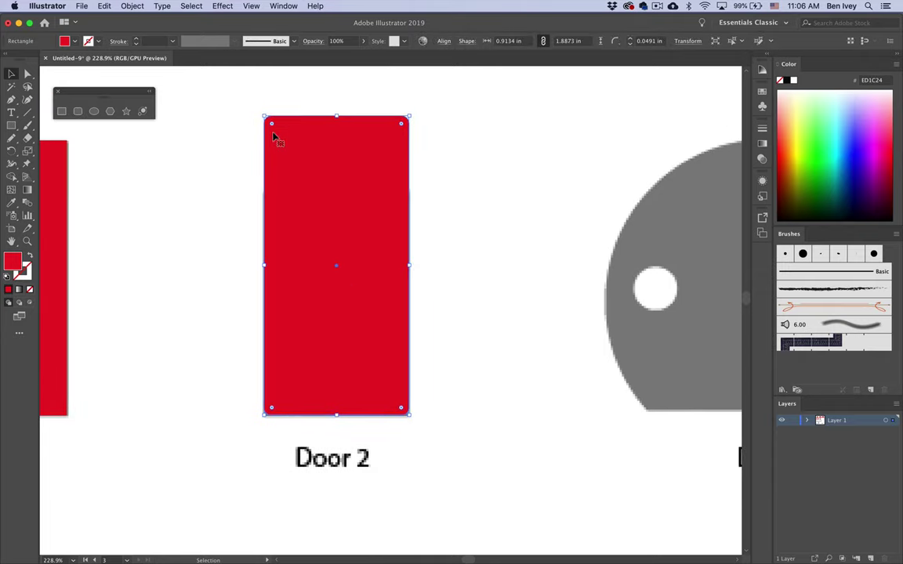
{"action": "left_click_drag", "start_coordinate": [271, 124], "coordinate": [379, 387]}
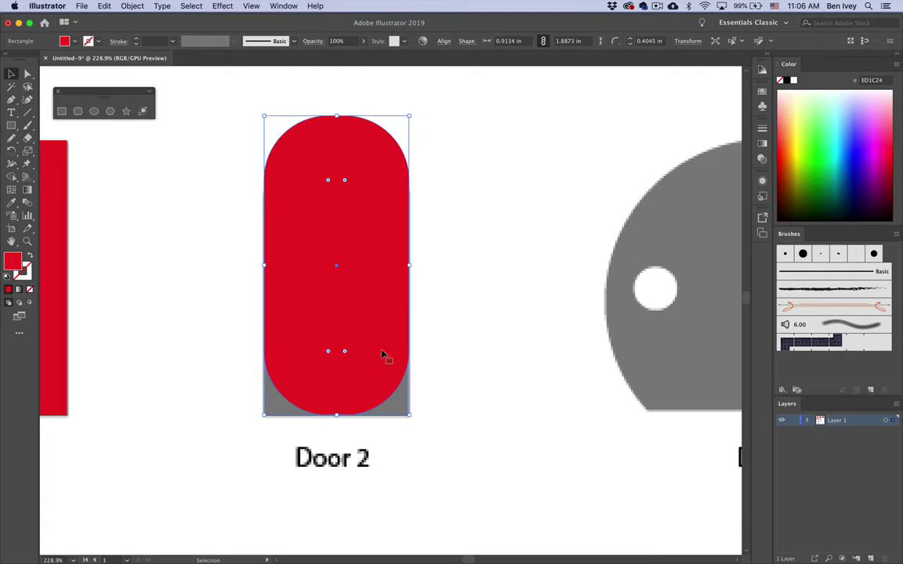
{"action": "key", "text": "super+z"}
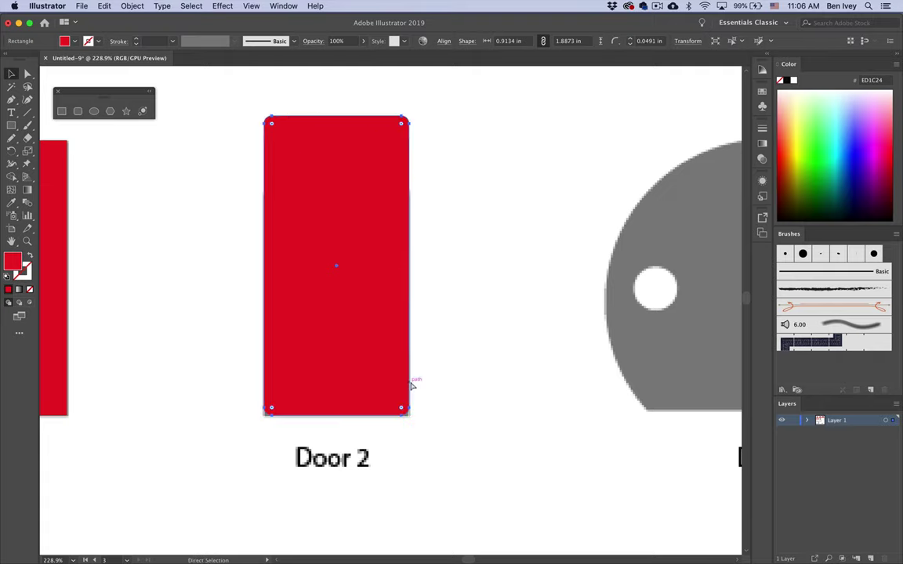
{"action": "left_click", "coordinate": [445, 360]}
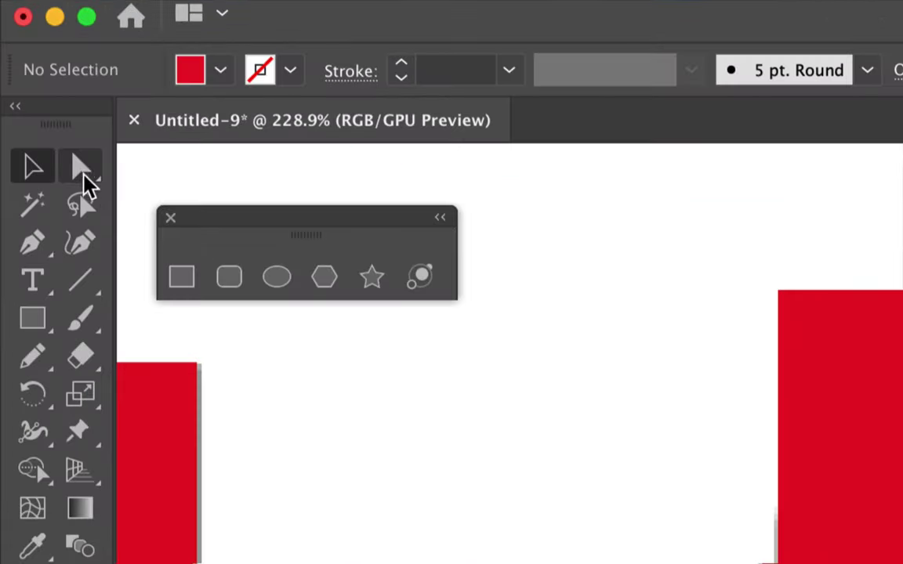
Step: Select only the two upper anchor points of the Door 2 rectangle and round those corners to about 0.37 in
{"action": "left_click", "coordinate": [81, 169]}
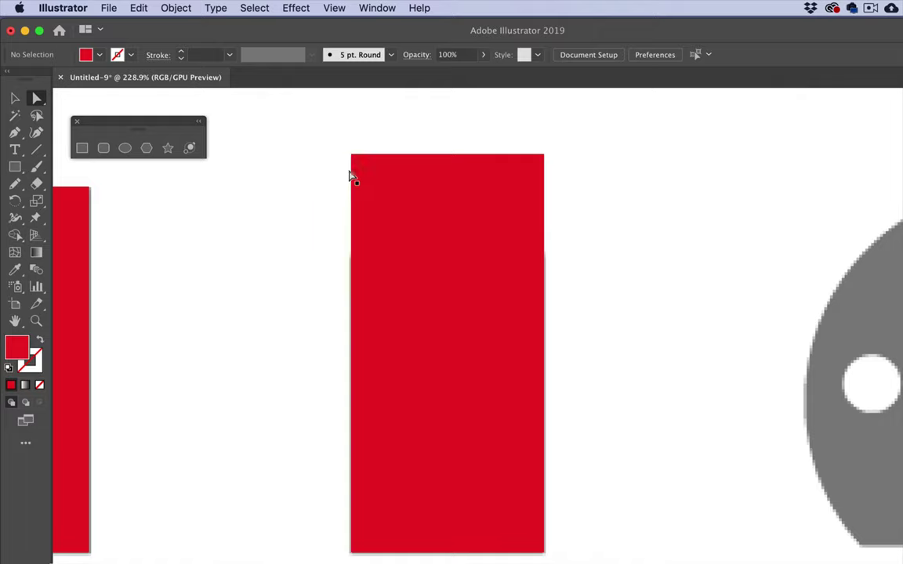
{"action": "left_click_drag", "start_coordinate": [332, 126], "coordinate": [557, 185]}
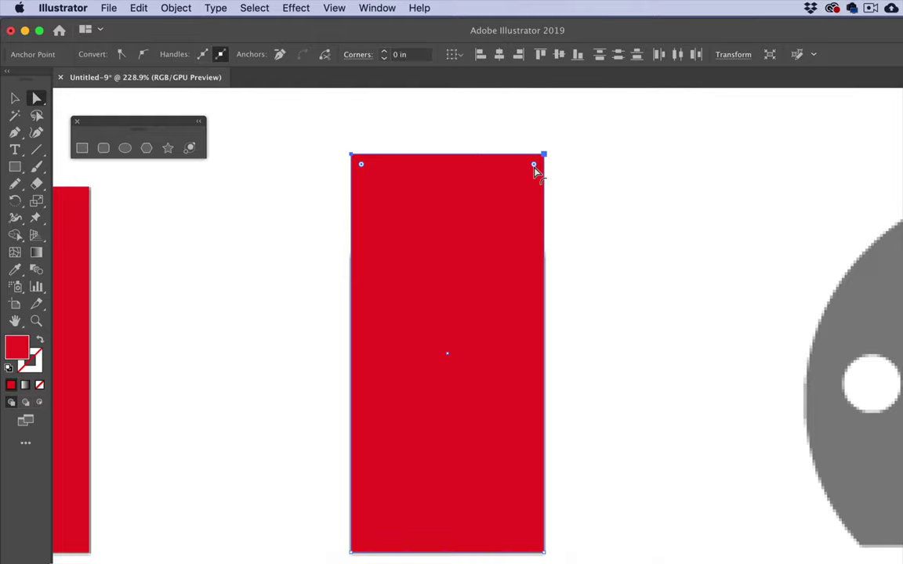
{"action": "left_click_drag", "start_coordinate": [534, 168], "coordinate": [481, 241]}
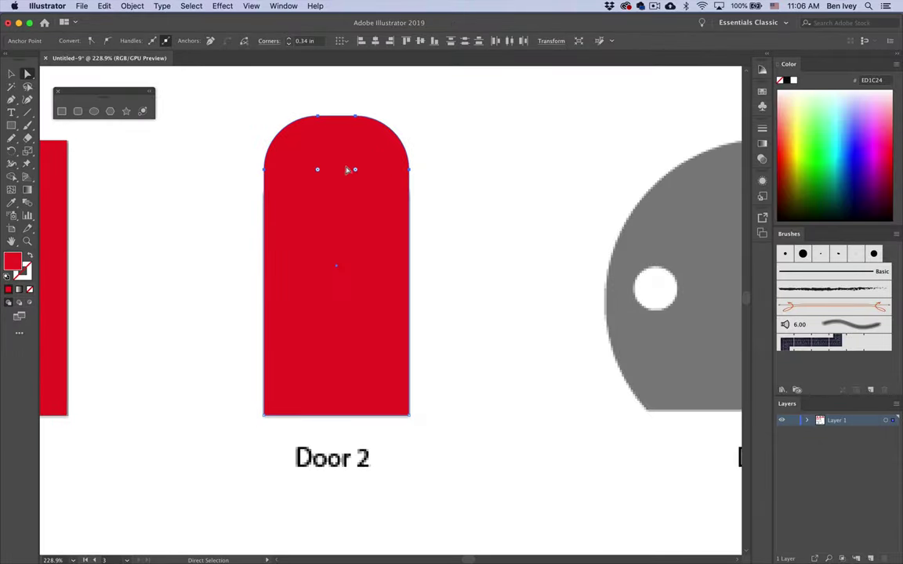
{"action": "mouse_move", "coordinate": [355, 172]}
{"action": "left_mouse_down"}
{"action": "mouse_move", "coordinate": [336, 214]}
{"action": "mouse_move", "coordinate": [336, 192]}
{"action": "mouse_move", "coordinate": [350, 175]}
{"action": "left_mouse_up"}
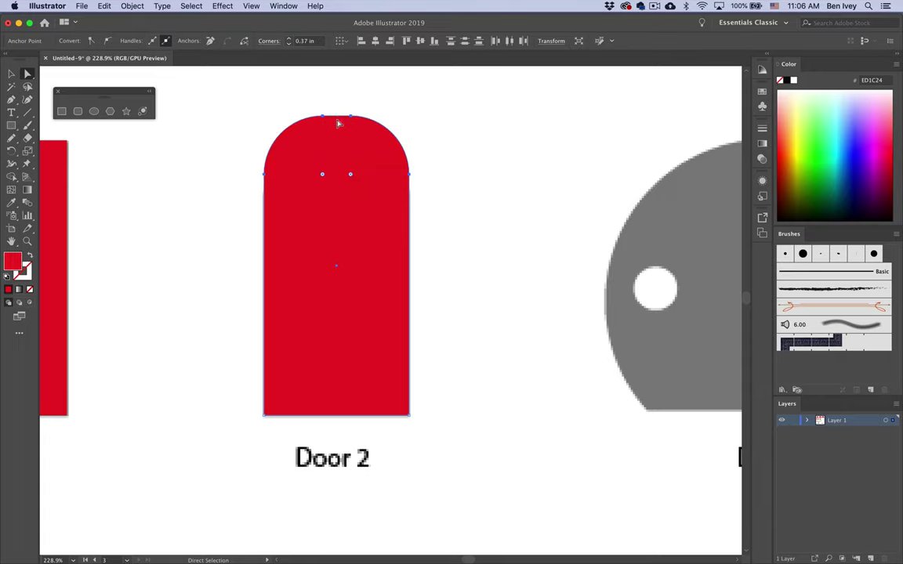
{"action": "left_click", "coordinate": [464, 151]}
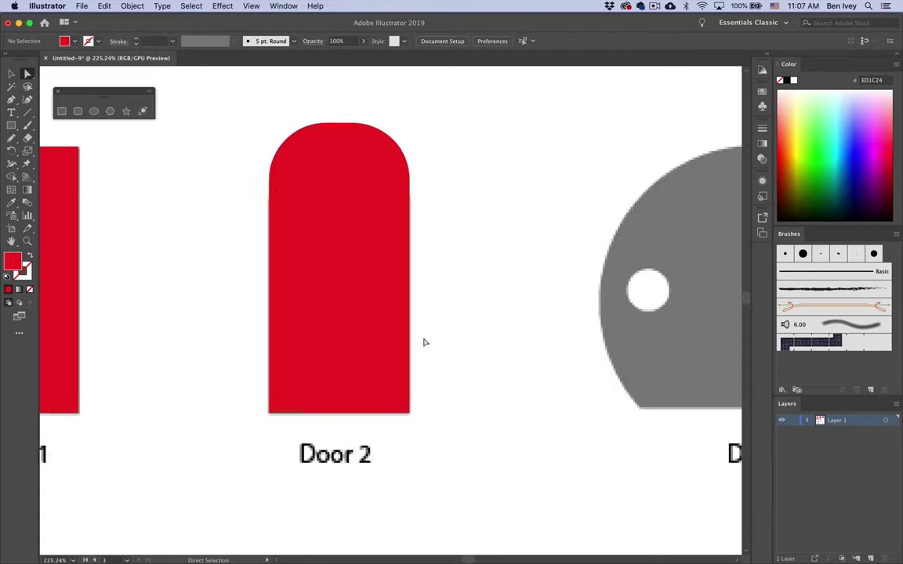
Step: Draw a perfect red circle about 2.07 in across, aligned with the curved outline of the Door 3 reference
{"action": "scroll", "coordinate": [424, 341], "scroll_direction": "down", "scroll_amount": 3}
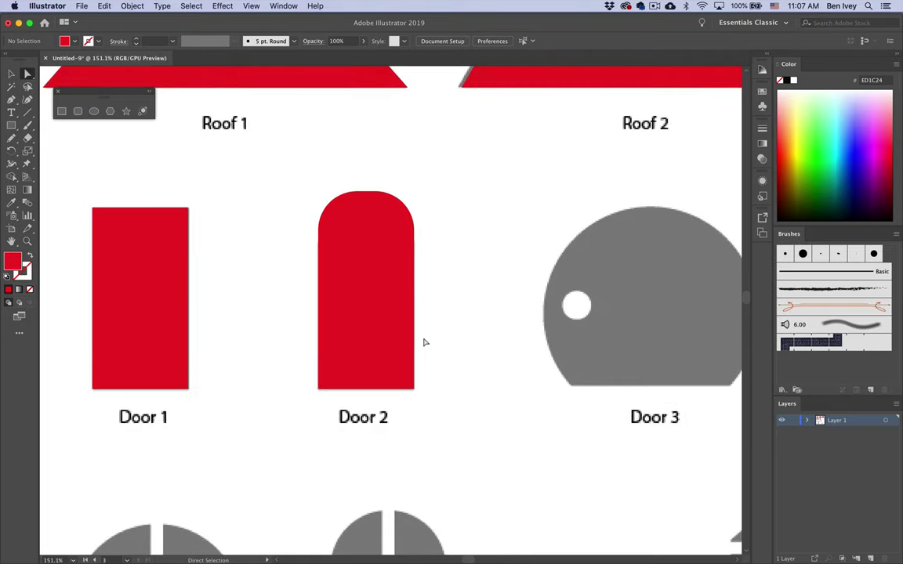
{"action": "scroll", "coordinate": [584, 343], "scroll_direction": "right", "scroll_amount": 5}
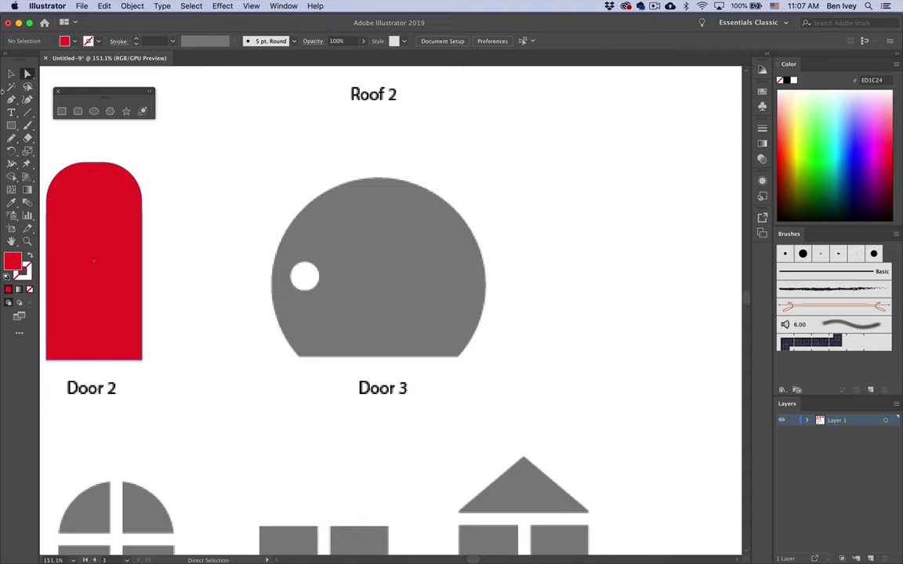
{"action": "left_click", "coordinate": [94, 111]}
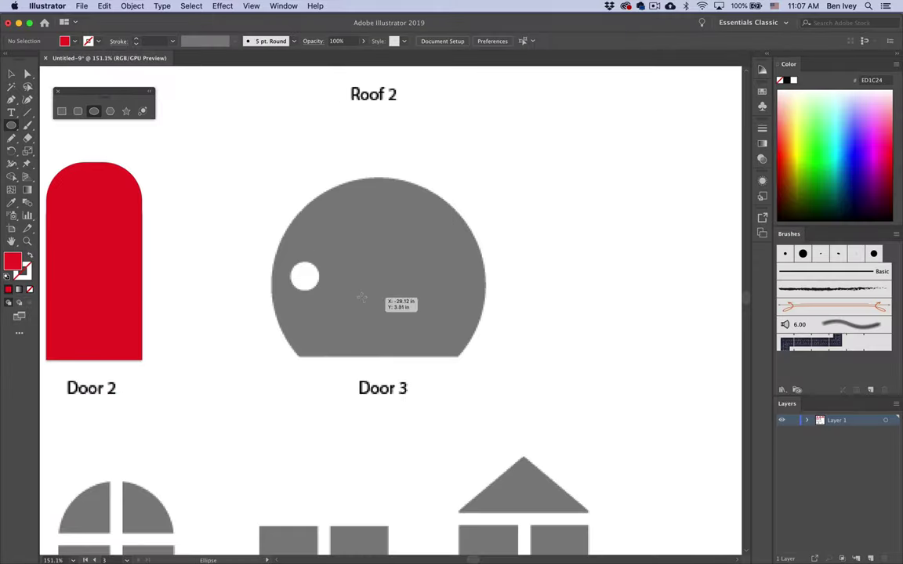
{"action": "mouse_move", "coordinate": [278, 199]}
{"action": "left_mouse_down"}
{"action": "mouse_move", "coordinate": [563, 477]}
{"action": "mouse_move", "coordinate": [504, 430]}
{"action": "mouse_move", "coordinate": [584, 492]}
{"action": "mouse_move", "coordinate": [519, 435]}
{"action": "mouse_move", "coordinate": [552, 468]}
{"action": "mouse_move", "coordinate": [514, 453]}
{"action": "mouse_move", "coordinate": [558, 489]}
{"action": "mouse_move", "coordinate": [459, 475]}
{"action": "mouse_move", "coordinate": [494, 417]}
{"action": "mouse_move", "coordinate": [553, 461]}
{"action": "mouse_move", "coordinate": [499, 456]}
{"action": "mouse_move", "coordinate": [546, 436]}
{"action": "mouse_move", "coordinate": [506, 447]}
{"action": "mouse_move", "coordinate": [524, 467]}
{"action": "mouse_move", "coordinate": [528, 461]}
{"action": "mouse_move", "coordinate": [451, 397]}
{"action": "mouse_move", "coordinate": [463, 416]}
{"action": "mouse_move", "coordinate": [467, 402]}
{"action": "mouse_move", "coordinate": [453, 390]}
{"action": "mouse_move", "coordinate": [459, 396]}
{"action": "left_mouse_up"}
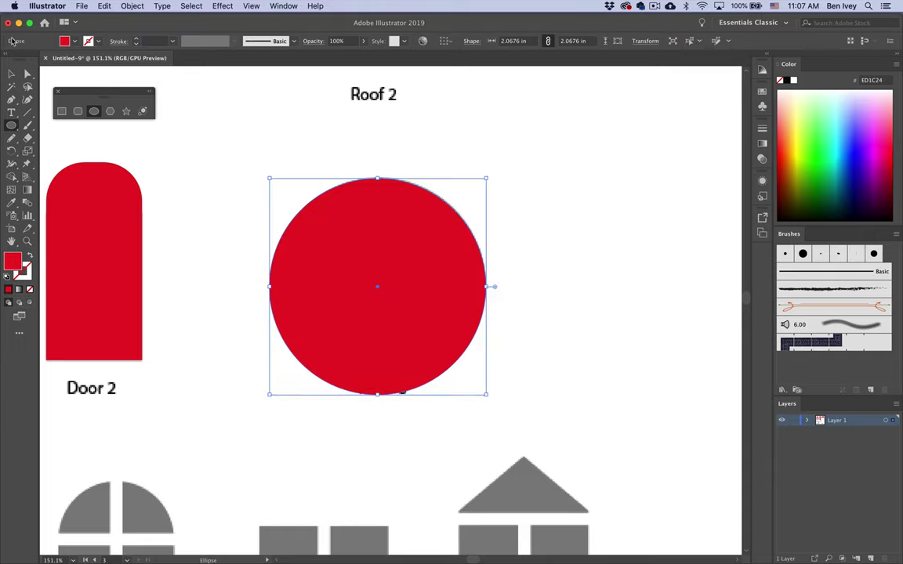
Step: Move the red circle horizontally so it only partly overlaps the Door 3 reference, and deselect it
{"action": "left_click", "coordinate": [13, 72]}
{"action": "left_click_drag", "start_coordinate": [334, 273], "coordinate": [488, 272]}
{"action": "key", "text": "super+shift+a"}
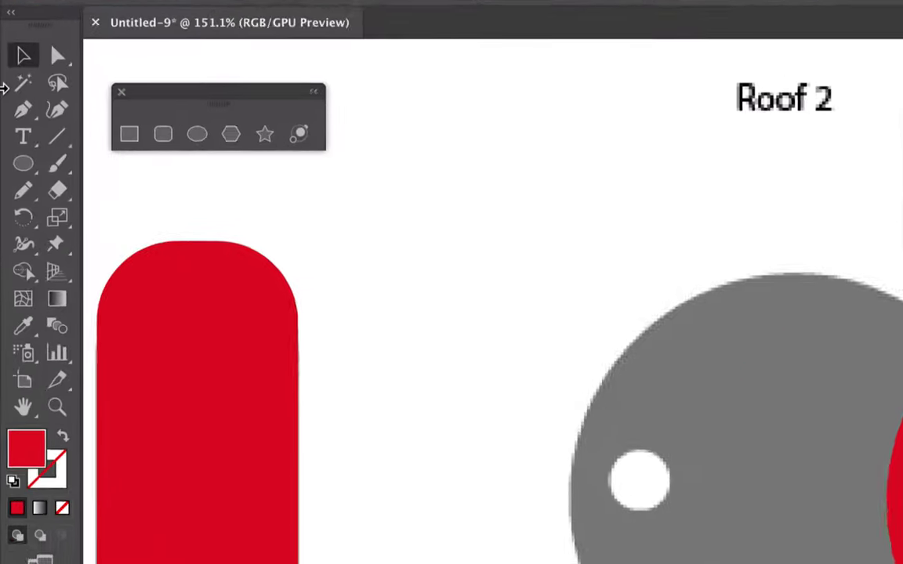
Step: Draw a horizontal line segment about 1.86 in long across the red circle, level with the flat base of the Door 3 reference
{"action": "left_click", "coordinate": [28, 113]}
{"action": "left_click", "coordinate": [63, 145]}
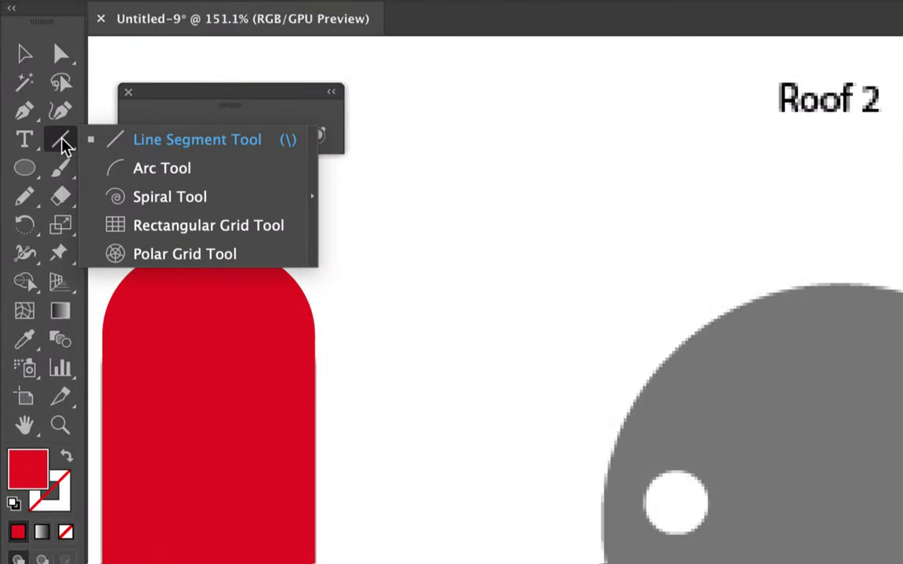
{"action": "left_click", "coordinate": [129, 147]}
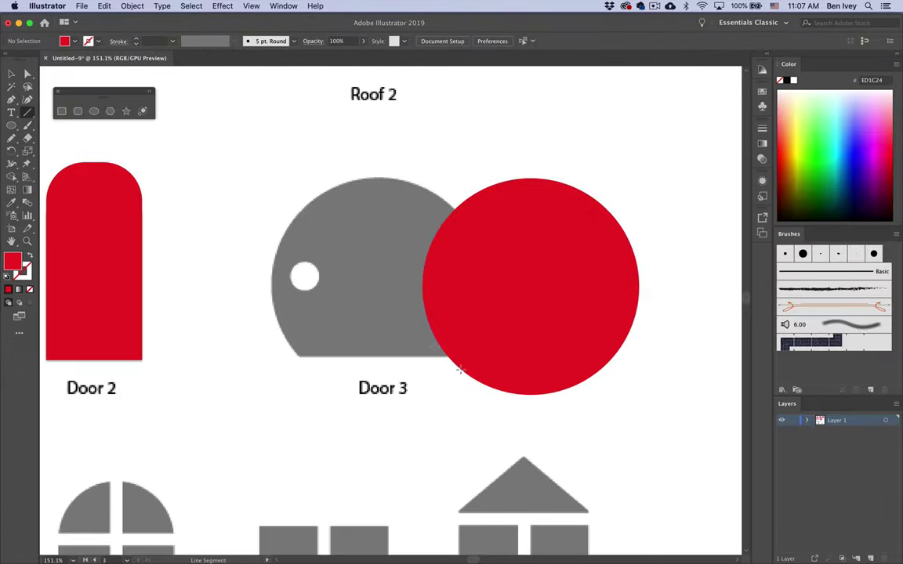
{"action": "scroll", "coordinate": [462, 372], "scroll_direction": "up", "scroll_amount": 5}
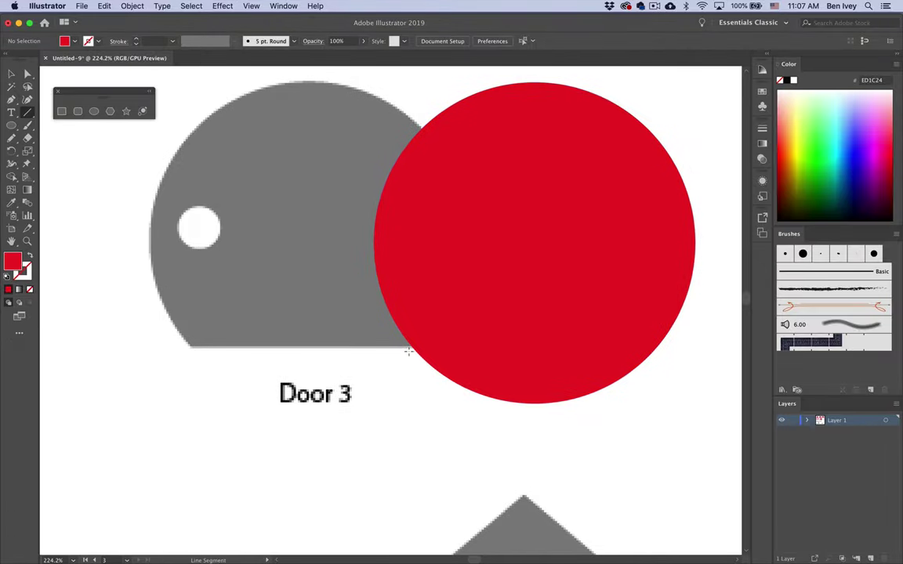
{"action": "left_click_drag", "start_coordinate": [406, 349], "coordinate": [692, 342]}
{"action": "scroll", "coordinate": [703, 382], "scroll_direction": "up", "scroll_amount": 6}
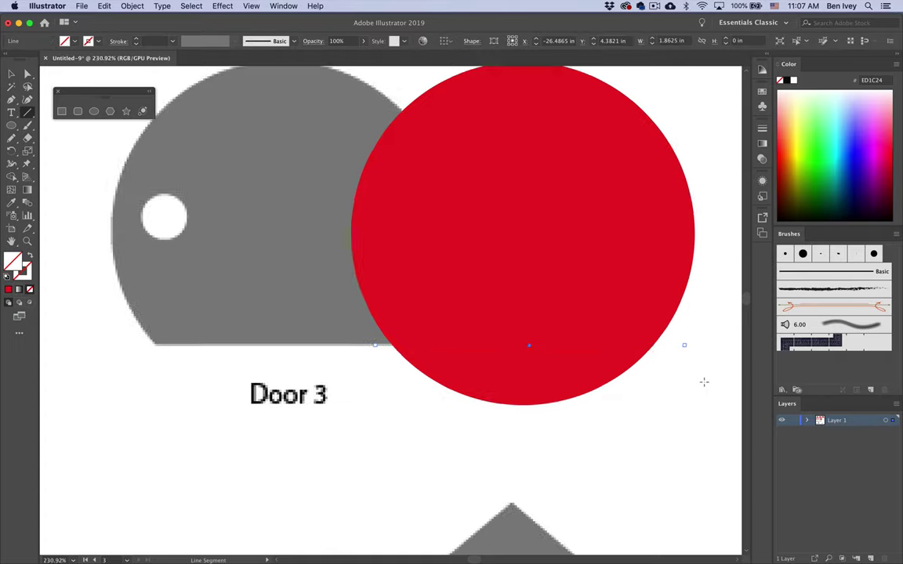
{"action": "scroll", "coordinate": [703, 382], "scroll_direction": "down", "scroll_amount": 1}
{"action": "key", "text": "v"}
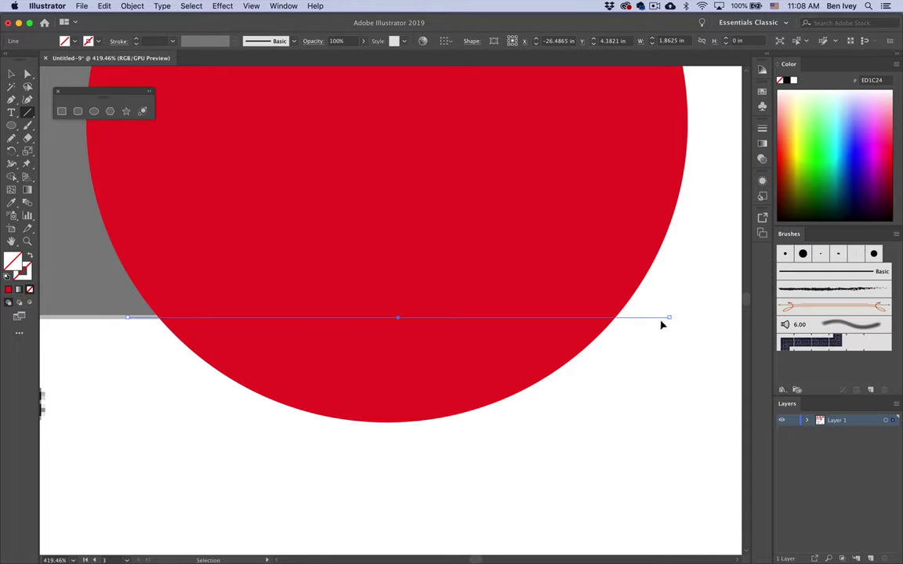
Step: Select the Door 3 red circle together with the line crossing it, split them with the Pathfinder Divide operation, and deselect the result
{"action": "key", "text": "backslash"}
{"action": "scroll", "coordinate": [667, 323], "scroll_direction": "down", "scroll_amount": 5}
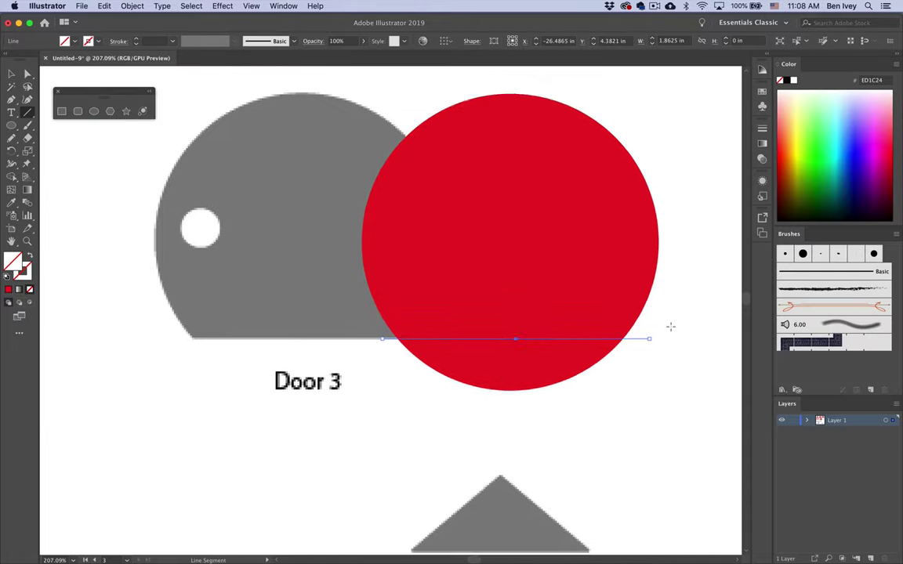
{"action": "scroll", "coordinate": [670, 326], "scroll_direction": "right", "scroll_amount": 2}
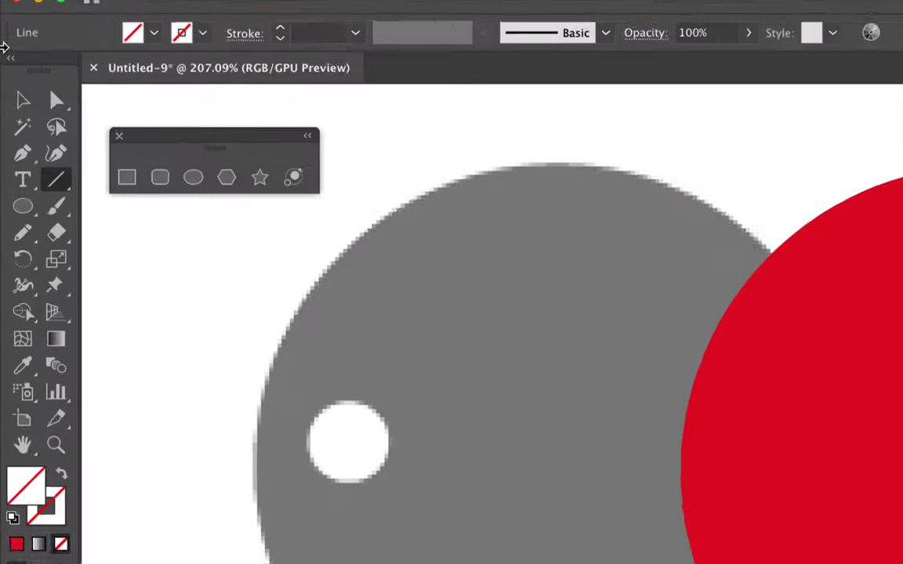
{"action": "left_click", "coordinate": [11, 75]}
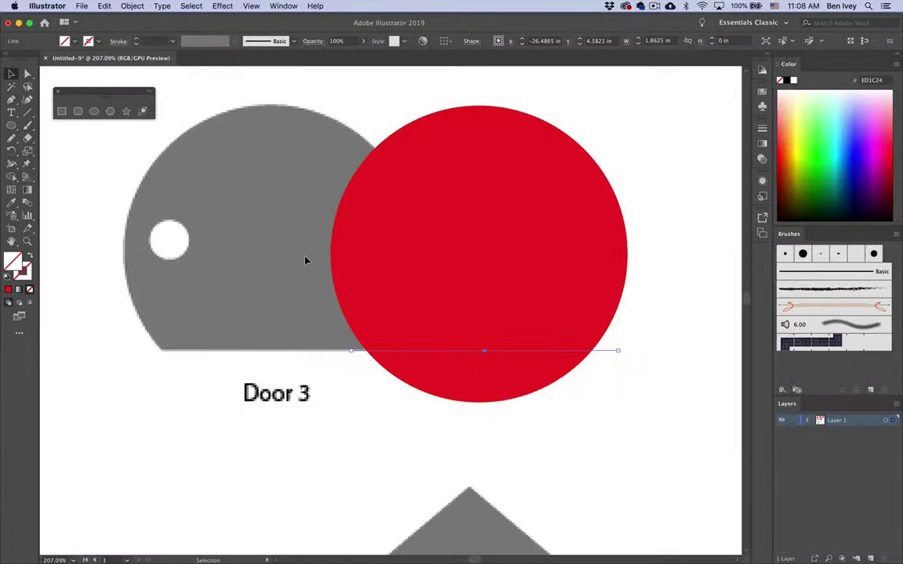
{"action": "left_click", "coordinate": [509, 401]}
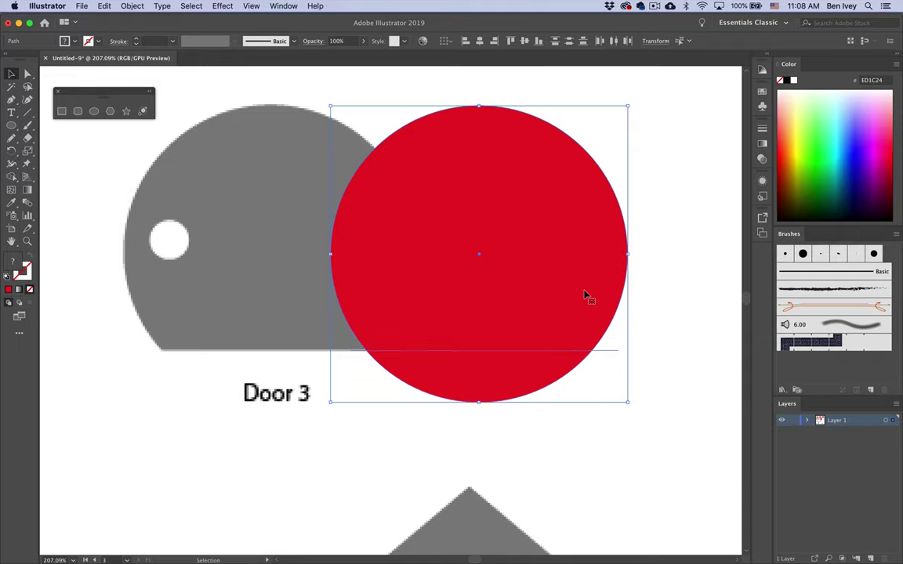
{"action": "left_click", "coordinate": [282, 6]}
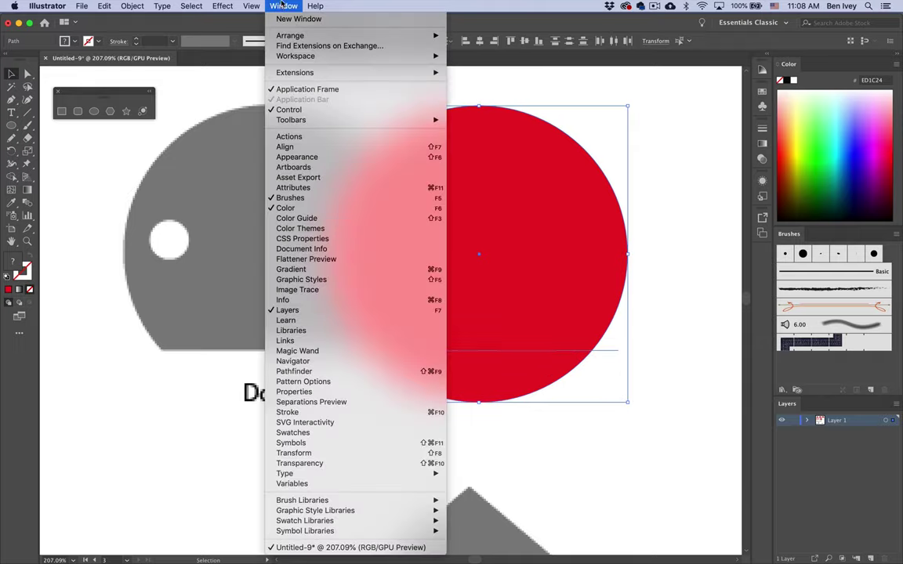
{"action": "left_click", "coordinate": [352, 371]}
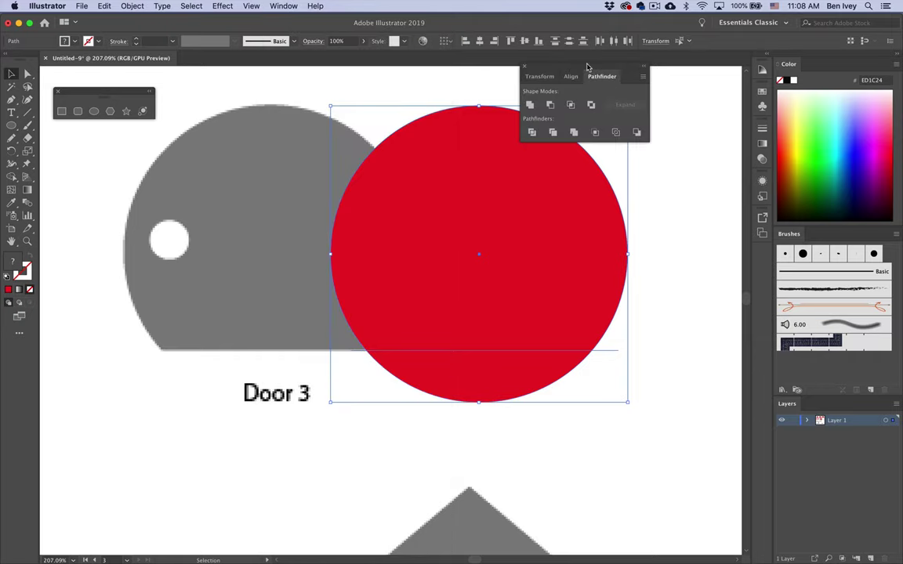
{"action": "mouse_move", "coordinate": [587, 68]}
{"action": "left_mouse_down"}
{"action": "mouse_move", "coordinate": [597, 103]}
{"action": "mouse_move", "coordinate": [684, 236]}
{"action": "mouse_move", "coordinate": [712, 241]}
{"action": "left_mouse_up"}
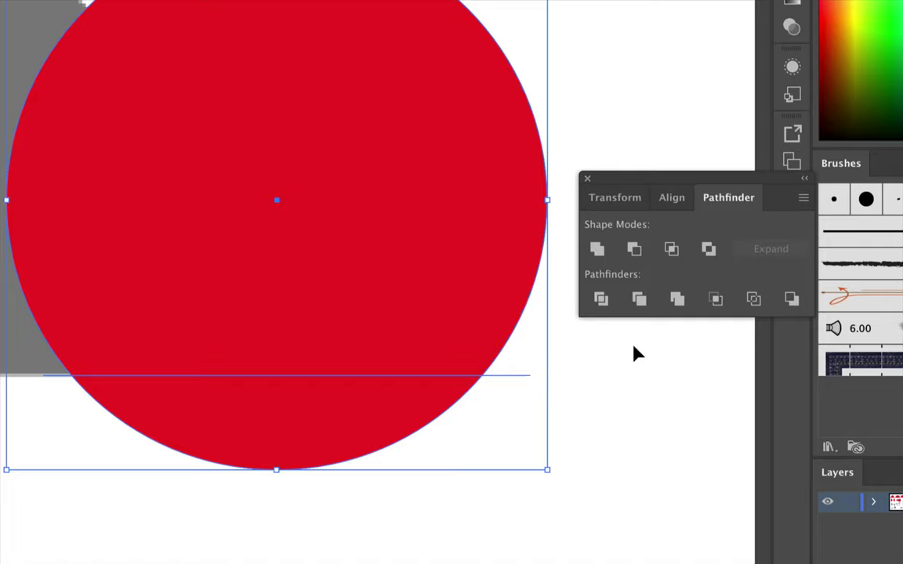
{"action": "left_click", "coordinate": [600, 299]}
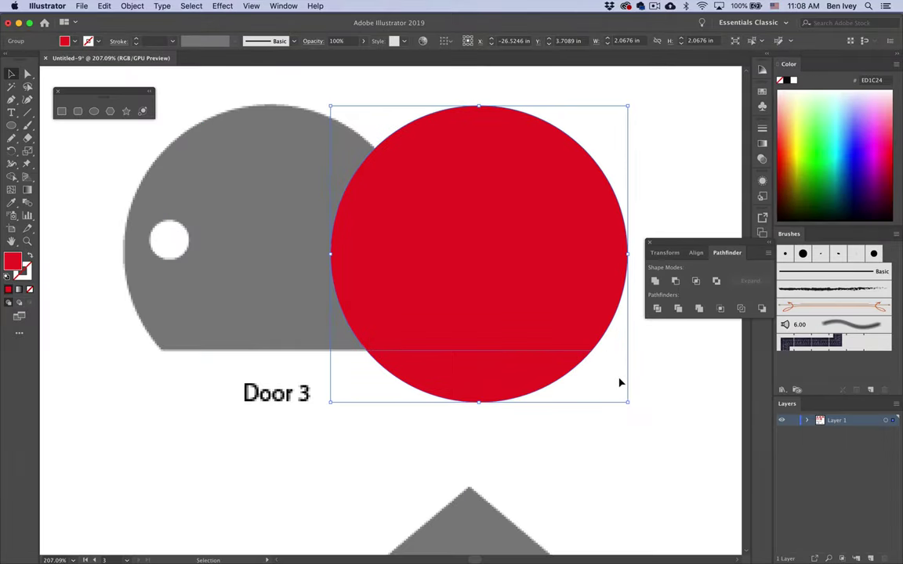
{"action": "left_click", "coordinate": [681, 384]}
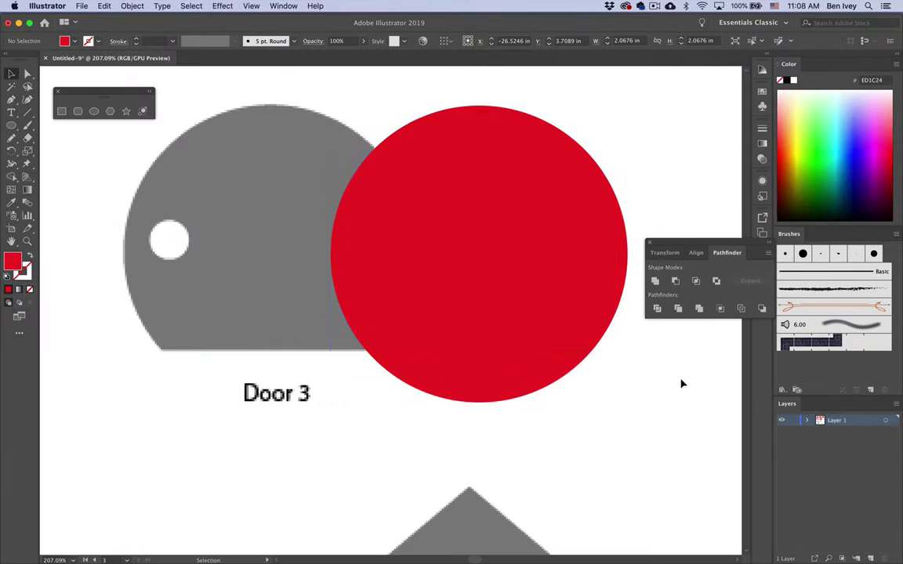
Step: Ungroup the divided red circle and delete the curved segment below the cut line
{"action": "left_click", "coordinate": [507, 390]}
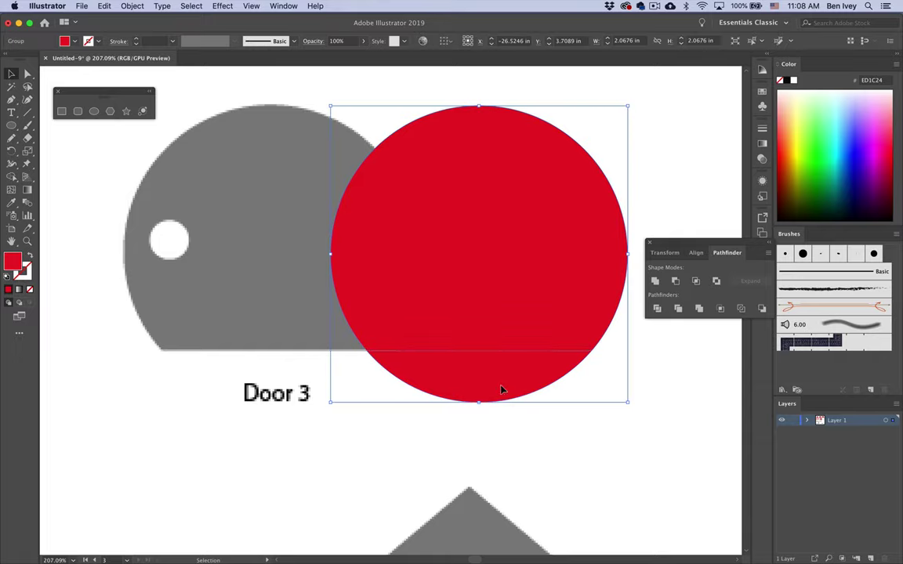
{"action": "left_click_drag", "start_coordinate": [506, 390], "coordinate": [487, 384]}
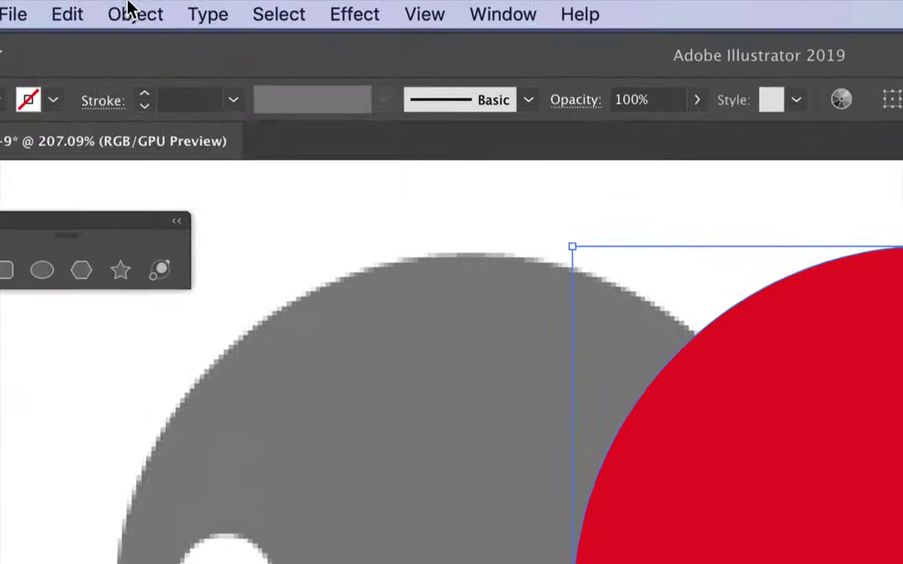
{"action": "left_click", "coordinate": [132, 5]}
{"action": "left_click", "coordinate": [152, 138]}
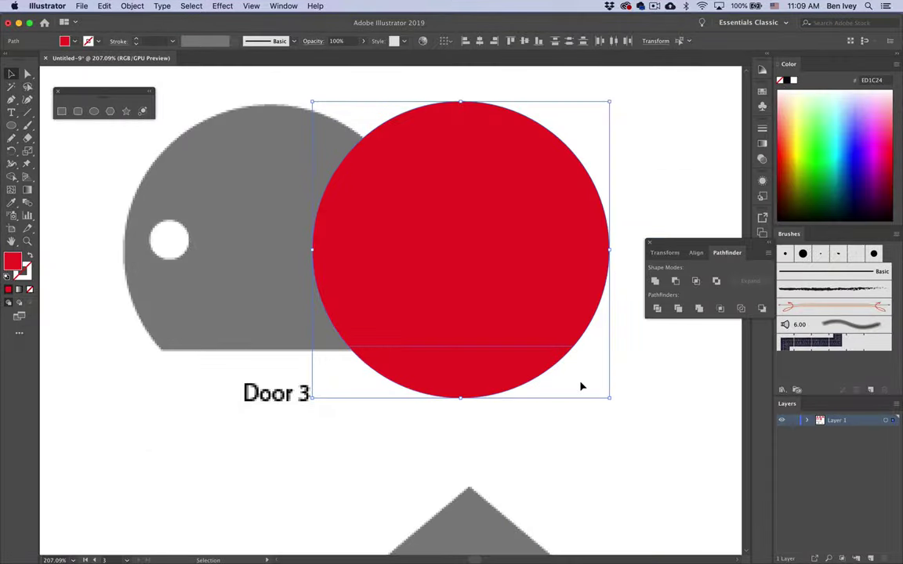
{"action": "left_click", "coordinate": [660, 382]}
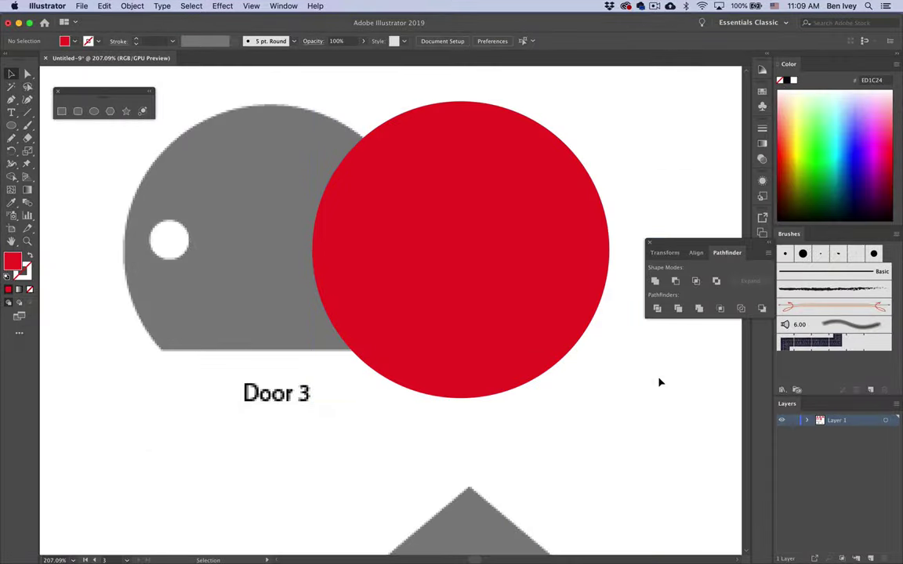
{"action": "left_click_drag", "start_coordinate": [521, 380], "coordinate": [484, 441]}
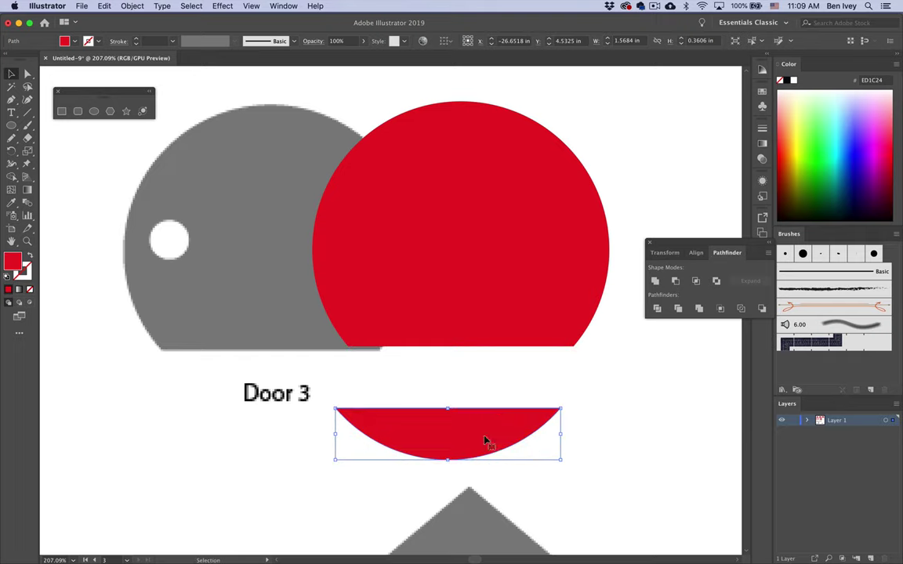
{"action": "key", "text": "Delete"}
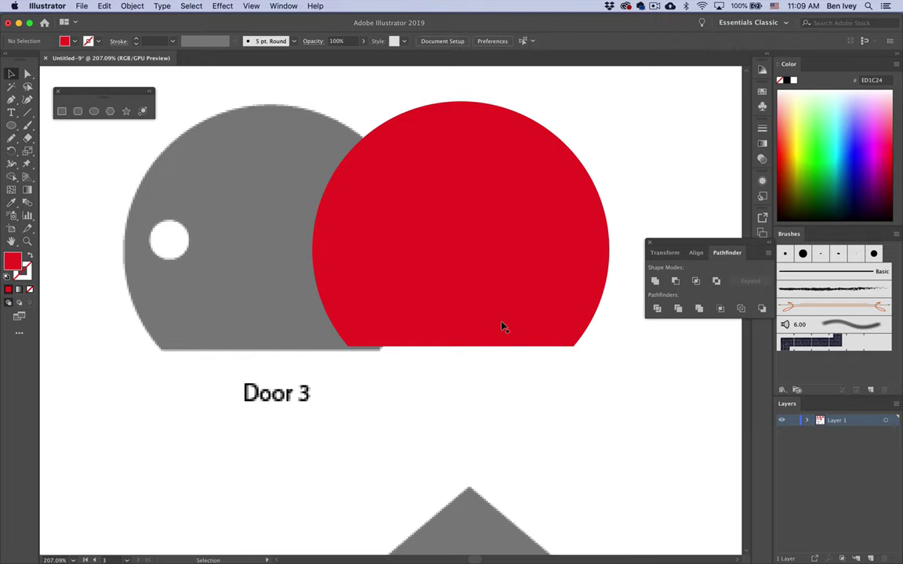
Step: Move the remaining flat-based red shape over the Door 3 reference so the outlines match, and deselect it
{"action": "left_click_drag", "start_coordinate": [489, 298], "coordinate": [306, 307]}
{"action": "scroll", "coordinate": [351, 339], "scroll_direction": "down", "scroll_amount": 2}
{"action": "scroll", "coordinate": [350, 339], "scroll_direction": "down", "scroll_amount": 5}
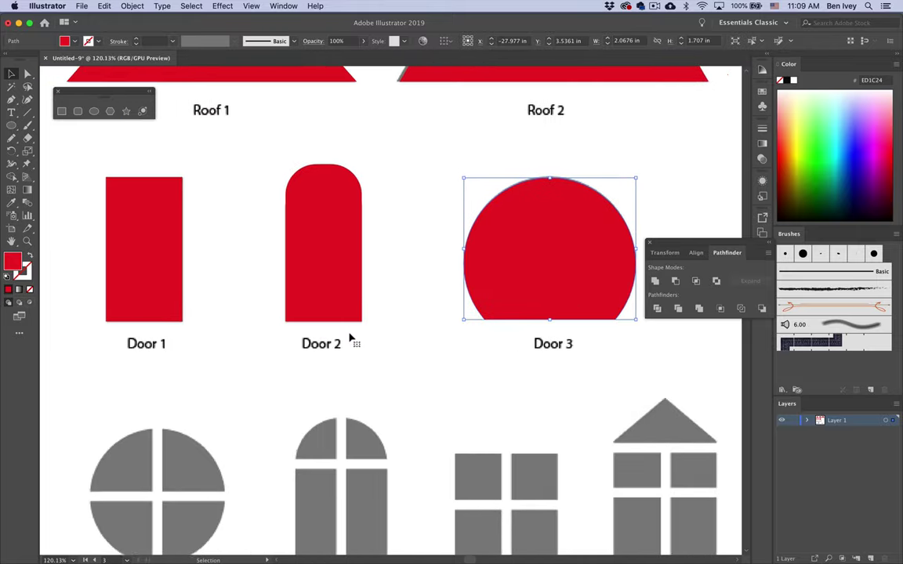
{"action": "scroll", "coordinate": [350, 339], "scroll_direction": "right", "scroll_amount": 1}
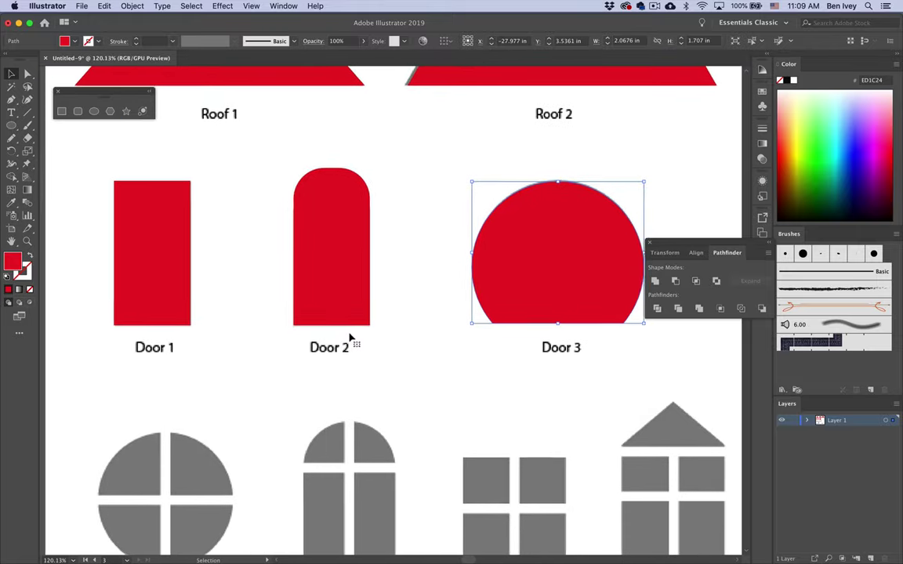
{"action": "left_click", "coordinate": [396, 322]}
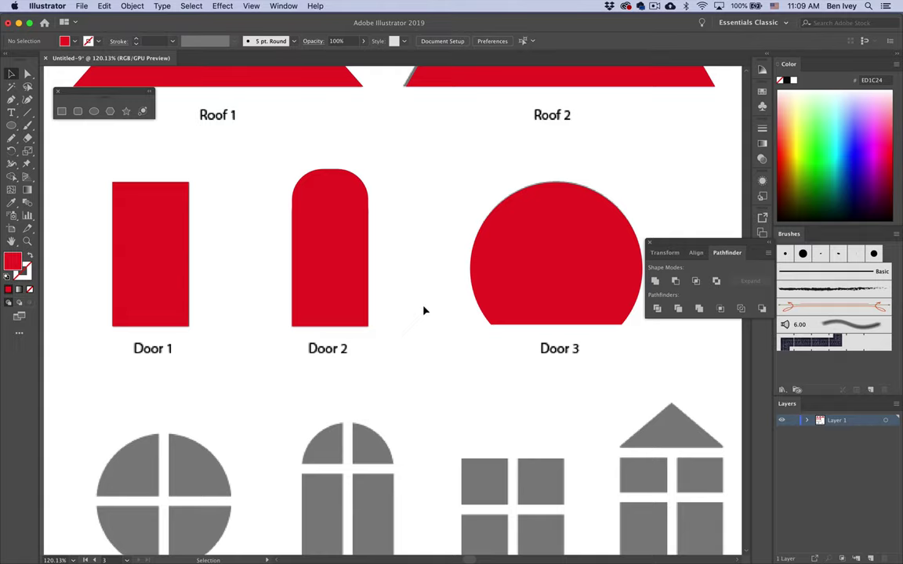
{"action": "scroll", "coordinate": [423, 308], "scroll_direction": "right", "scroll_amount": 3}
{"action": "scroll", "coordinate": [423, 308], "scroll_direction": "up", "scroll_amount": 1}
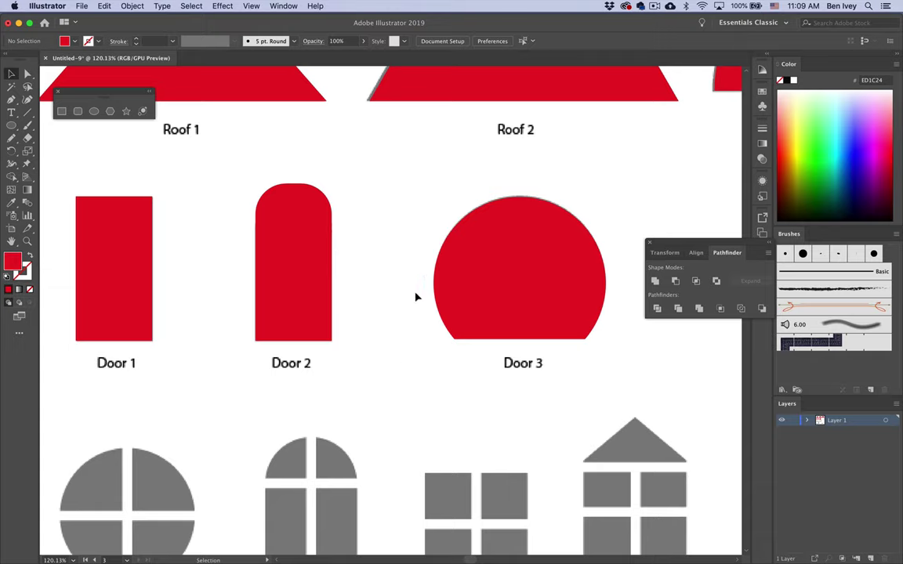
Step: Draw a white circle about 0.14 in across as a doorknob near Door 1's left edge, around mid-height, and deselect it
{"action": "left_click_drag", "start_coordinate": [11, 126], "coordinate": [45, 153]}
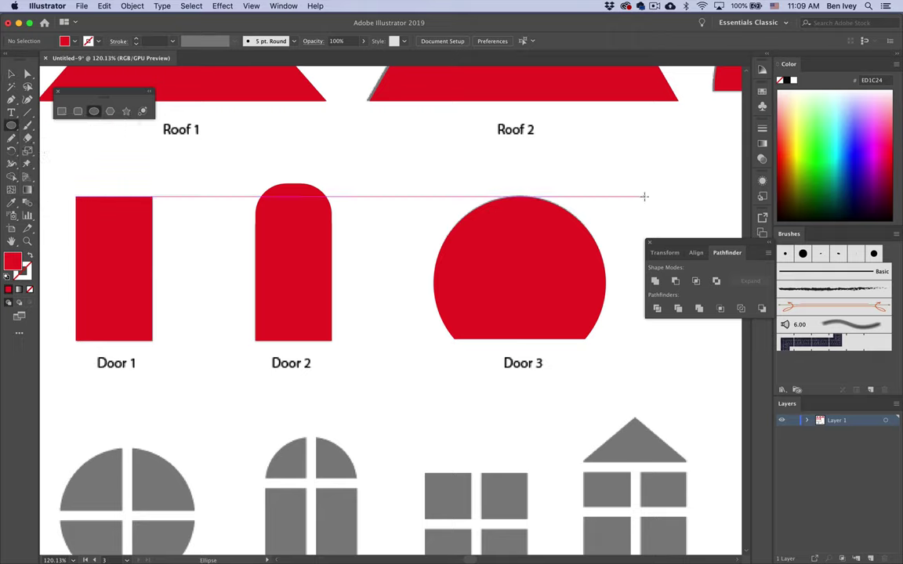
{"action": "left_click", "coordinate": [763, 92]}
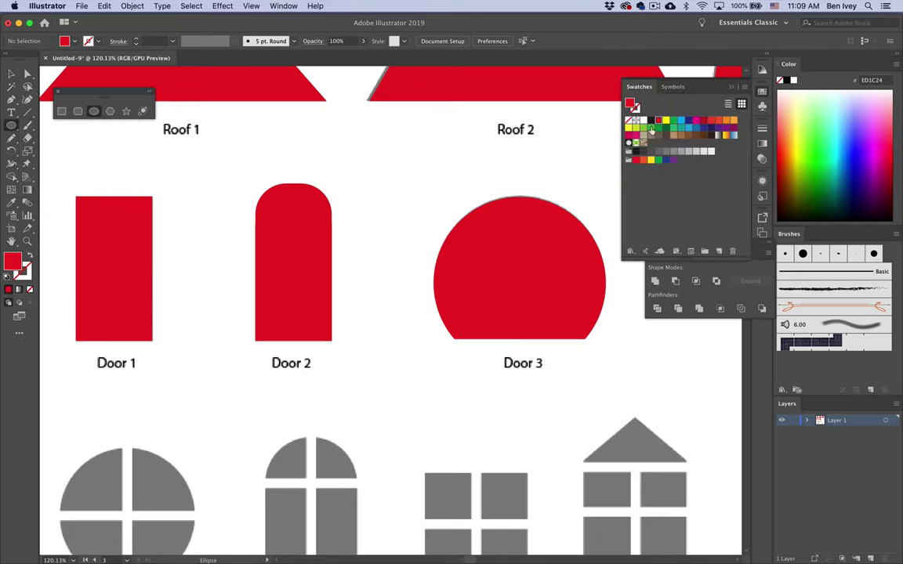
{"action": "left_click", "coordinate": [636, 119]}
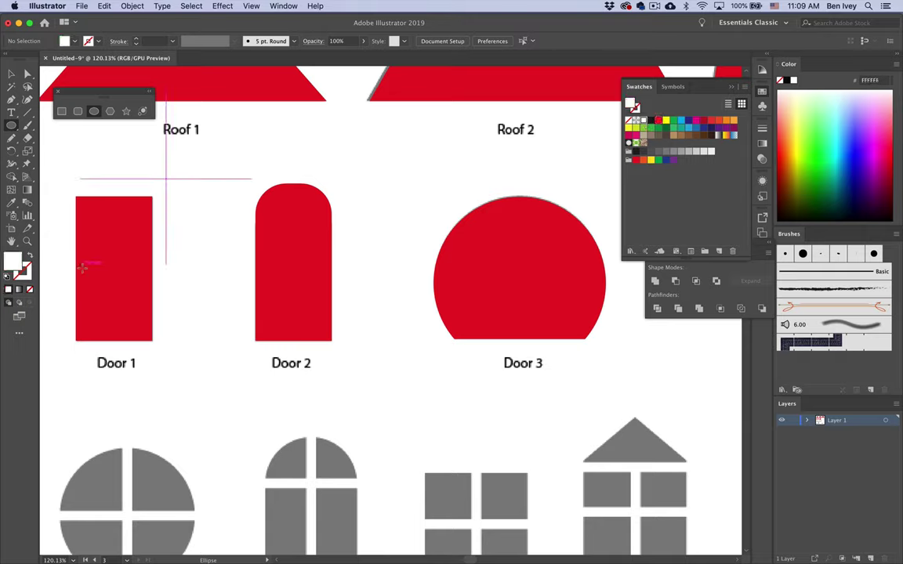
{"action": "left_click_drag", "start_coordinate": [81, 267], "coordinate": [91, 274]}
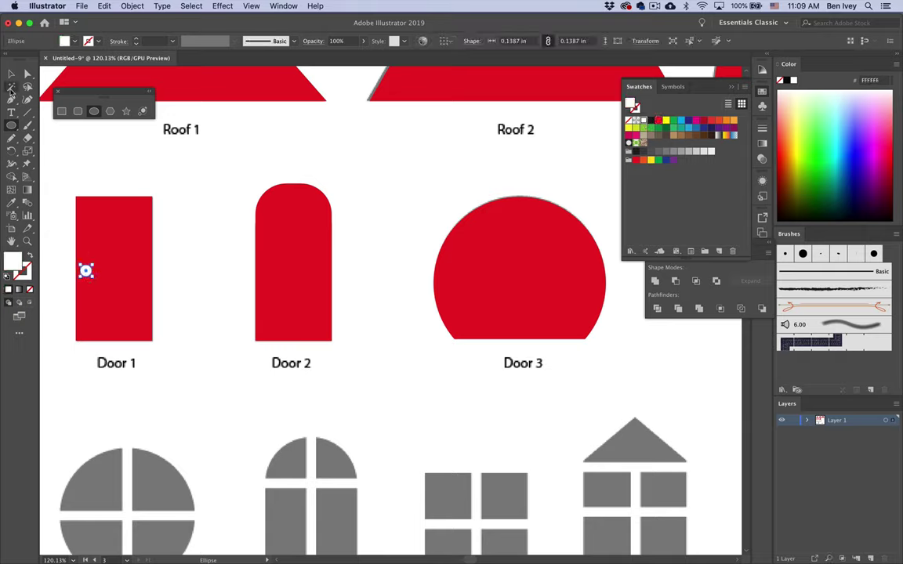
{"action": "left_click", "coordinate": [11, 73]}
{"action": "left_click", "coordinate": [66, 180]}
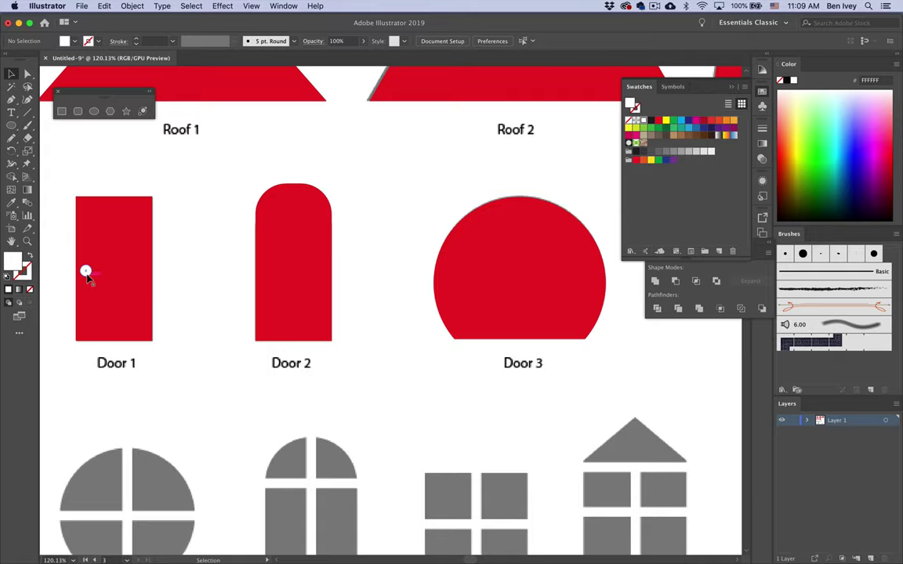
Step: Duplicate the white doorknob horizontally from Door 1 onto the left side of Door 2, and from there onto Door 3
{"action": "scroll", "coordinate": [86, 272], "scroll_direction": "up", "scroll_amount": 5}
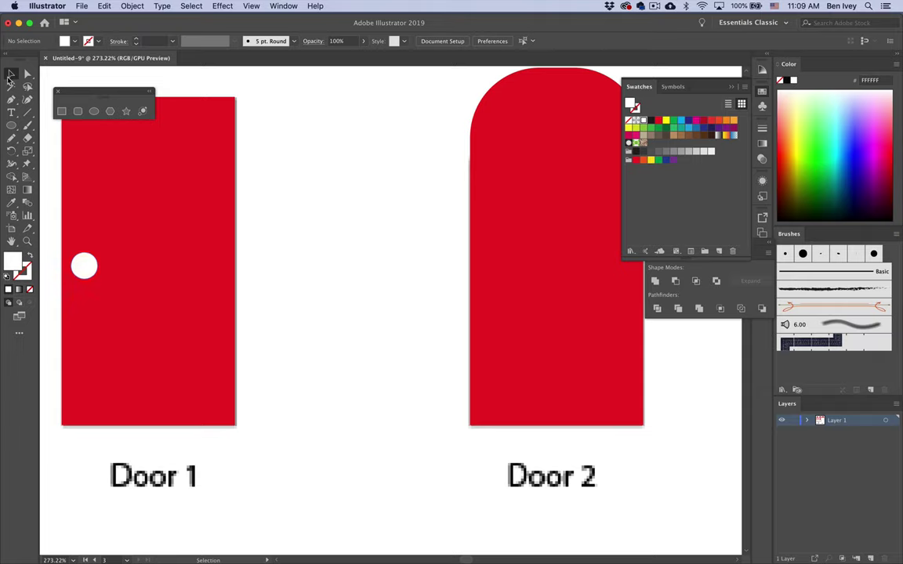
{"action": "left_click_drag", "start_coordinate": [91, 276], "coordinate": [503, 274]}
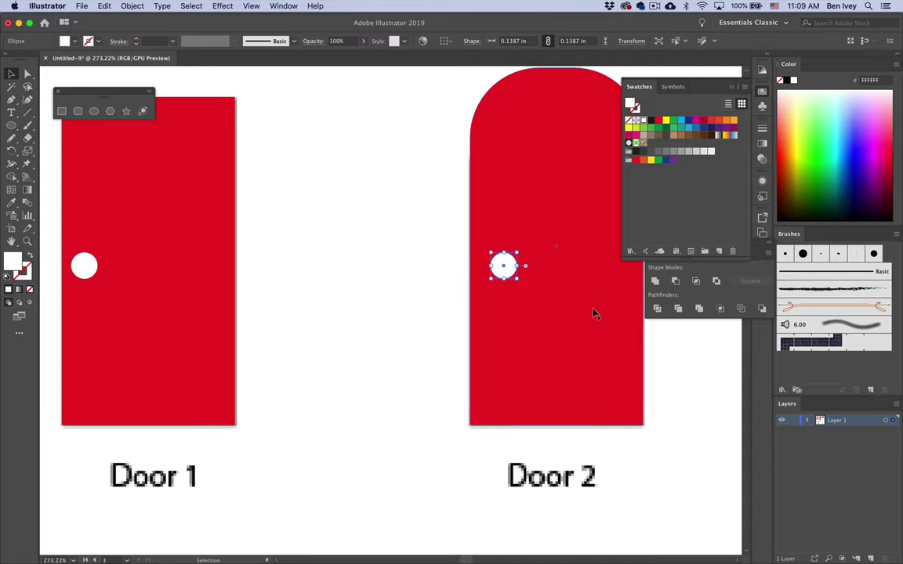
{"action": "scroll", "coordinate": [593, 313], "scroll_direction": "right", "scroll_amount": 10}
{"action": "scroll", "coordinate": [593, 314], "scroll_direction": "down", "scroll_amount": 2}
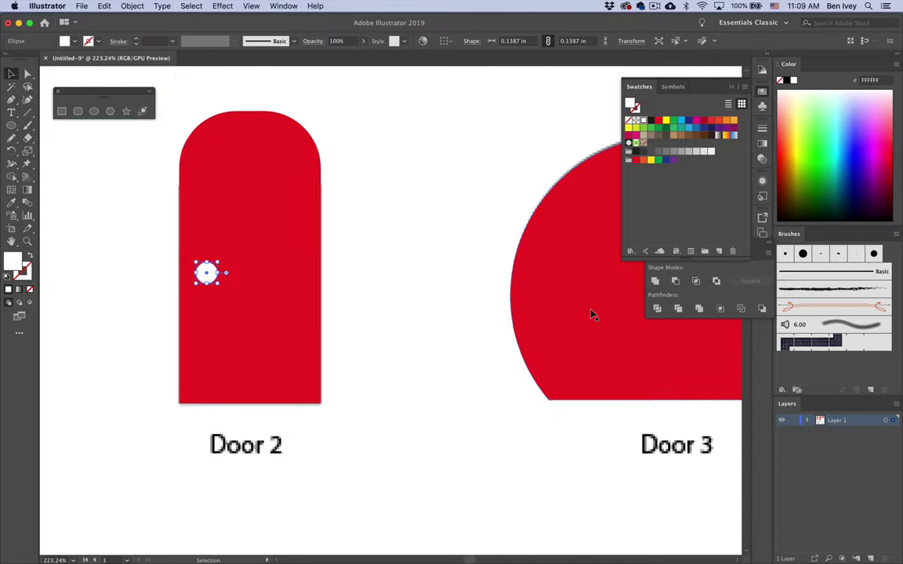
{"action": "scroll", "coordinate": [593, 314], "scroll_direction": "right", "scroll_amount": 3}
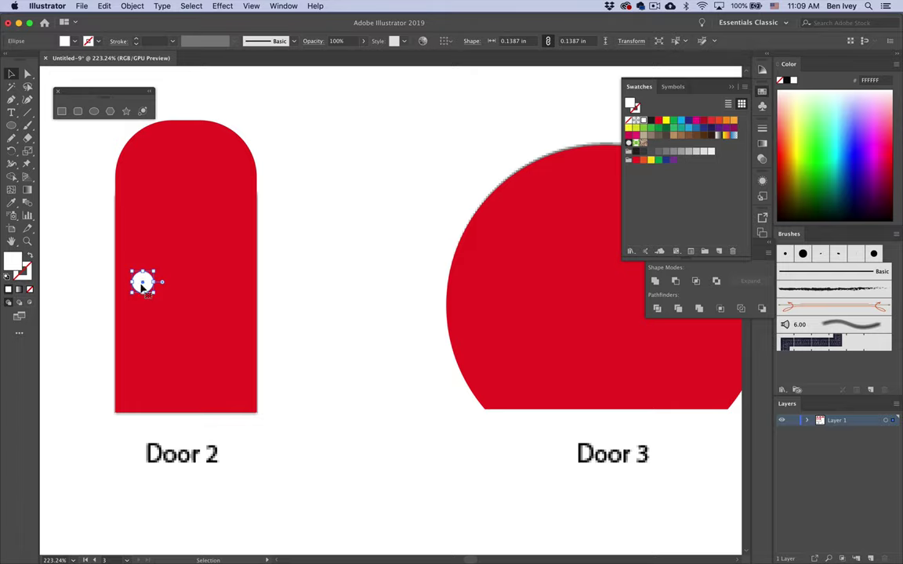
{"action": "left_click_drag", "start_coordinate": [142, 287], "coordinate": [502, 280]}
{"action": "left_click", "coordinate": [391, 306]}
{"action": "scroll", "coordinate": [391, 306], "scroll_direction": "down", "scroll_amount": 5}
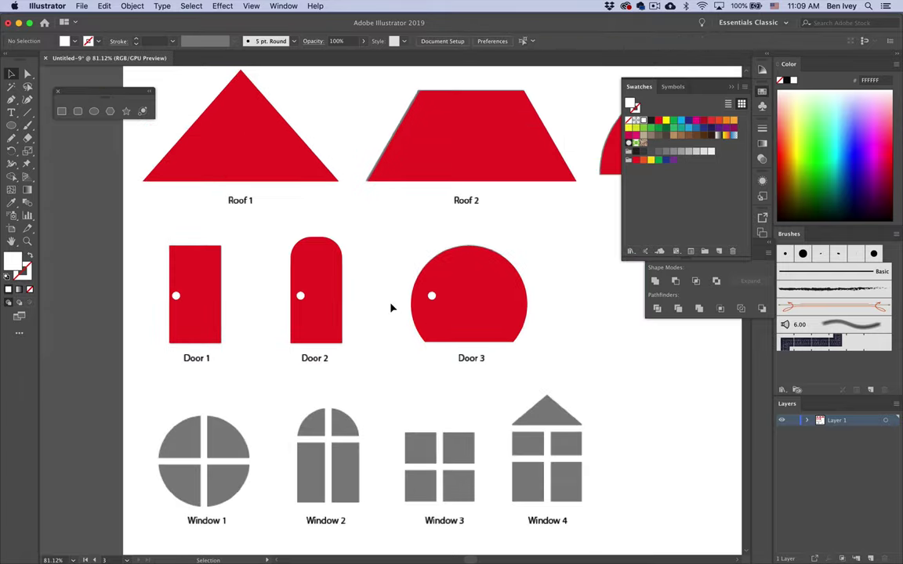
Step: Draw a perfect circle about 1.64 in across with a red fill, covering the round Window 1 reference
{"action": "scroll", "coordinate": [392, 308], "scroll_direction": "down", "scroll_amount": 2}
{"action": "scroll", "coordinate": [392, 308], "scroll_direction": "left", "scroll_amount": 1}
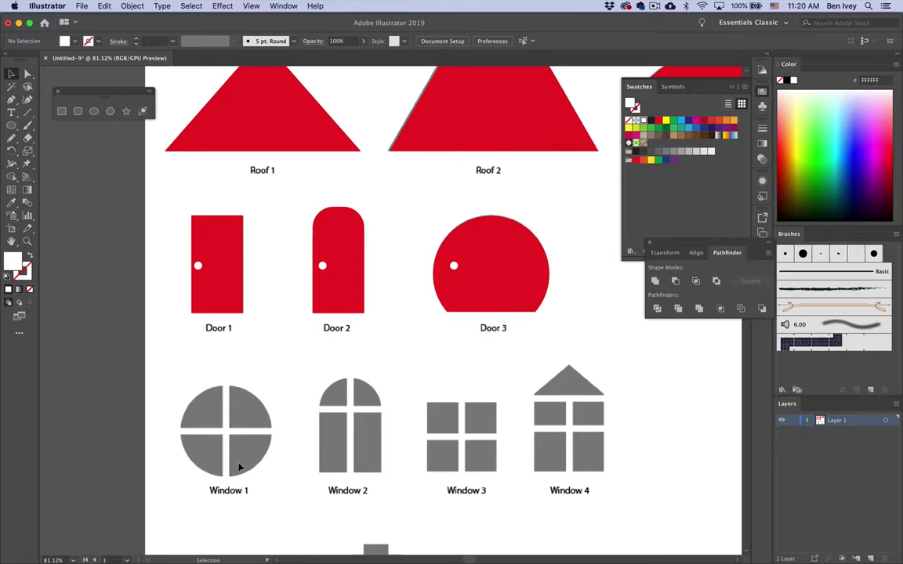
{"action": "scroll", "coordinate": [239, 463], "scroll_direction": "down", "scroll_amount": 5}
{"action": "scroll", "coordinate": [238, 463], "scroll_direction": "up", "scroll_amount": 3}
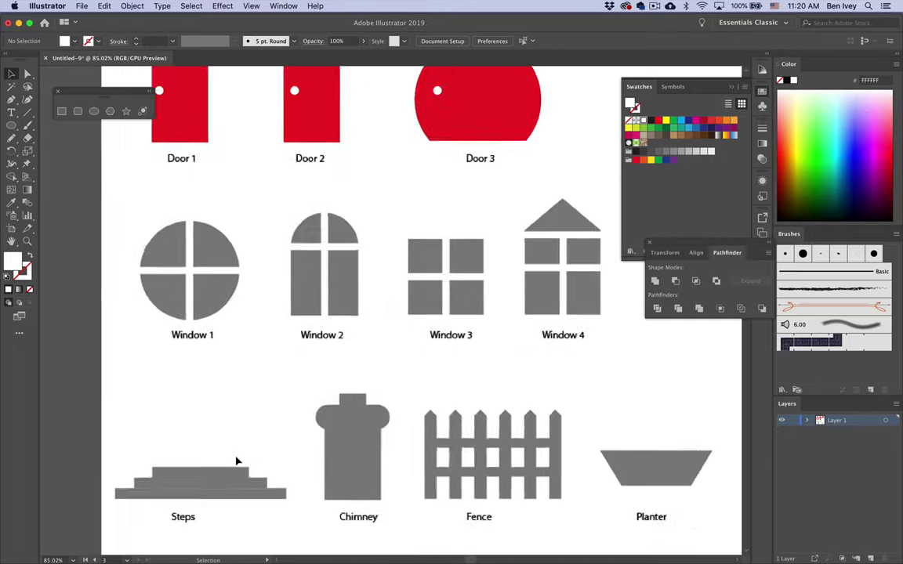
{"action": "scroll", "coordinate": [238, 461], "scroll_direction": "up", "scroll_amount": 3}
{"action": "scroll", "coordinate": [236, 458], "scroll_direction": "up", "scroll_amount": 2}
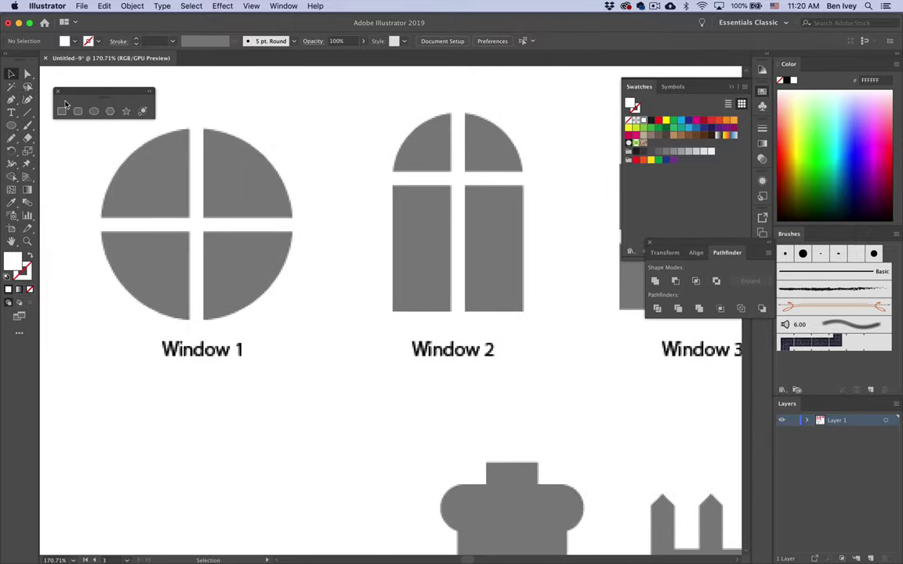
{"action": "left_click", "coordinate": [94, 110]}
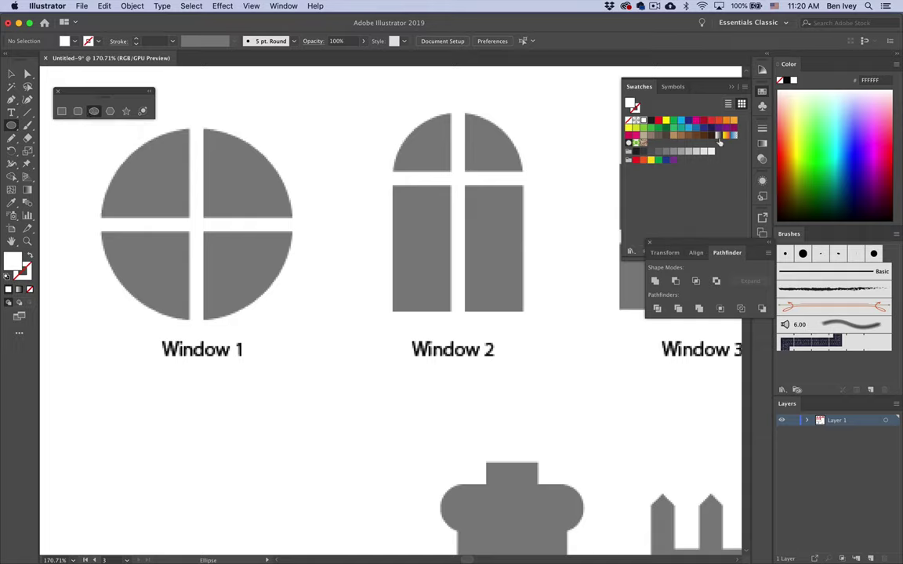
{"action": "left_click", "coordinate": [659, 121]}
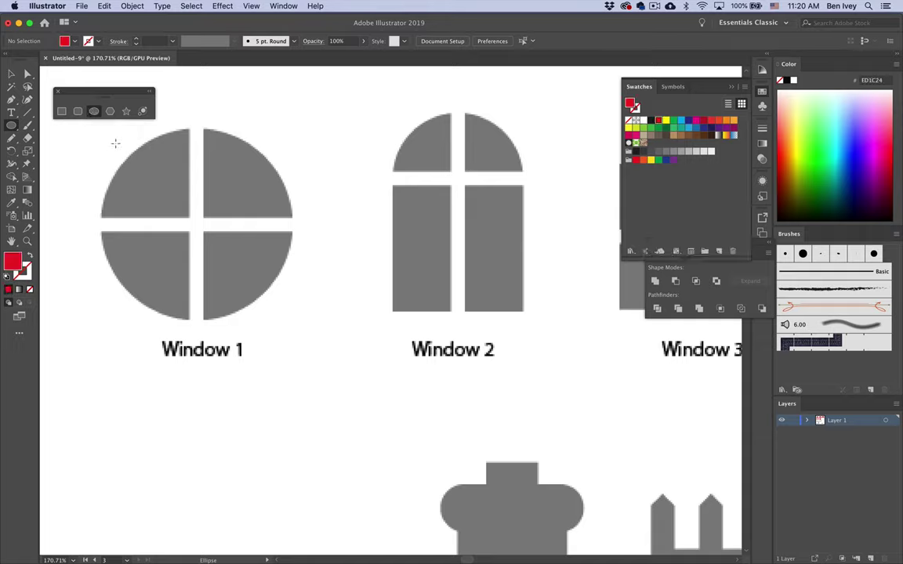
{"action": "left_click_drag", "start_coordinate": [86, 148], "coordinate": [256, 322]}
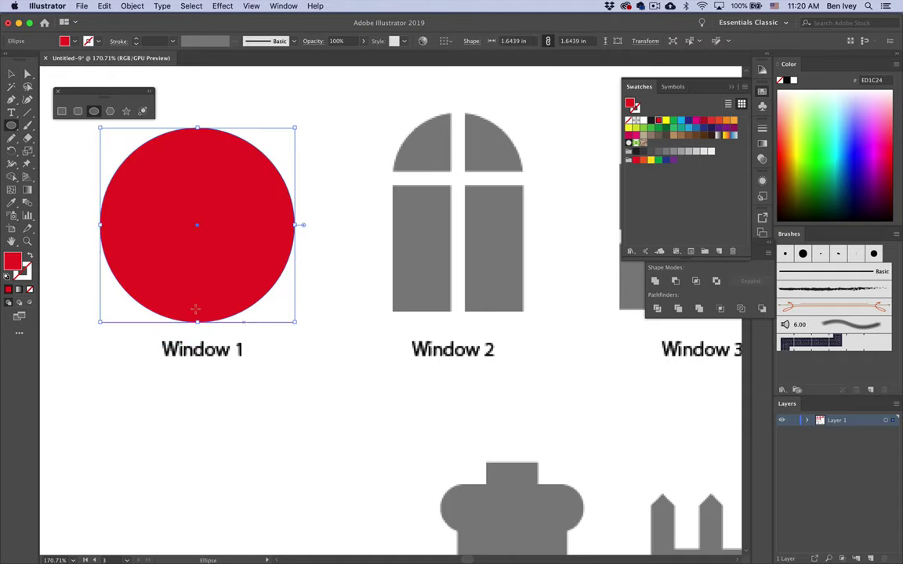
Step: Move the red circle horizontally off the Window 1 reference toward Window 2, and deselect it
{"action": "left_click", "coordinate": [11, 75]}
{"action": "left_click", "coordinate": [537, 187]}
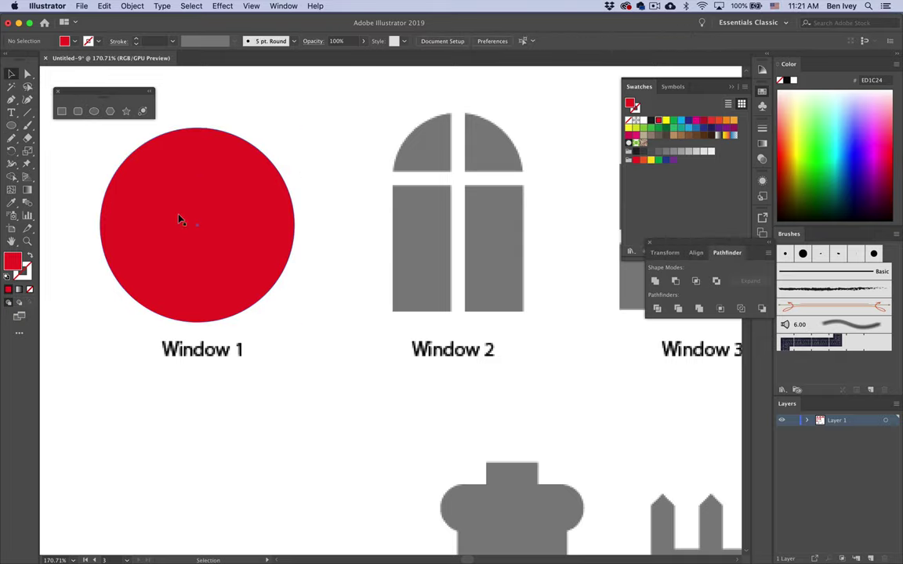
{"action": "left_click_drag", "start_coordinate": [185, 221], "coordinate": [394, 221]}
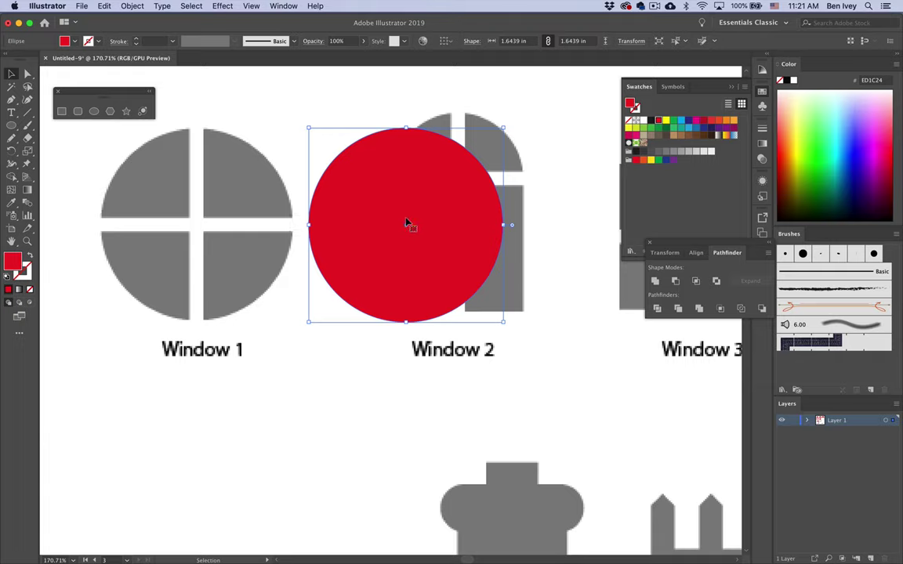
{"action": "left_click", "coordinate": [196, 185]}
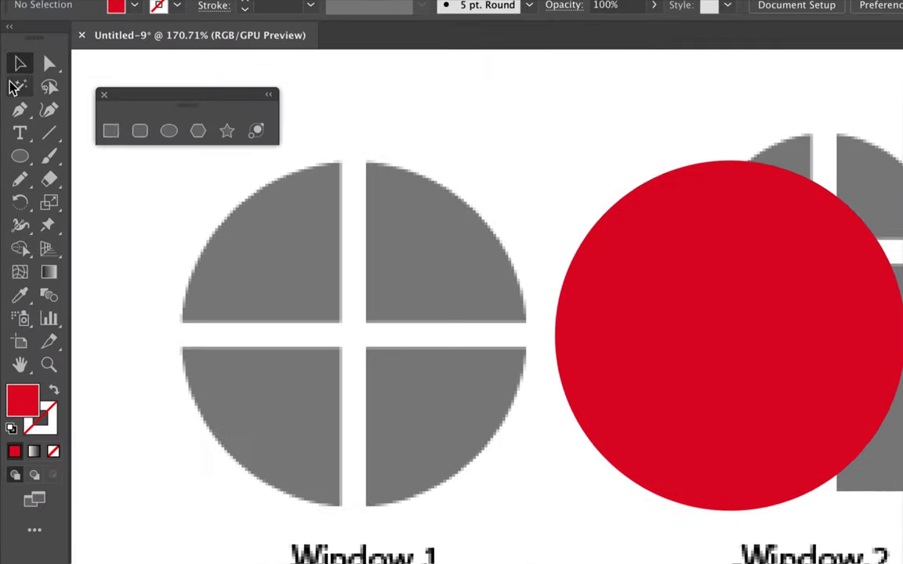
Step: Draw a black vertical bar about 0.13 in wide and 1.82 in tall over Window 1's vertical gap, extending past the circle
{"action": "left_click", "coordinate": [110, 130]}
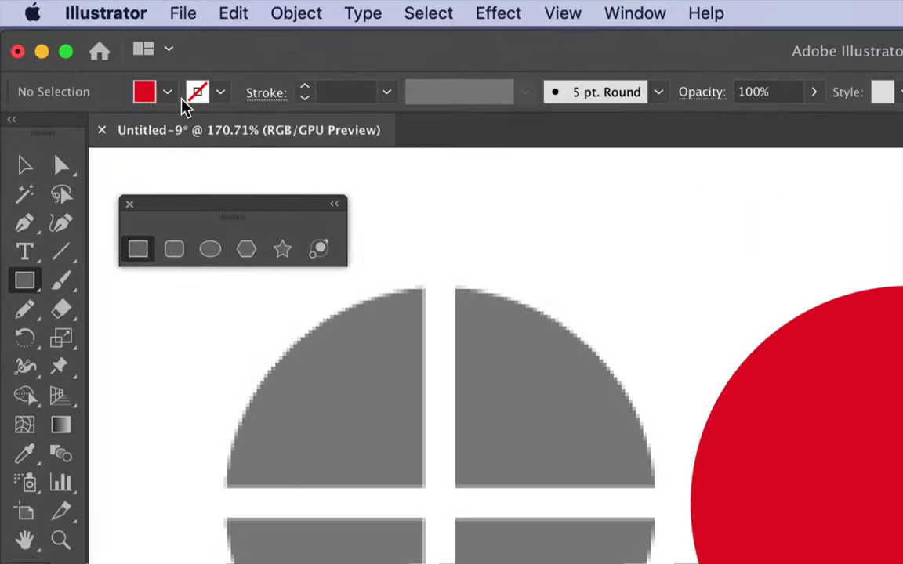
{"action": "left_click", "coordinate": [167, 93]}
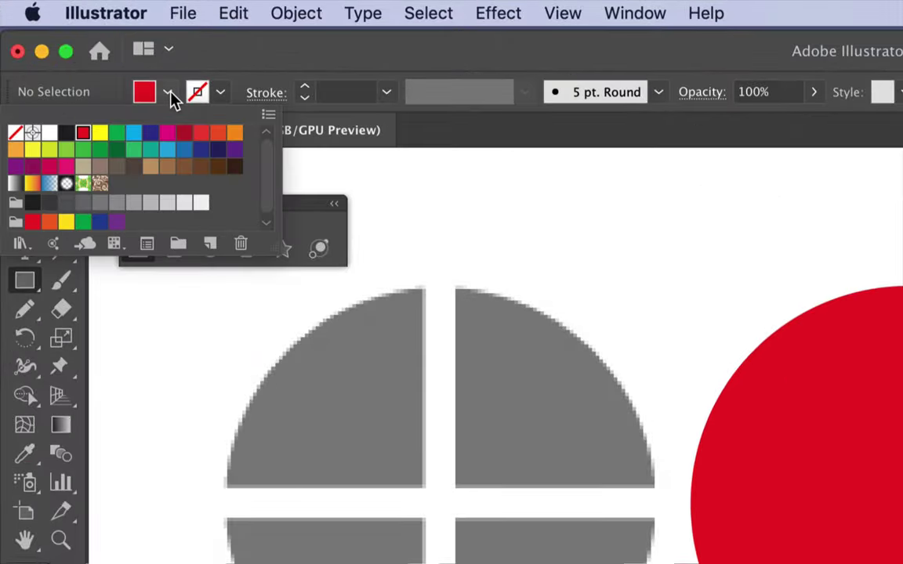
{"action": "left_click", "coordinate": [65, 135]}
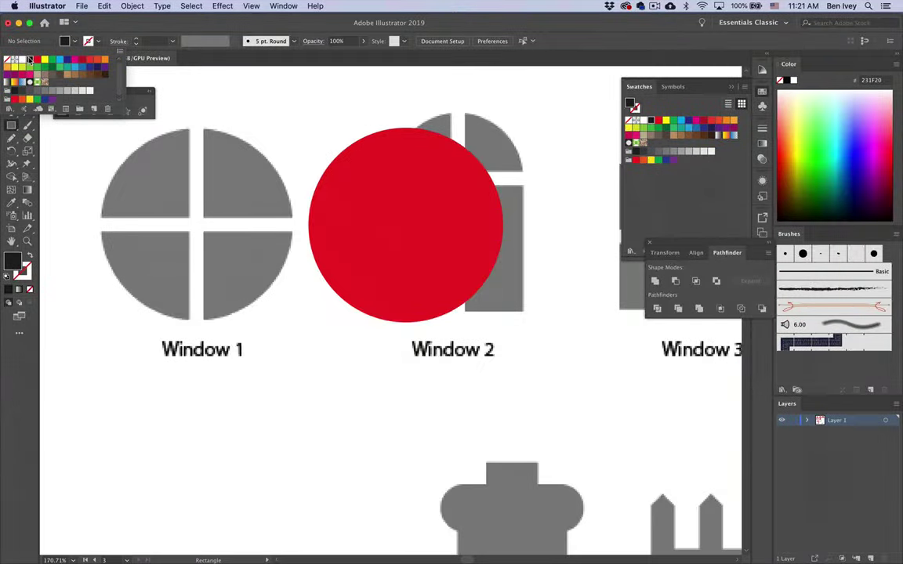
{"action": "left_click", "coordinate": [267, 384]}
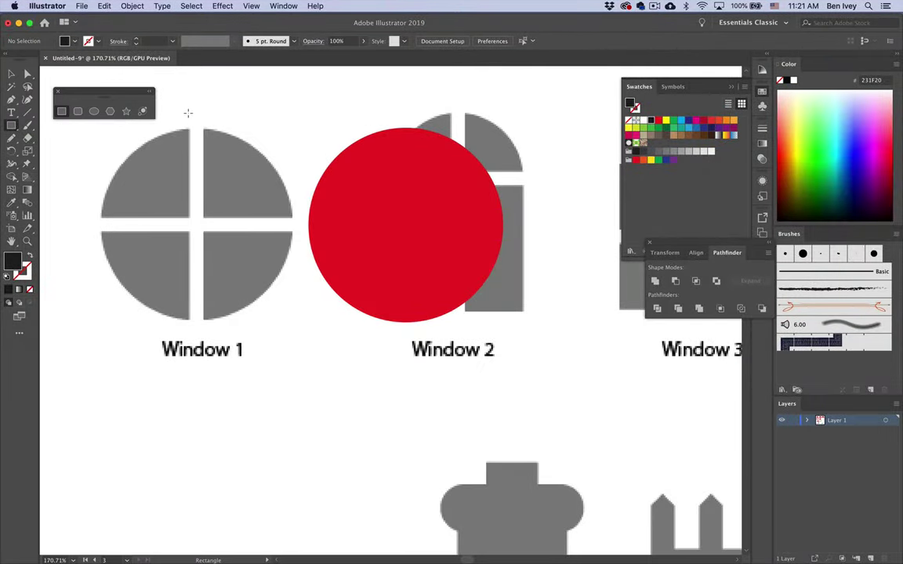
{"action": "left_click_drag", "start_coordinate": [188, 112], "coordinate": [203, 327]}
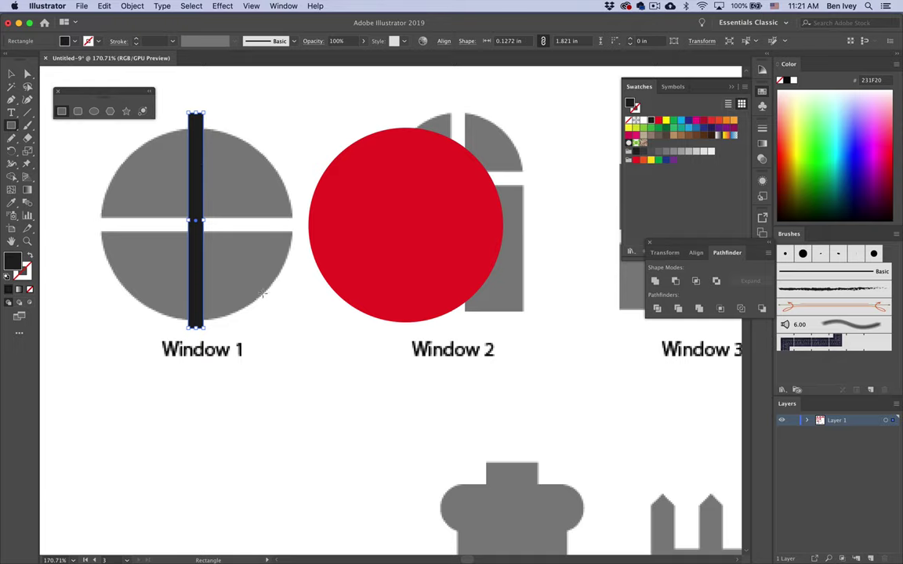
{"action": "key", "text": "v"}
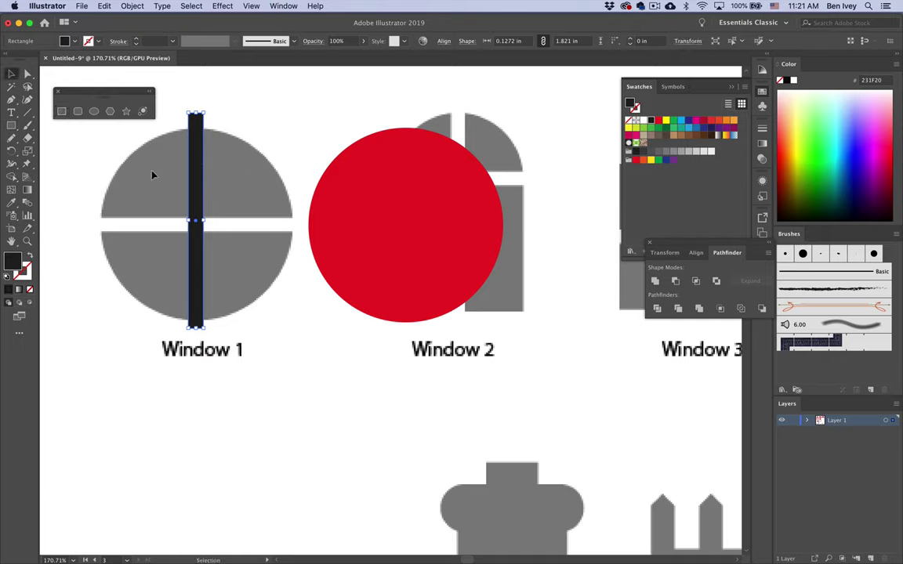
Step: Copy the black vertical bar and paste the duplicate in place over the original
{"action": "left_click", "coordinate": [101, 6]}
{"action": "left_click", "coordinate": [112, 56]}
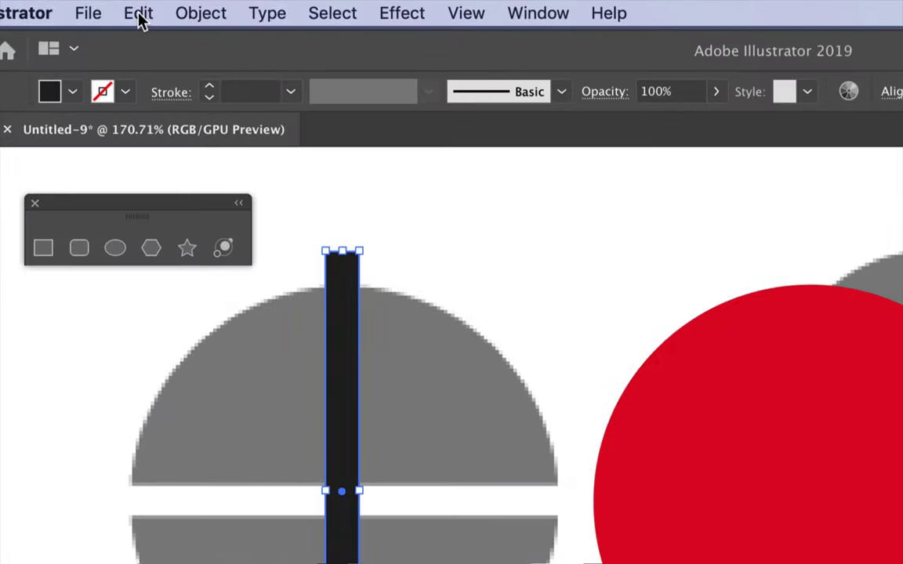
{"action": "left_click", "coordinate": [104, 5]}
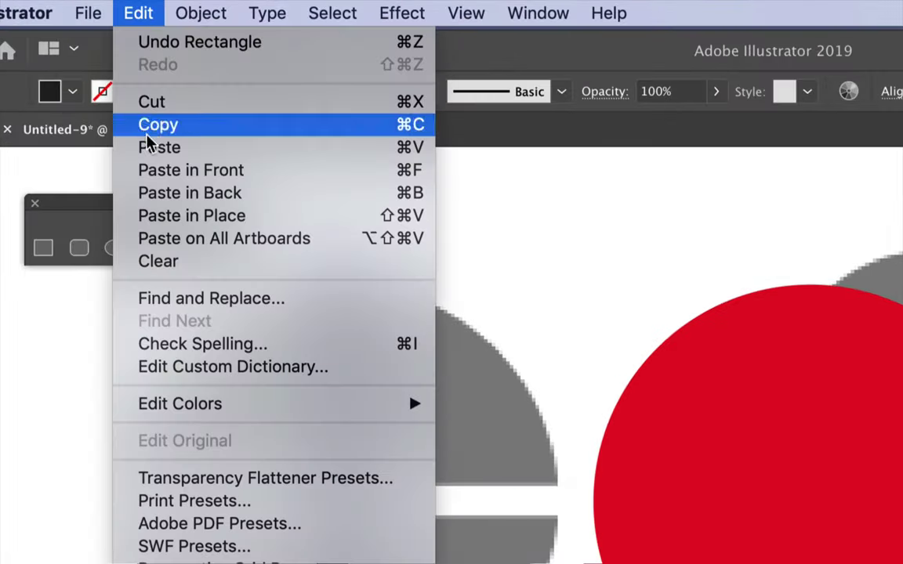
{"action": "left_click", "coordinate": [156, 217]}
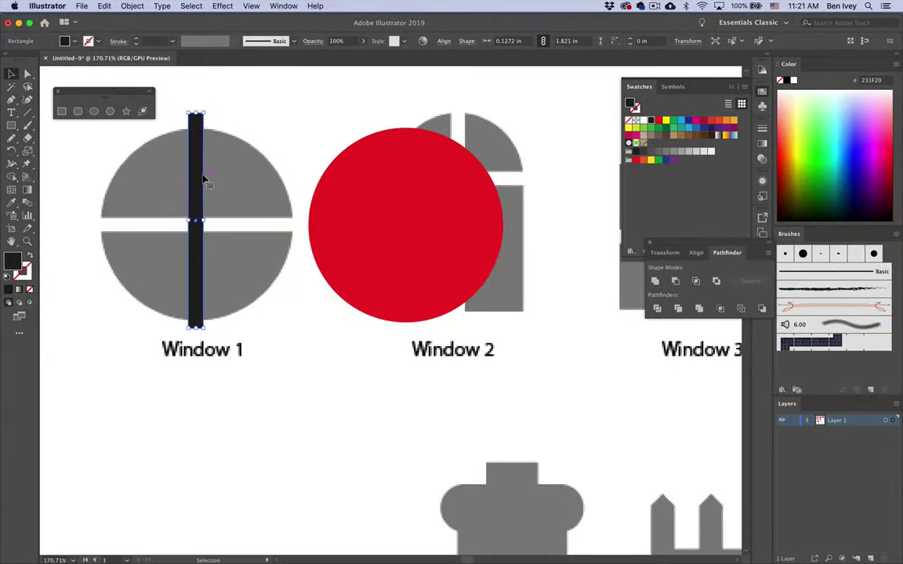
{"action": "left_click_drag", "start_coordinate": [203, 180], "coordinate": [236, 180]}
{"action": "key", "text": "super+z"}
{"action": "key", "text": "super+z"}
Step: Rotate the duplicate bar 90° to cover Window 1's horizontal gap and form a cross, and deselect it
{"action": "left_click", "coordinate": [198, 168]}
{"action": "left_click_drag", "start_coordinate": [206, 111], "coordinate": [236, 229]}
{"action": "left_click", "coordinate": [256, 278]}
{"action": "left_click", "coordinate": [244, 258]}
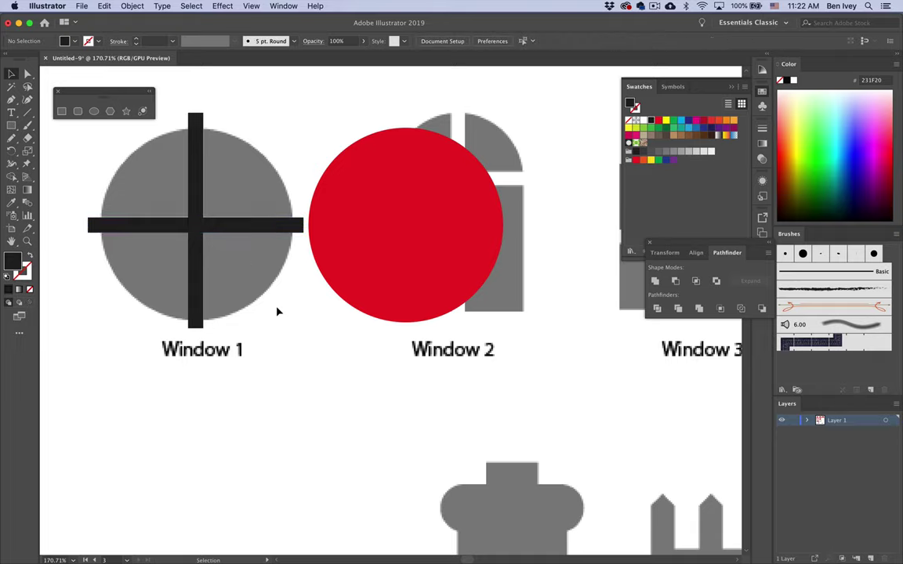
{"action": "left_click_drag", "start_coordinate": [193, 175], "coordinate": [219, 176]}
{"action": "key", "text": "ctrl+z"}
{"action": "left_click_drag", "start_coordinate": [213, 223], "coordinate": [234, 239]}
{"action": "key", "text": "ctrl+z"}
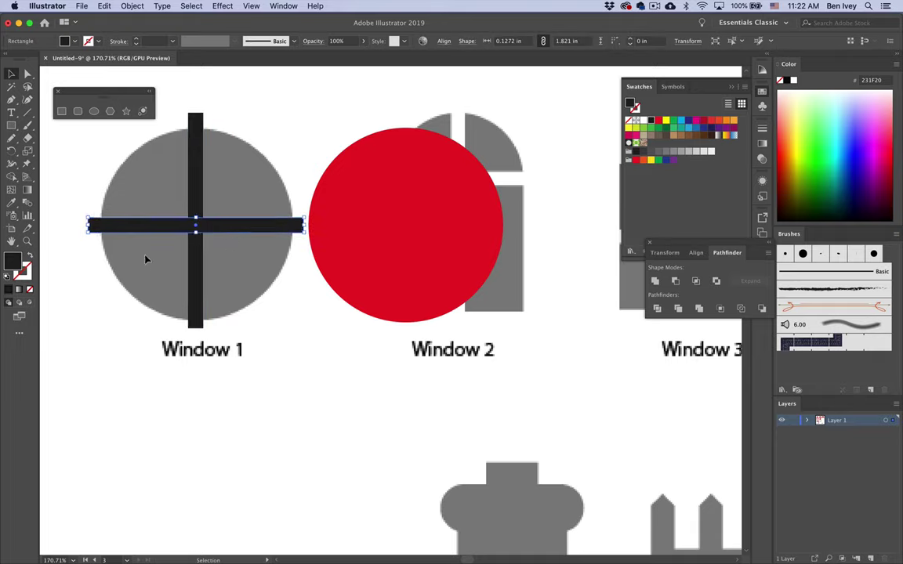
{"action": "left_click", "coordinate": [245, 282]}
Step: Move the red circle back behind the black cross, nudge it left to center it on the bars, and deselect it
{"action": "left_click_drag", "start_coordinate": [385, 293], "coordinate": [193, 293]}
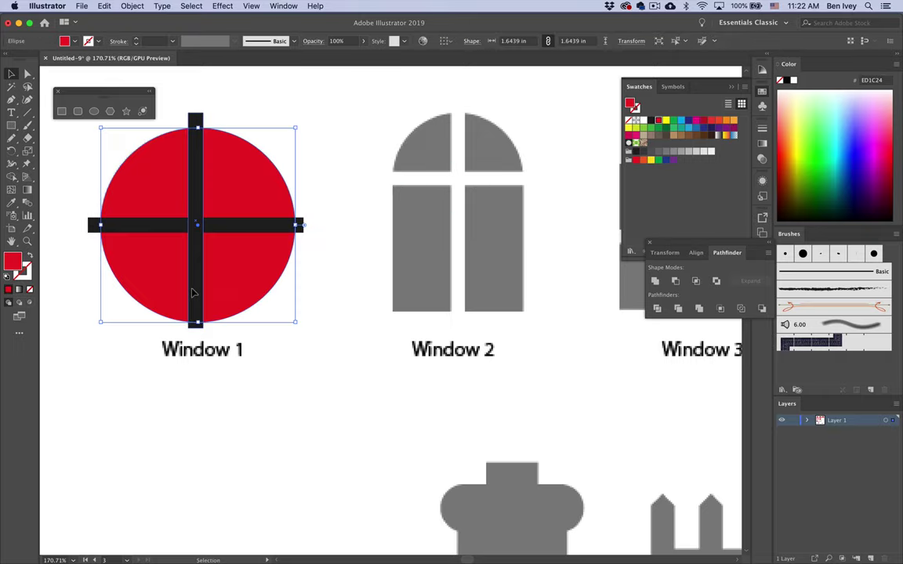
{"action": "key", "text": "Left"}
{"action": "key", "text": "Left"}
{"action": "key", "text": "Left"}
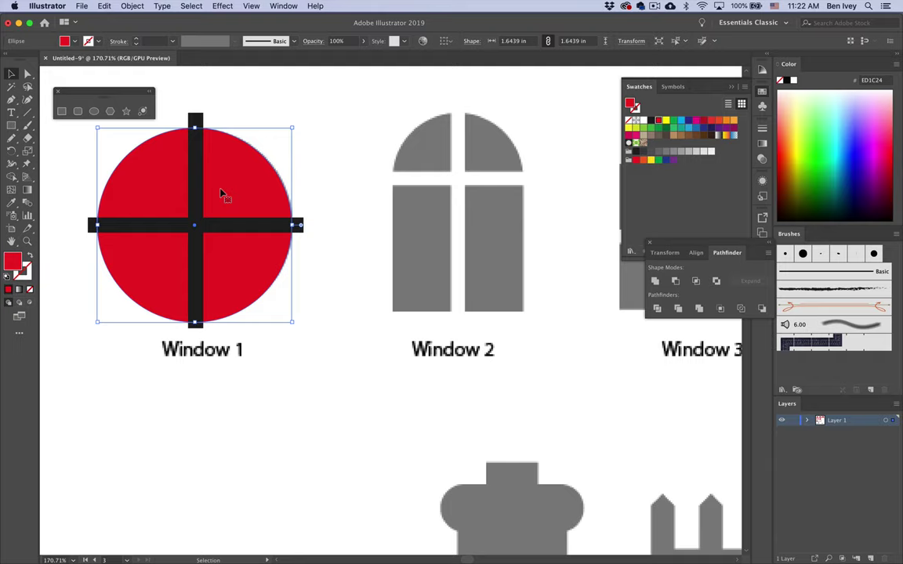
{"action": "left_click", "coordinate": [321, 220]}
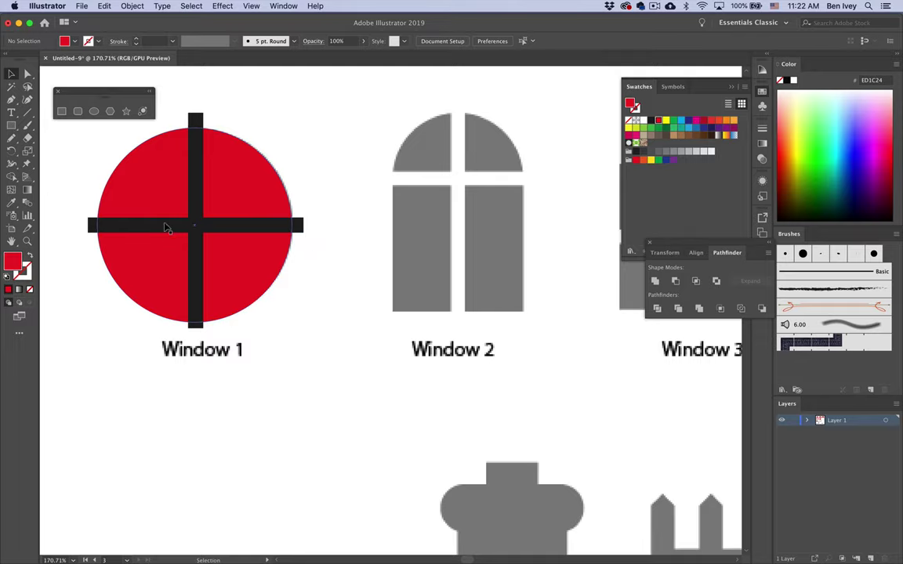
Step: Subtract both black bars from the red circle with Minus Front to form four panes, and deselect the result
{"action": "left_click_drag", "start_coordinate": [119, 169], "coordinate": [166, 218]}
{"action": "left_click_drag", "start_coordinate": [246, 288], "coordinate": [286, 313]}
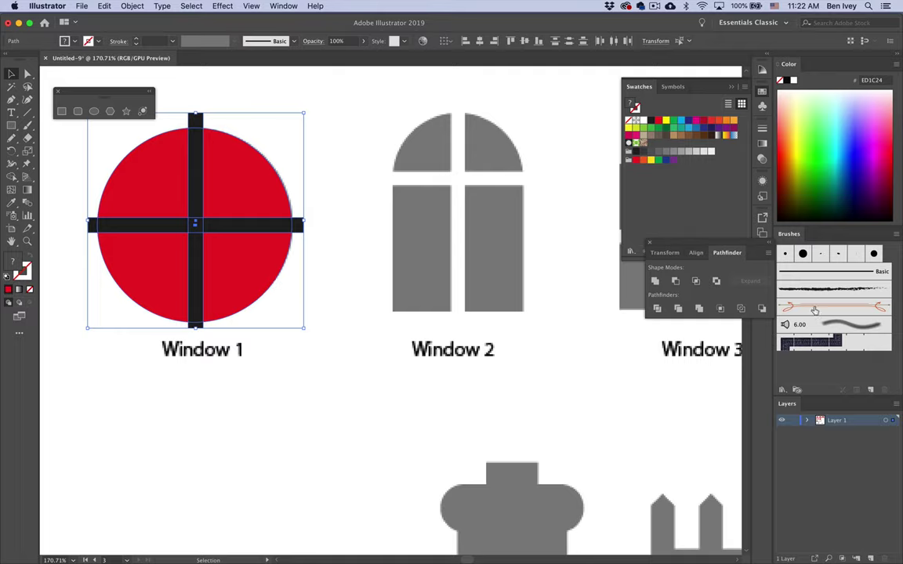
{"action": "left_click_drag", "start_coordinate": [721, 257], "coordinate": [384, 141]}
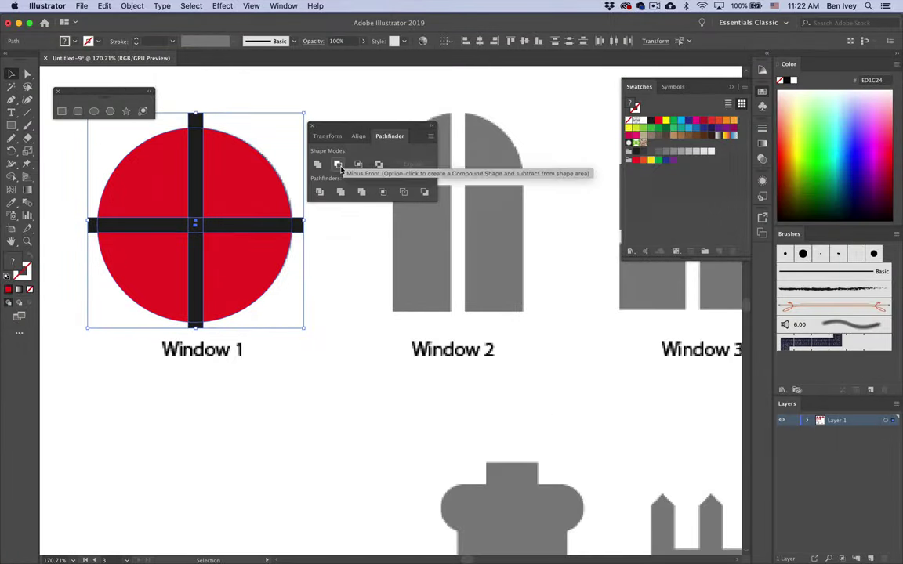
{"action": "left_click", "coordinate": [443, 145]}
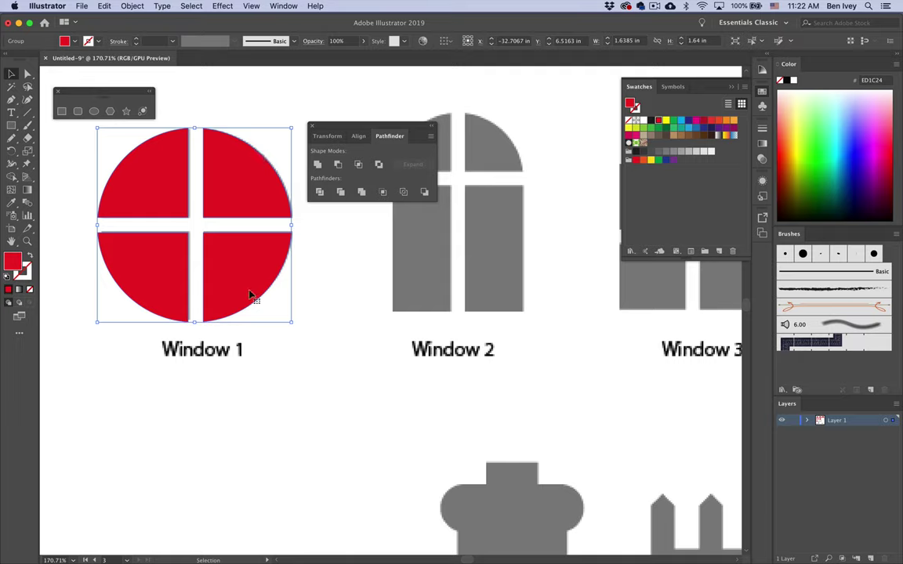
{"action": "left_click", "coordinate": [333, 345]}
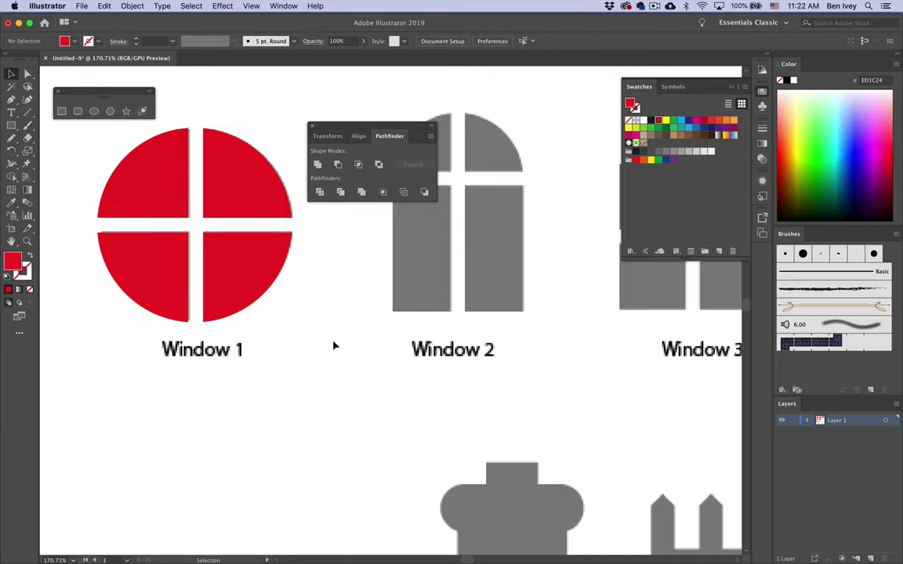
{"action": "left_click_drag", "start_coordinate": [246, 280], "coordinate": [303, 316]}
{"action": "key", "text": "super+z"}
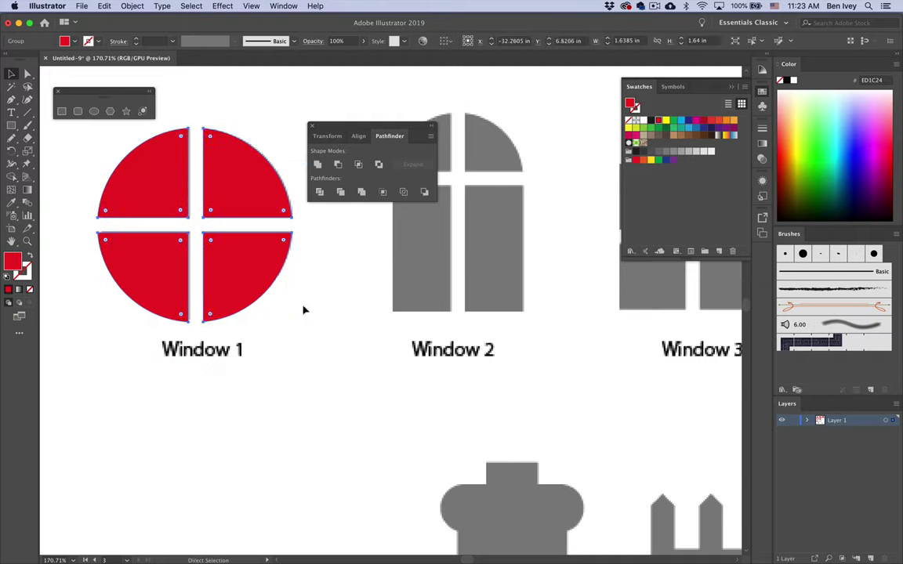
{"action": "key", "text": "v"}
{"action": "left_click", "coordinate": [360, 217]}
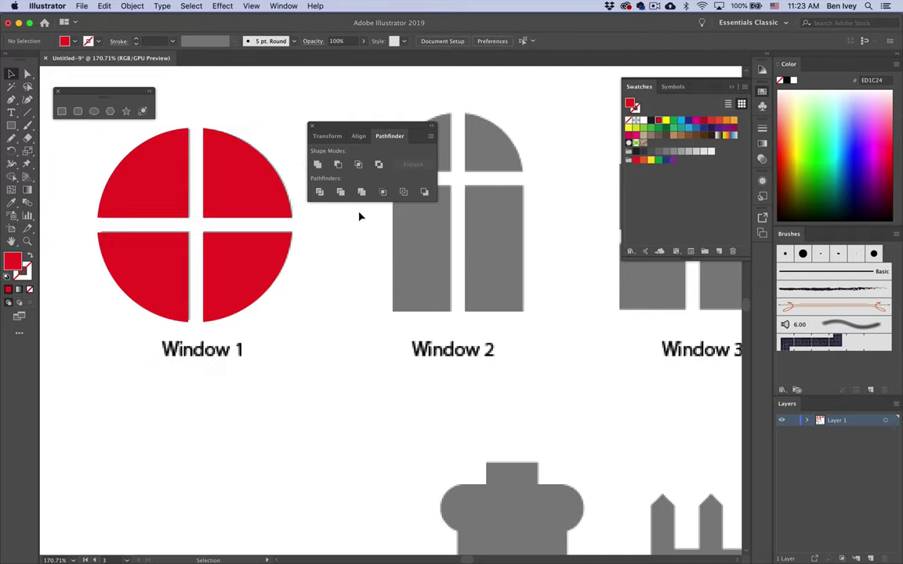
Step: Draw a red rectangle covering the Window 2 reference, starting from its lower-left corner and extending slightly above the arch
{"action": "left_click_drag", "start_coordinate": [401, 127], "coordinate": [321, 165]}
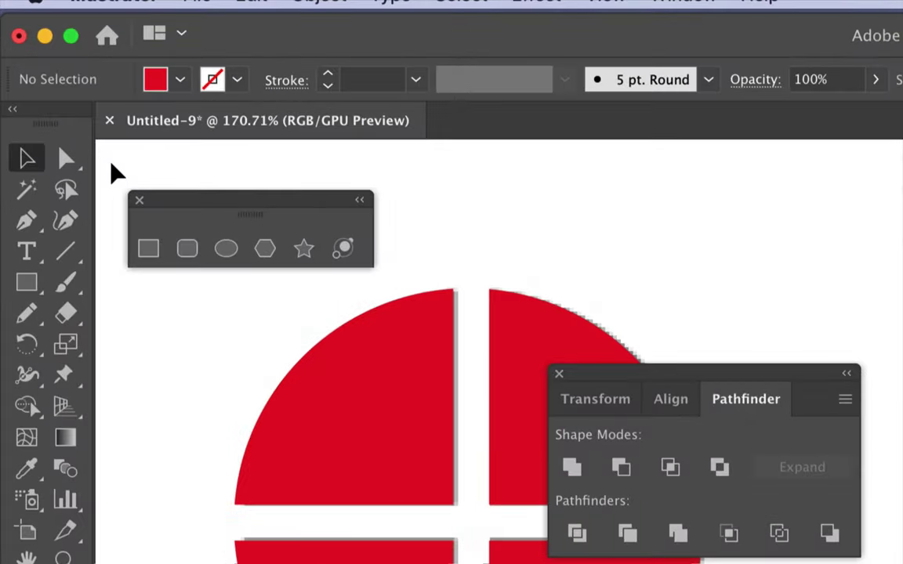
{"action": "left_click", "coordinate": [148, 249]}
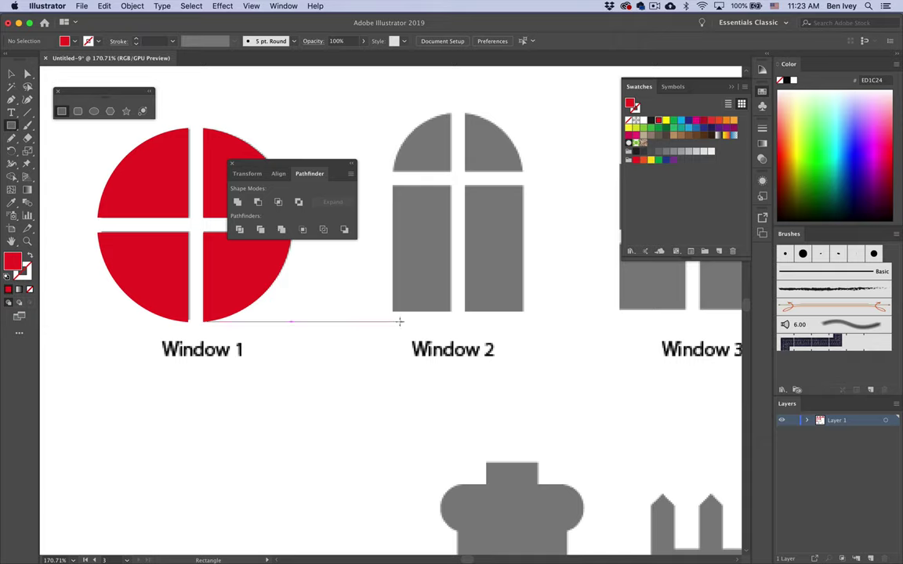
{"action": "left_click_drag", "start_coordinate": [393, 312], "coordinate": [524, 98]}
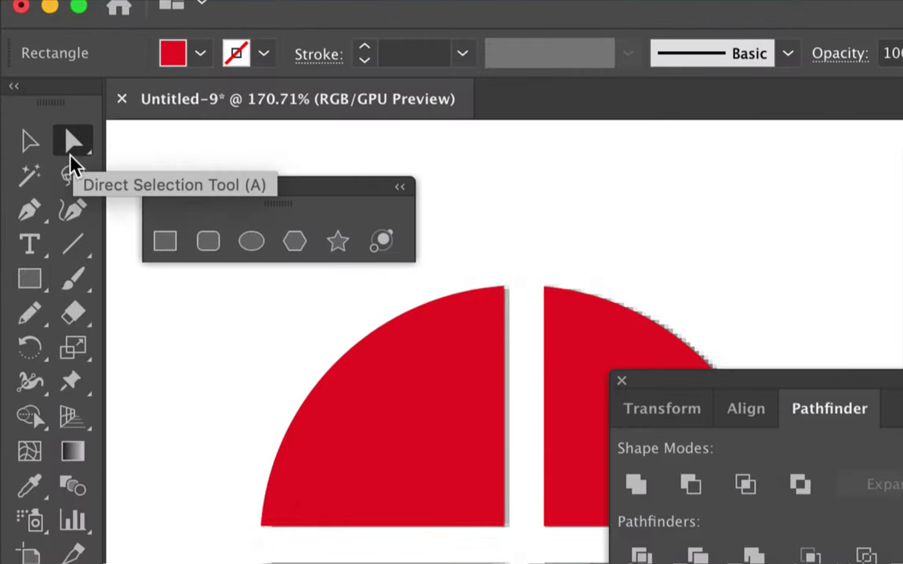
Step: Round the two upper corners of the Window 2 rectangle to a 0.55 in radius, forming a full arch, and deselect it
{"action": "left_click", "coordinate": [71, 155]}
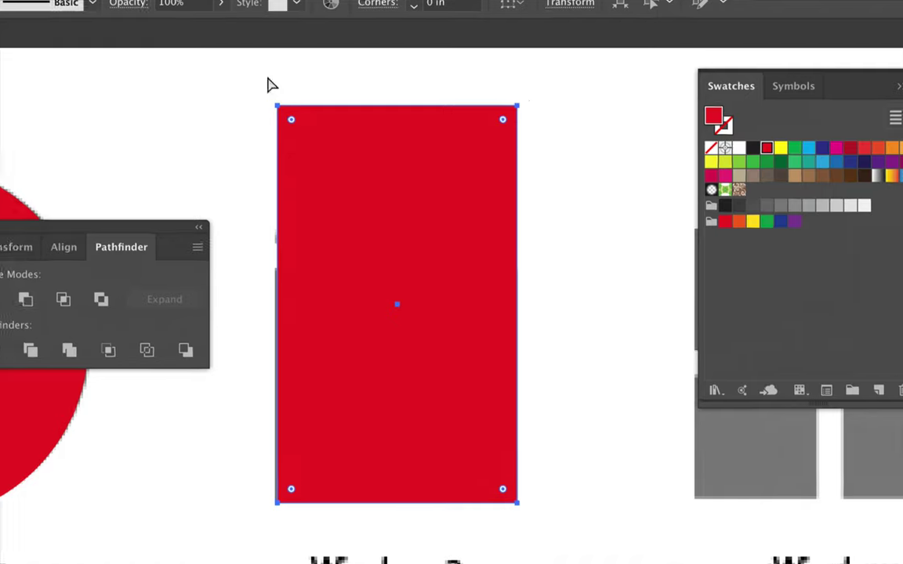
{"action": "left_click", "coordinate": [386, 86]}
{"action": "left_click_drag", "start_coordinate": [278, 101], "coordinate": [536, 155]}
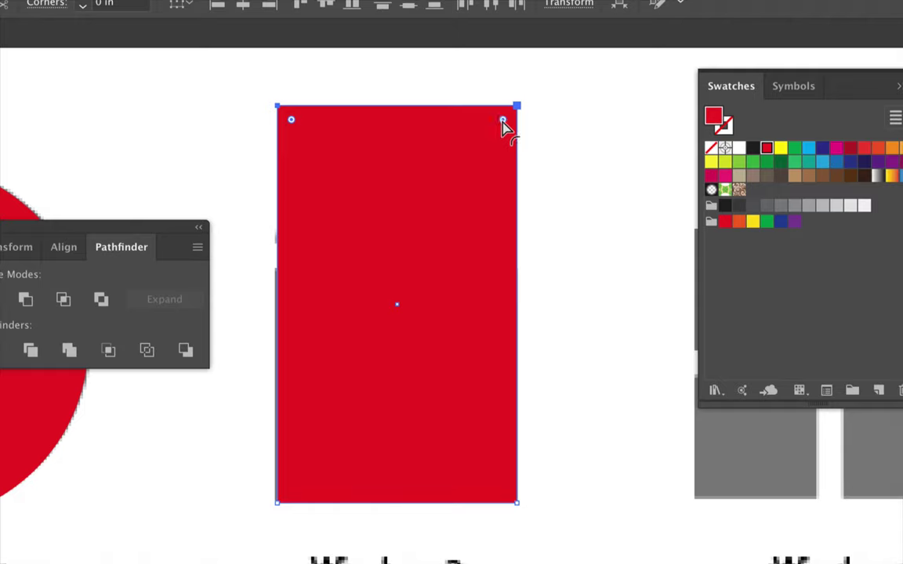
{"action": "left_click_drag", "start_coordinate": [503, 121], "coordinate": [390, 304]}
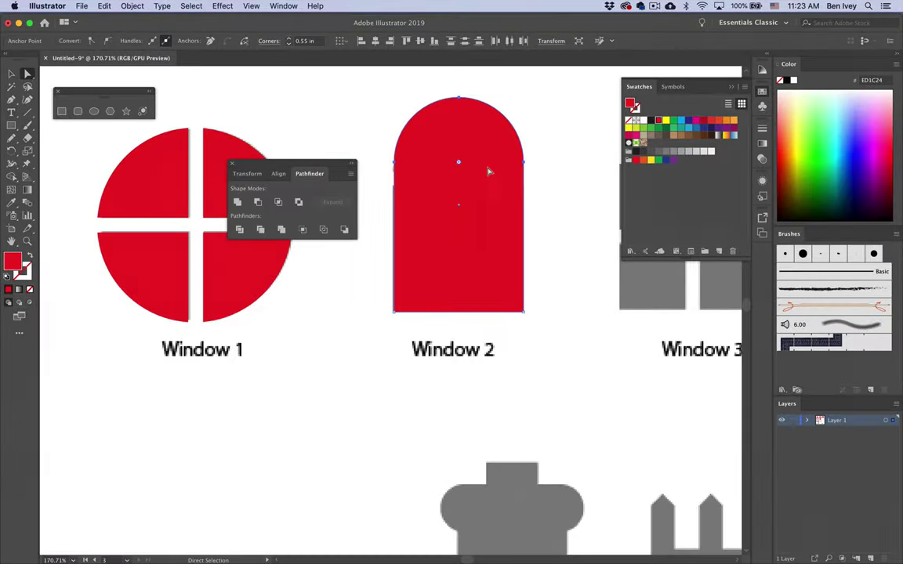
{"action": "left_click", "coordinate": [592, 285]}
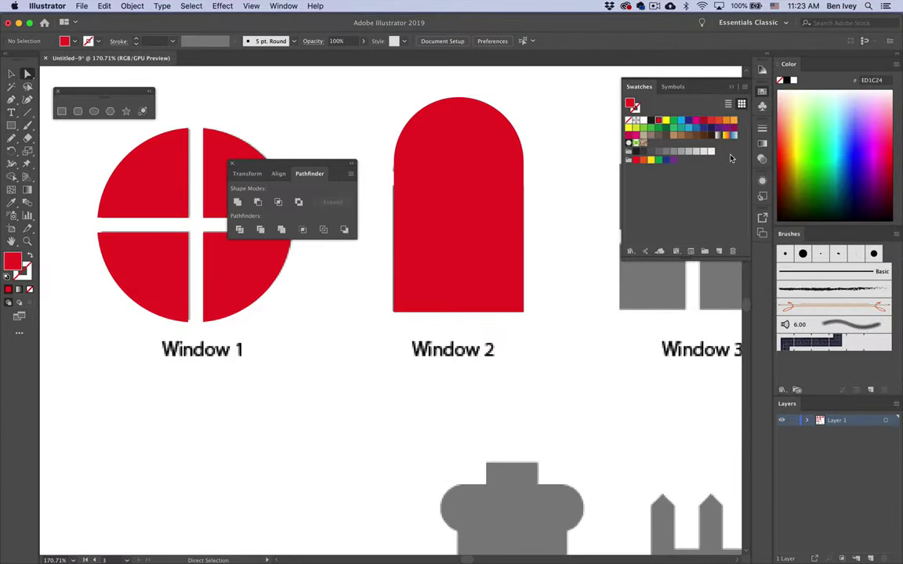
Step: Draw a black vertical bar about 0.1 in wide and 2 in tall through the middle of the Window 2 arch
{"action": "left_click", "coordinate": [638, 122]}
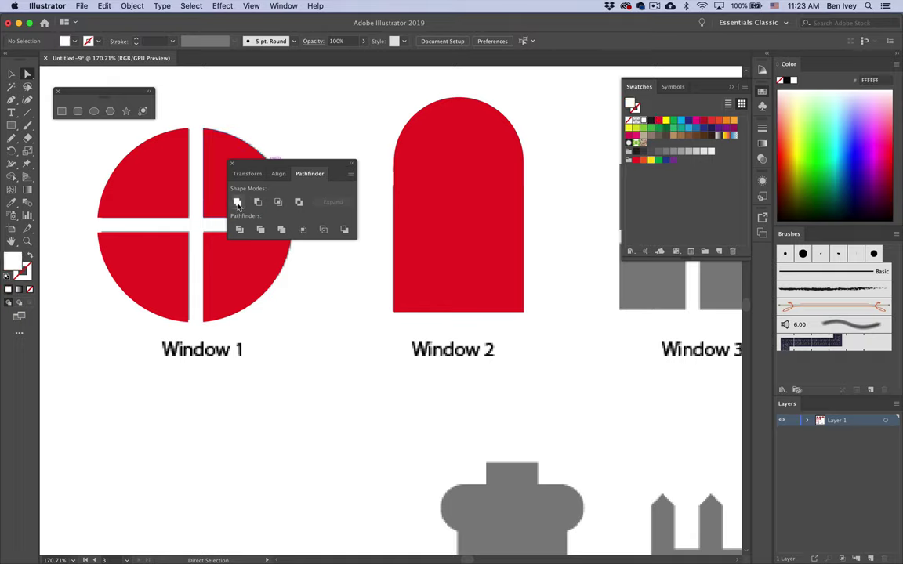
{"action": "left_click", "coordinate": [61, 110]}
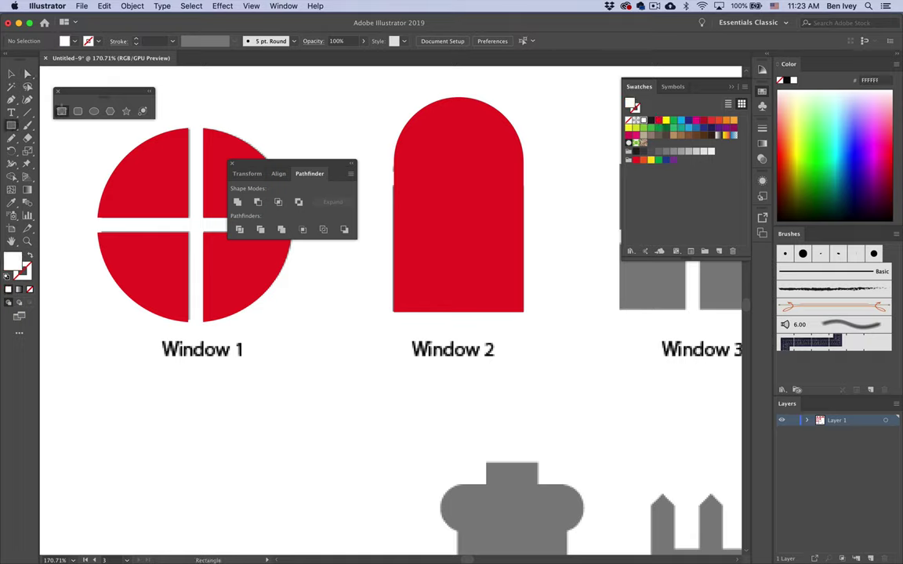
{"action": "left_click", "coordinate": [650, 119]}
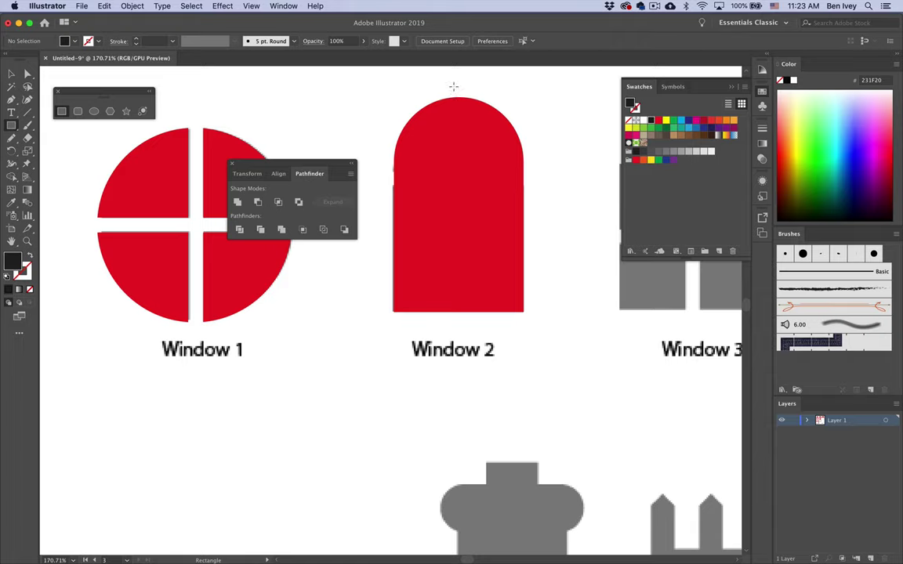
{"action": "left_click_drag", "start_coordinate": [453, 86], "coordinate": [463, 321]}
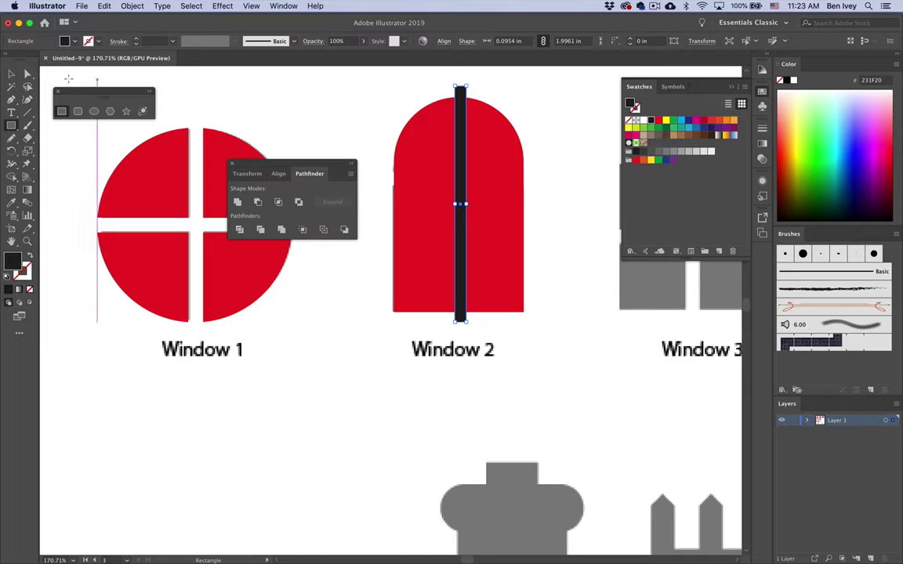
{"action": "left_click", "coordinate": [12, 73]}
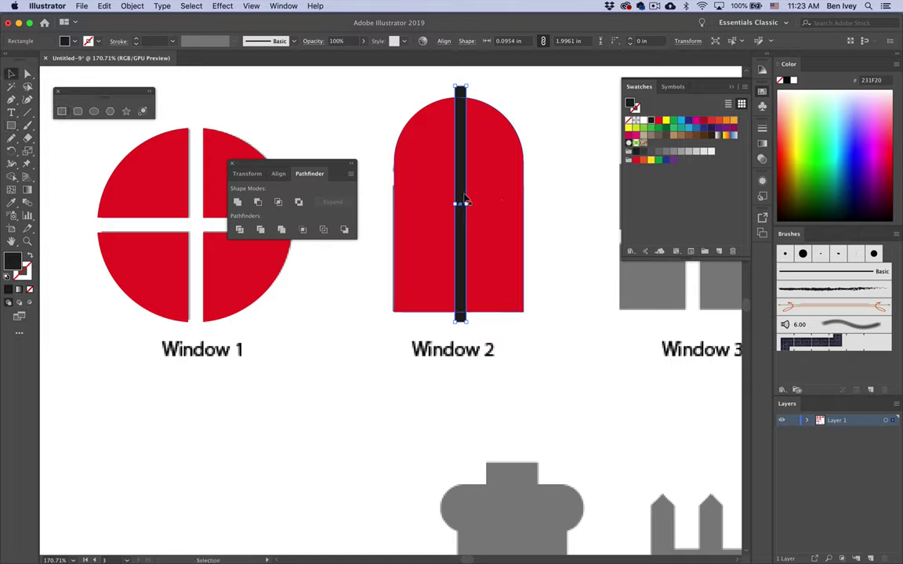
Step: Paste a copy of Window 2's vertical black bar in place and rotate it 90 degrees into a horizontal crossbar
{"action": "left_click", "coordinate": [104, 5]}
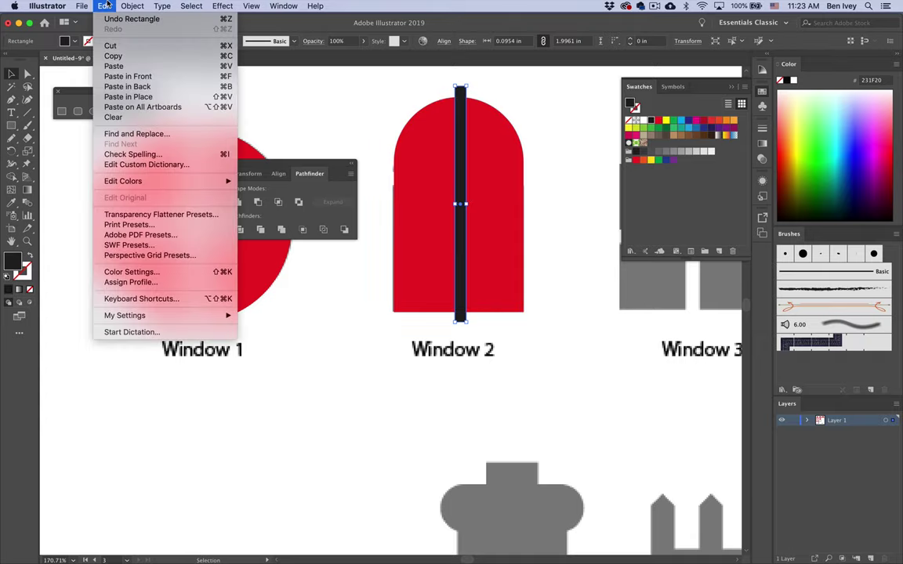
{"action": "left_click", "coordinate": [110, 55]}
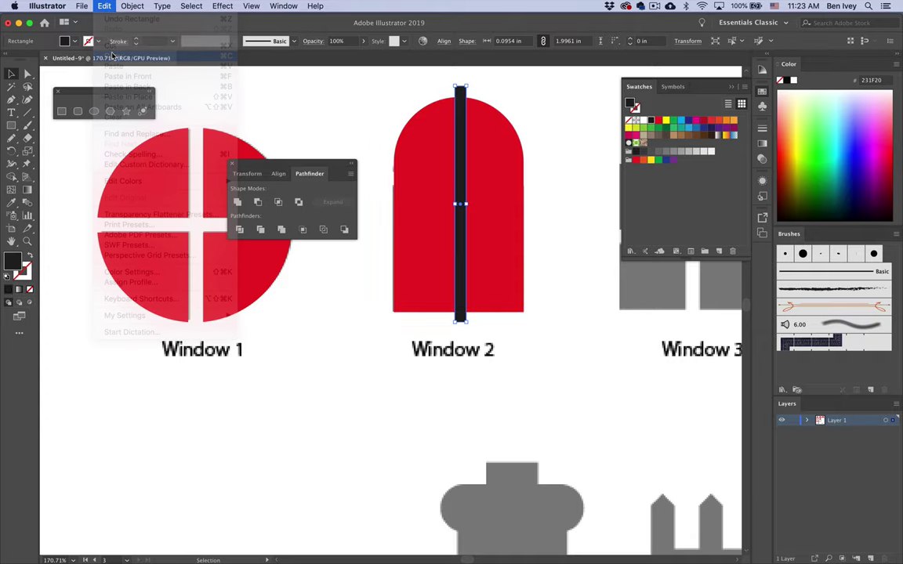
{"action": "left_click", "coordinate": [104, 6]}
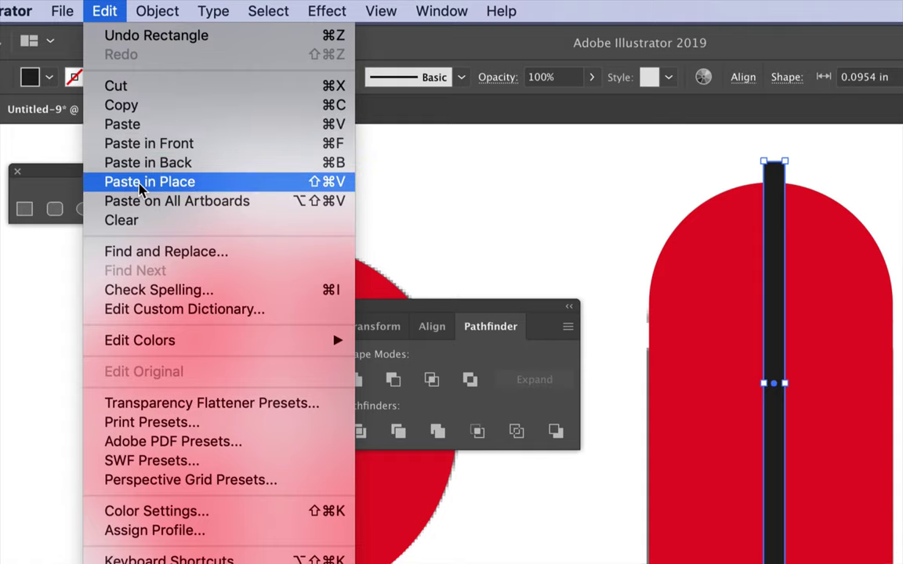
{"action": "left_click", "coordinate": [141, 186]}
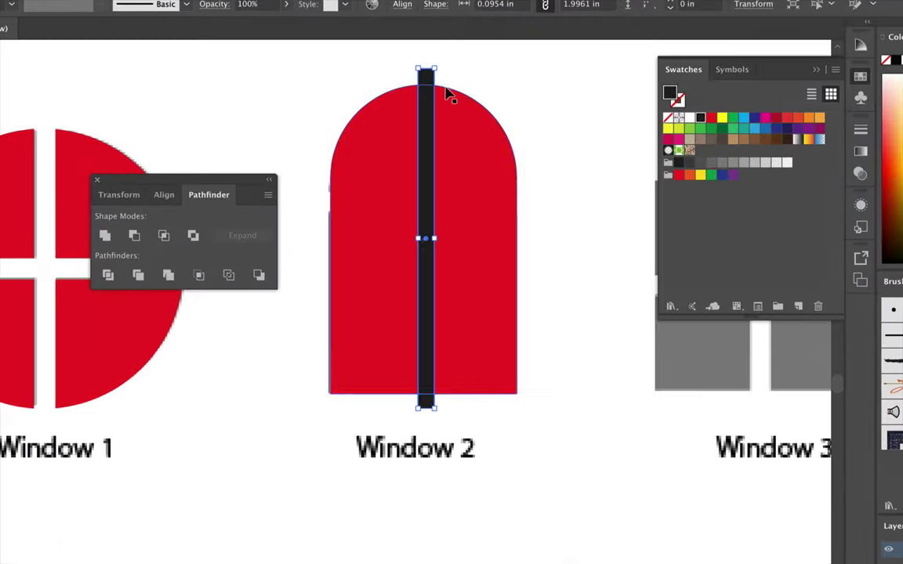
{"action": "left_click_drag", "start_coordinate": [441, 61], "coordinate": [547, 243]}
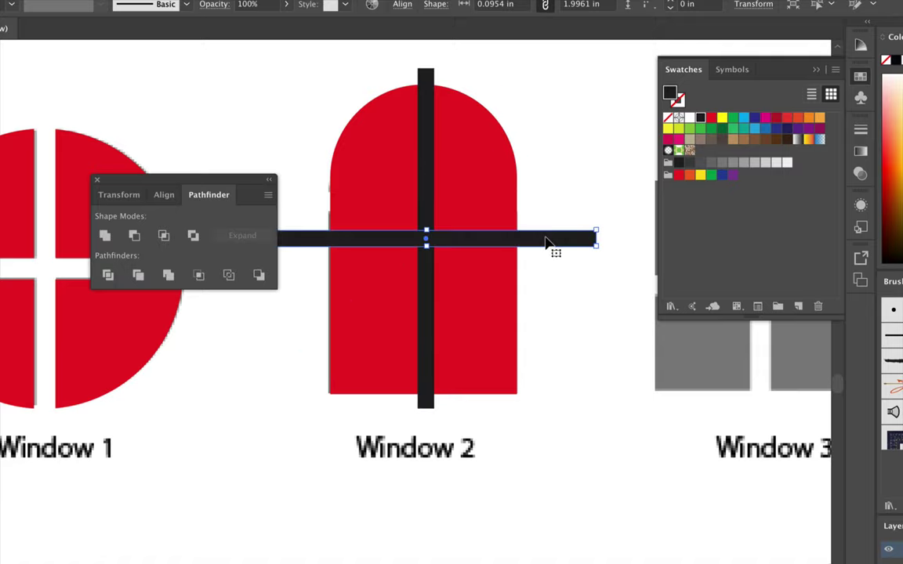
Step: Move Window 2's horizontal bar straight up to just below the start of the arch curve, and deselect it
{"action": "left_click", "coordinate": [537, 319]}
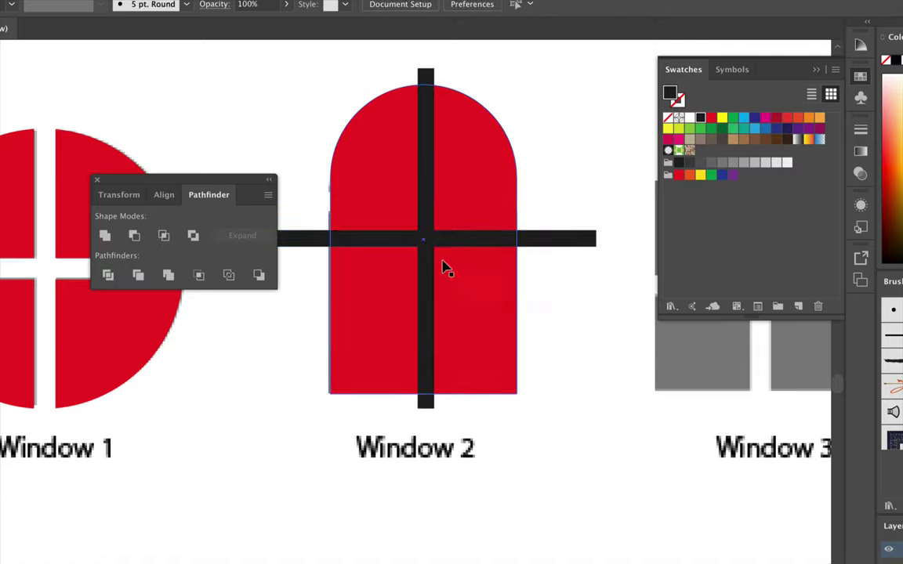
{"action": "left_click_drag", "start_coordinate": [385, 232], "coordinate": [377, 194]}
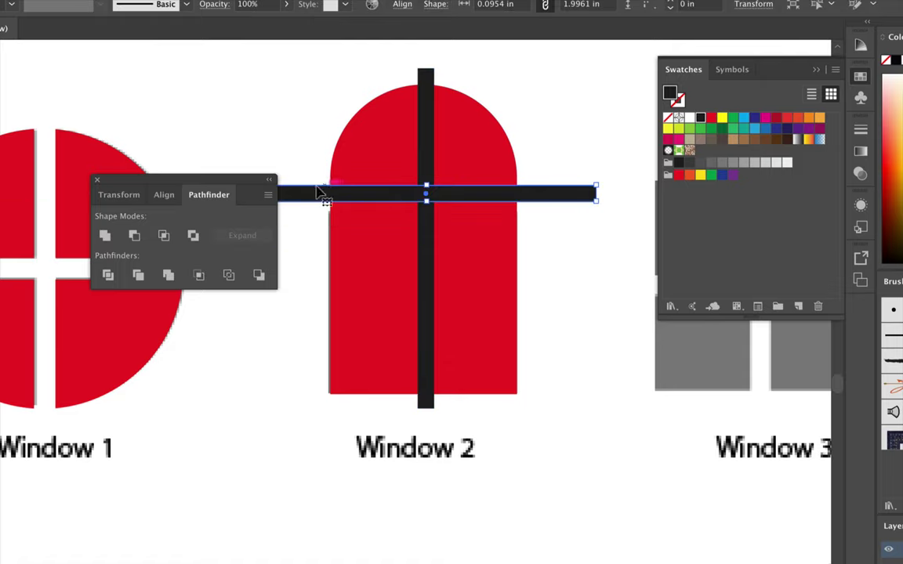
{"action": "scroll", "coordinate": [539, 278], "scroll_direction": "down", "scroll_amount": 3}
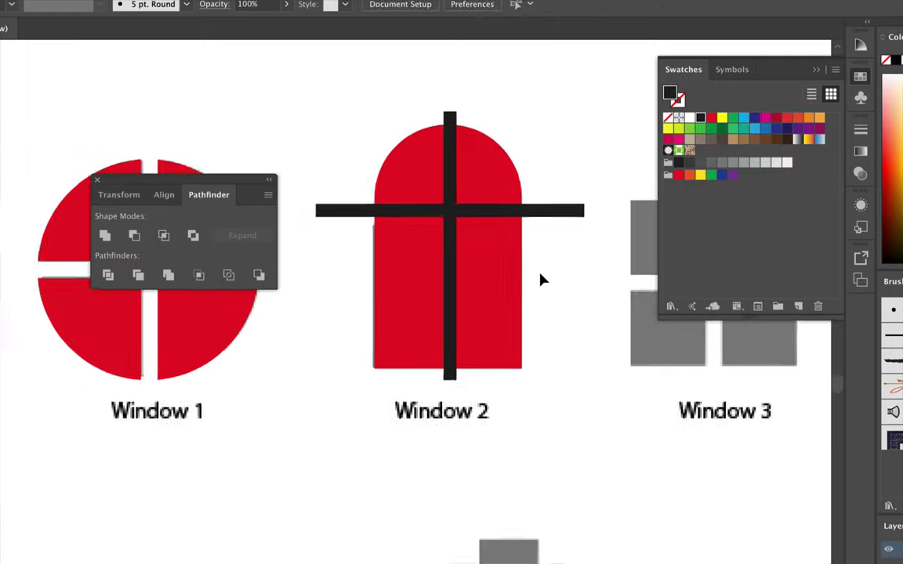
Step: Subtract both black bars from the red Window 2 arch with Minus Front, and deselect the result
{"action": "left_click_drag", "start_coordinate": [394, 167], "coordinate": [539, 318]}
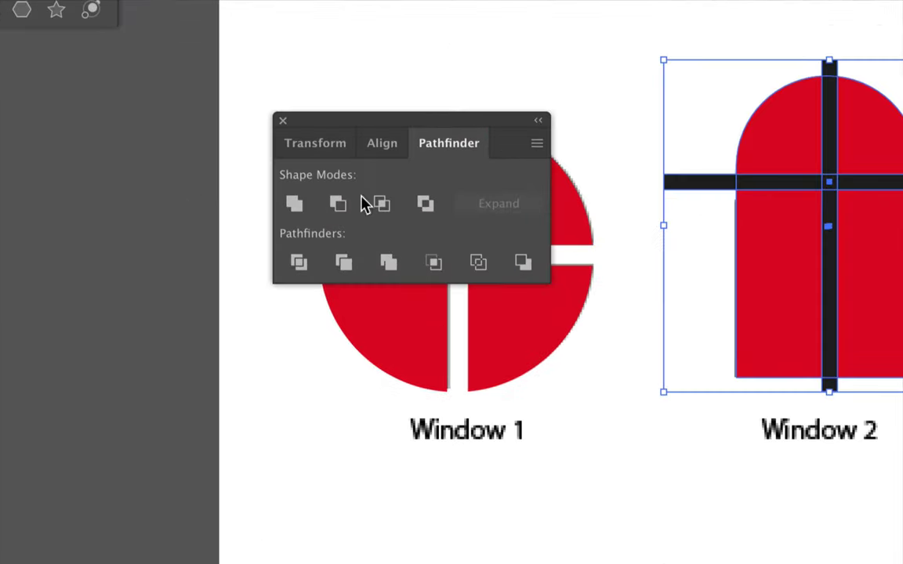
{"action": "left_click", "coordinate": [337, 204]}
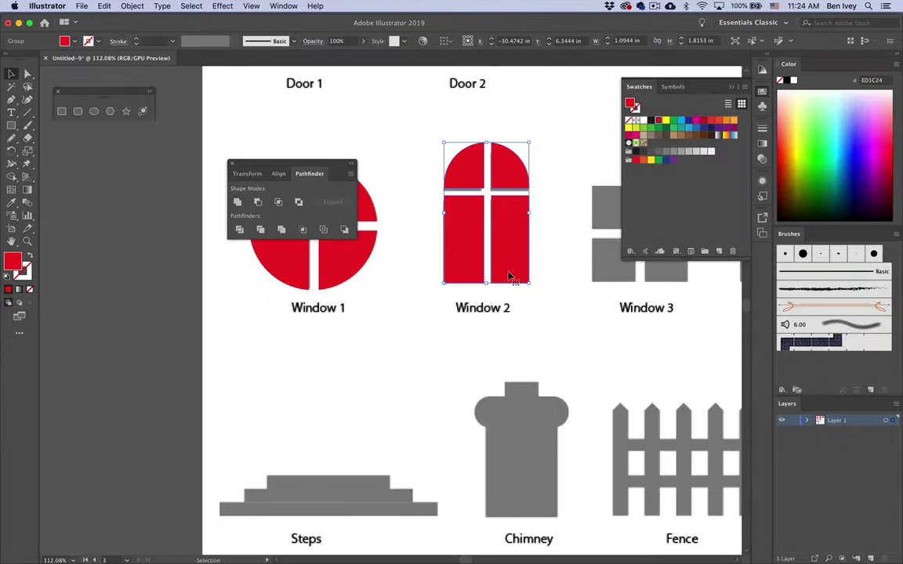
{"action": "left_click", "coordinate": [549, 271]}
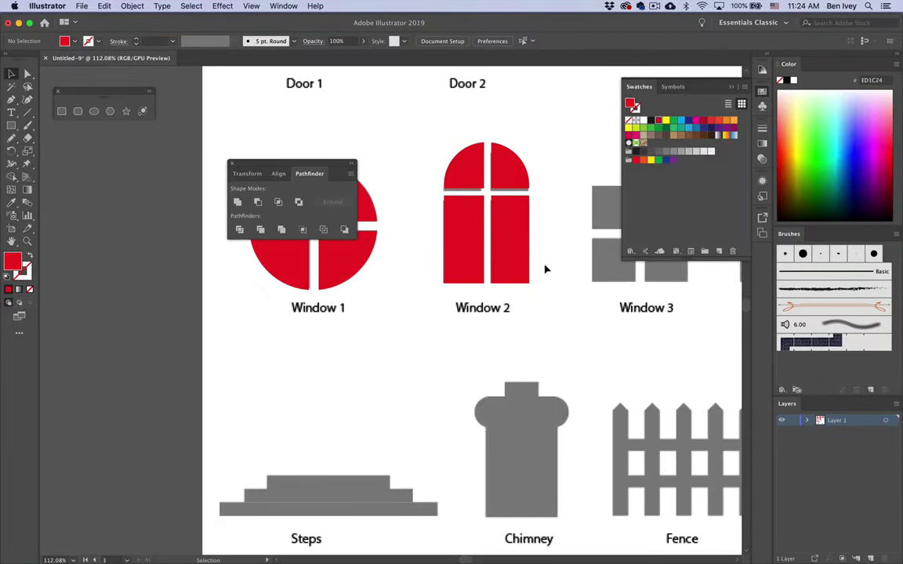
Step: Draw a red square about 1.24 in wide covering the four panes of the Window 3 reference, and deselect it
{"action": "scroll", "coordinate": [546, 269], "scroll_direction": "right", "scroll_amount": 5}
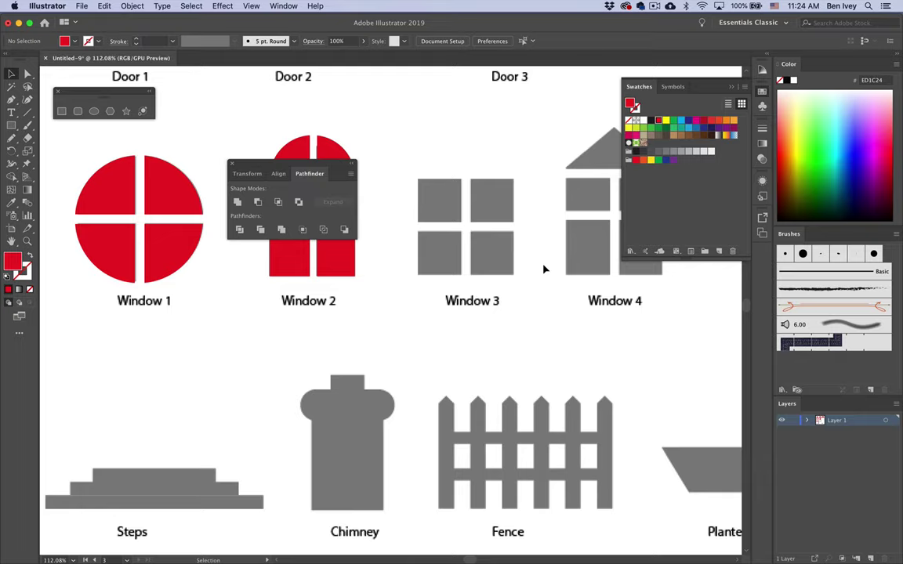
{"action": "scroll", "coordinate": [546, 270], "scroll_direction": "up", "scroll_amount": 4}
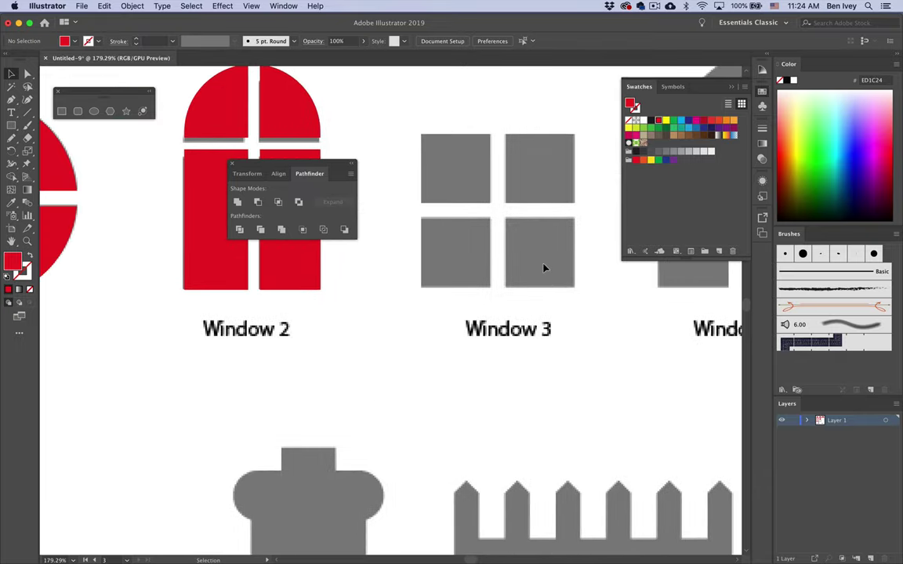
{"action": "left_click", "coordinate": [61, 111]}
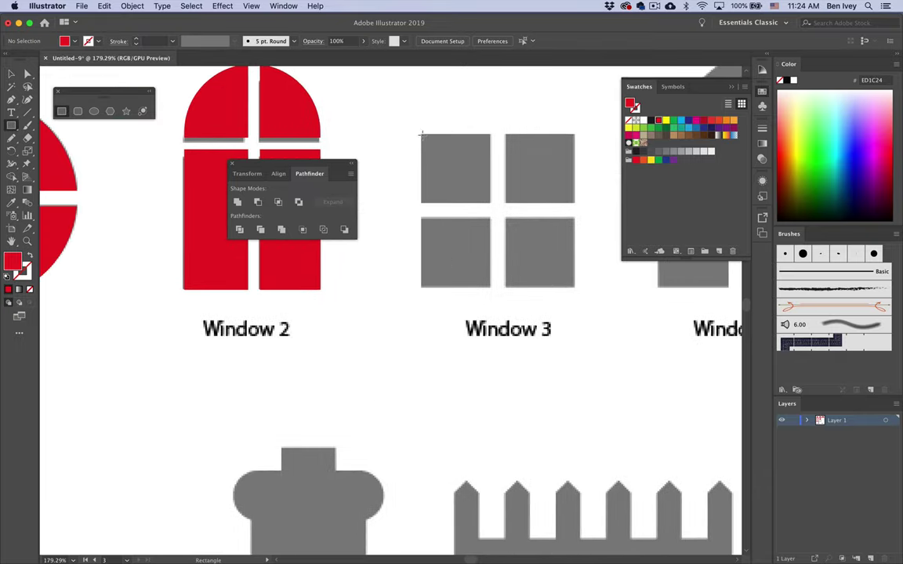
{"action": "left_click_drag", "start_coordinate": [420, 134], "coordinate": [575, 287]}
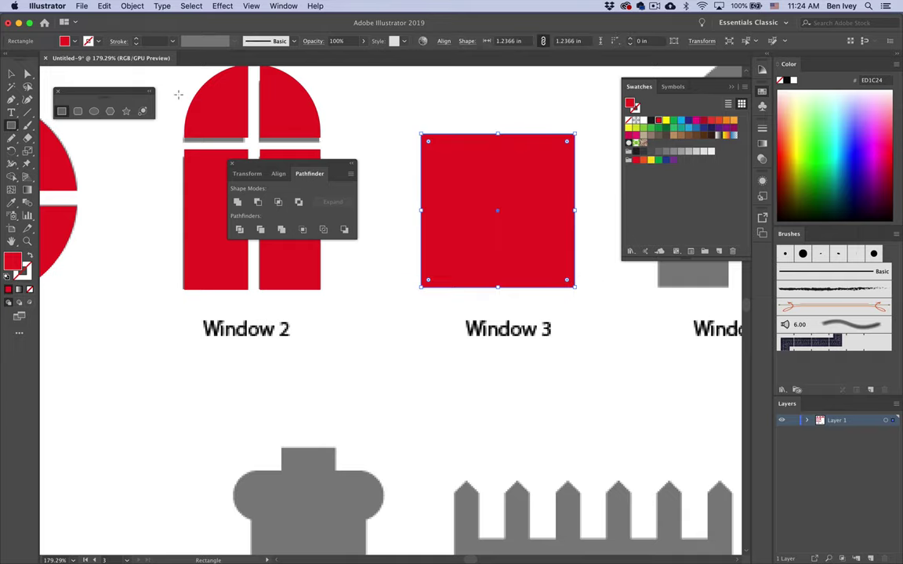
{"action": "left_click", "coordinate": [11, 72]}
{"action": "left_click", "coordinate": [235, 104]}
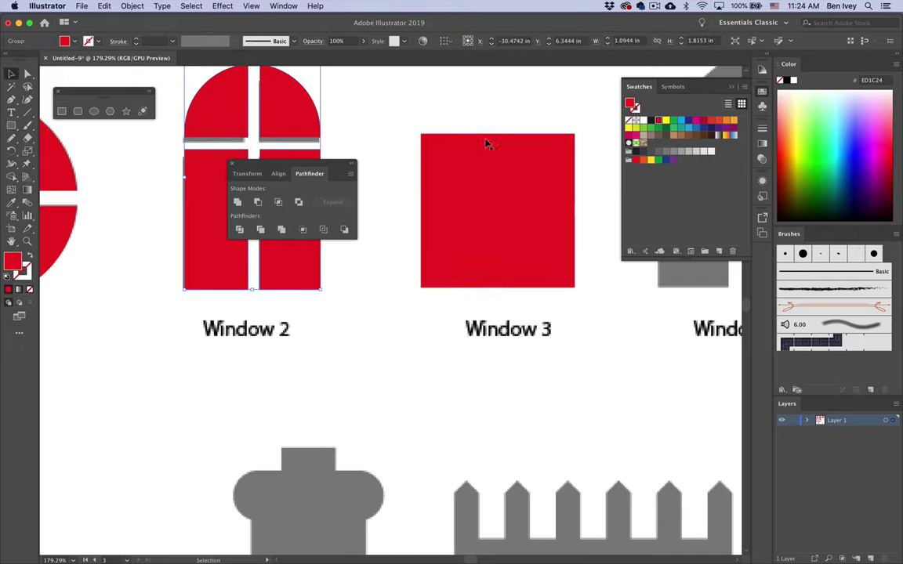
{"action": "left_click", "coordinate": [406, 160]}
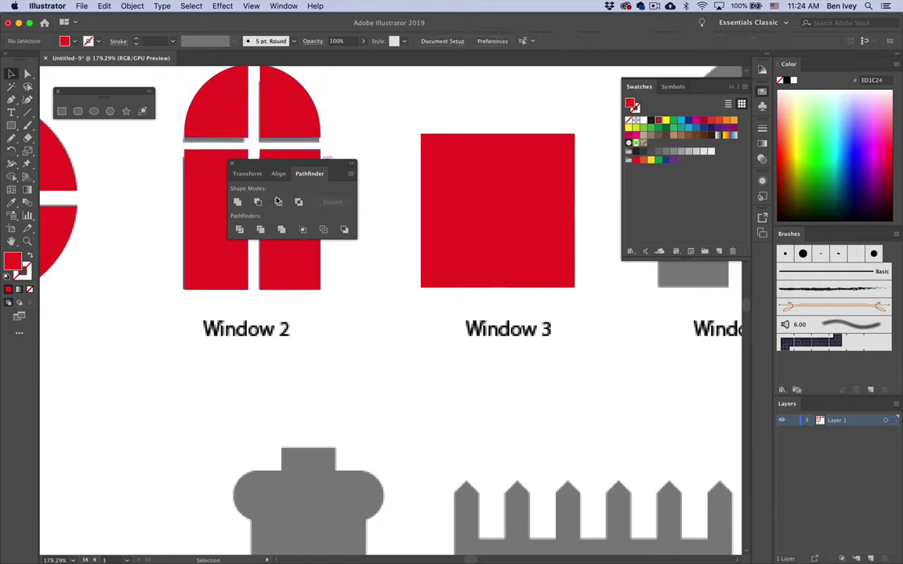
Step: Draw a black vertical bar about 0.11 in wide and 1.47 in tall through the middle of the Window 3 square
{"action": "left_click", "coordinate": [650, 121]}
{"action": "left_click", "coordinate": [62, 111]}
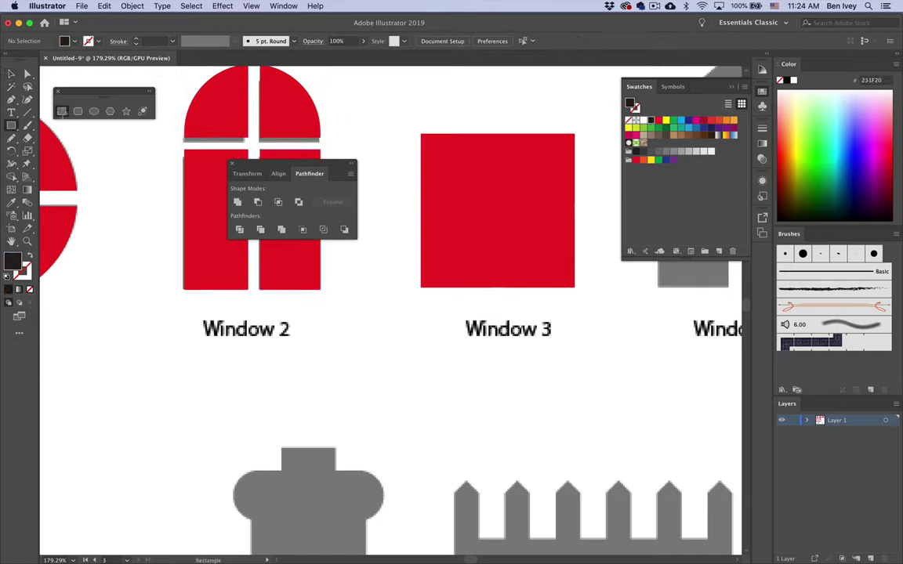
{"action": "mouse_move", "coordinate": [487, 123]}
{"action": "left_mouse_down"}
{"action": "mouse_move", "coordinate": [498, 304]}
{"action": "mouse_move", "coordinate": [508, 303]}
{"action": "left_mouse_up"}
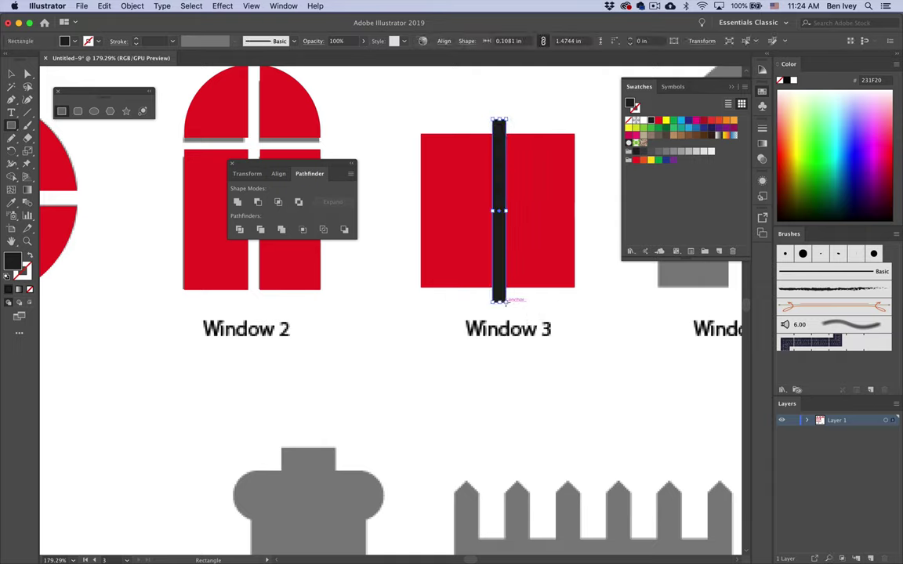
Step: Duplicate Window 3's black bar in place, rotate the copy 90 degrees to form a cross, and deselect it
{"action": "left_click", "coordinate": [11, 73]}
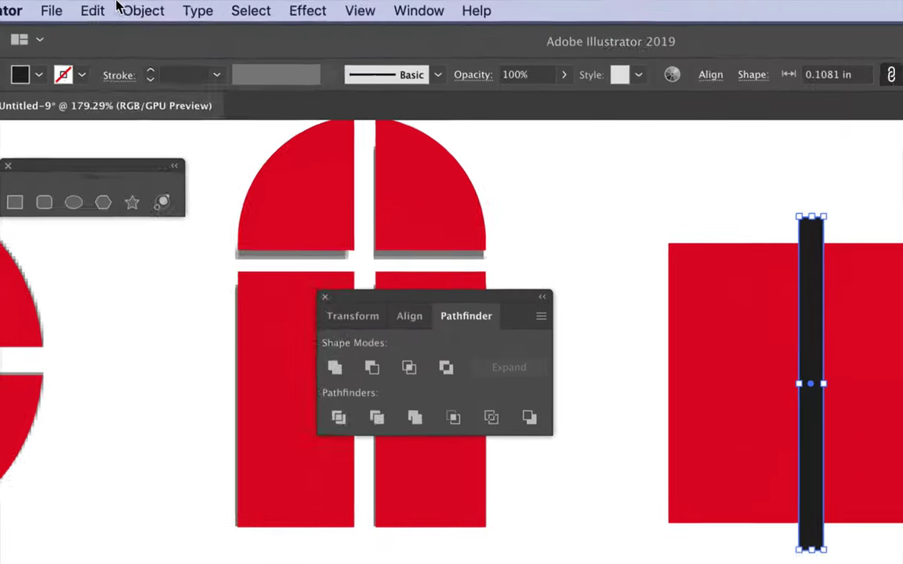
{"action": "left_click", "coordinate": [104, 6]}
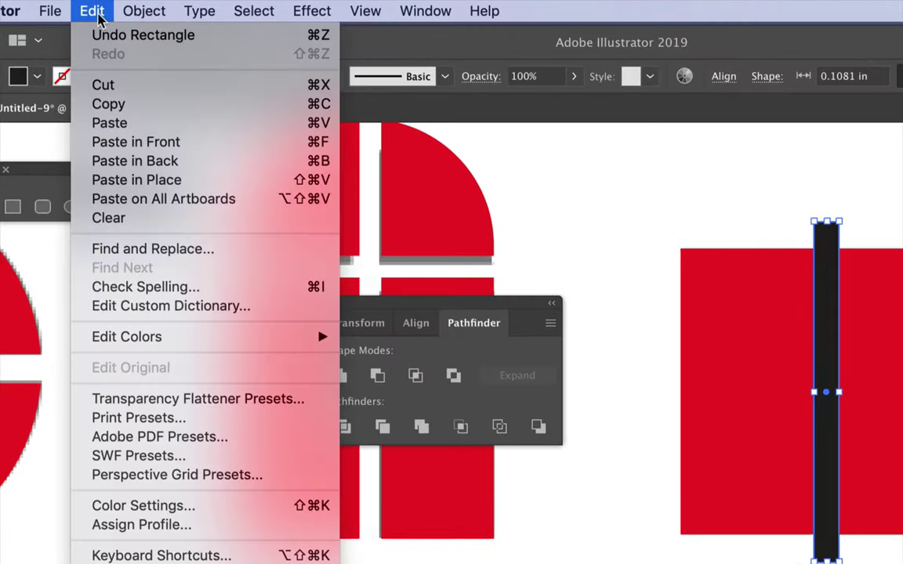
{"action": "left_click", "coordinate": [114, 58]}
{"action": "left_click", "coordinate": [92, 11]}
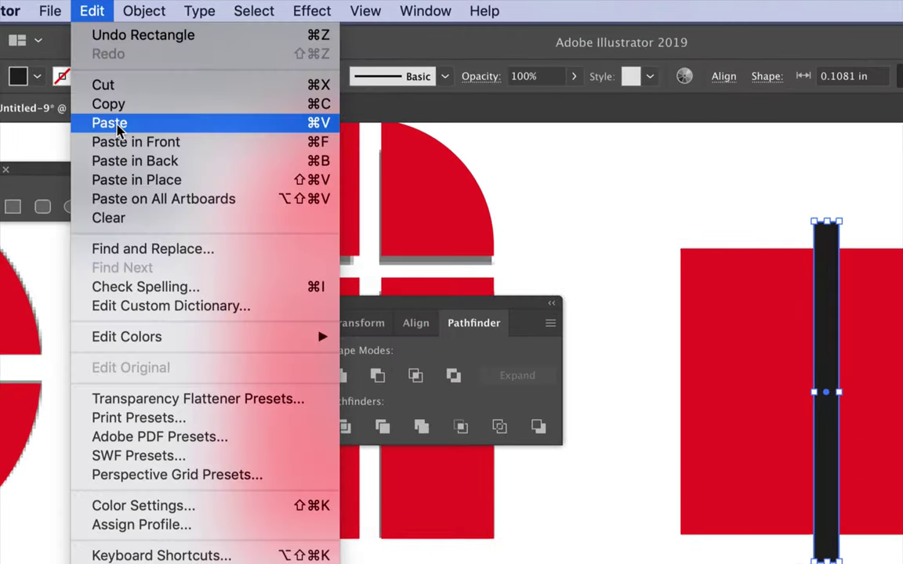
{"action": "left_click", "coordinate": [121, 183]}
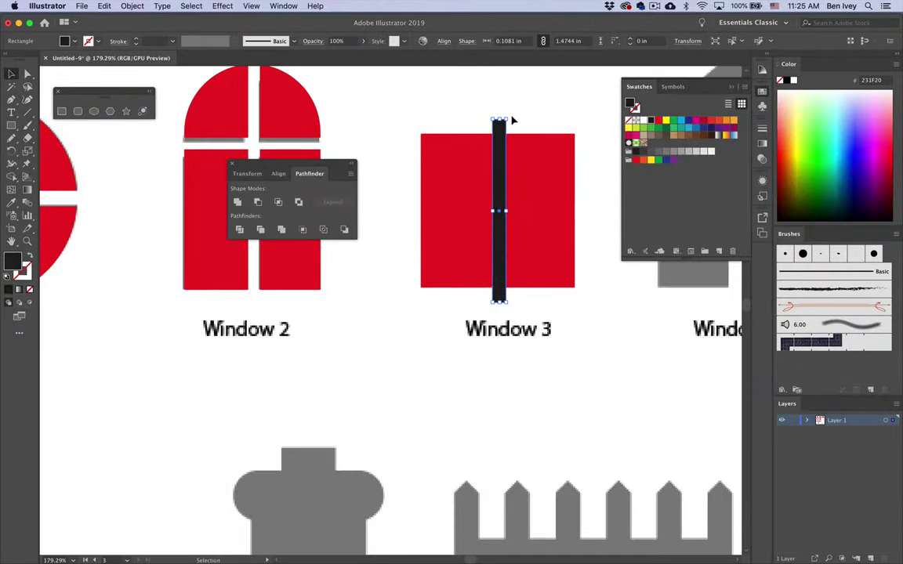
{"action": "left_click_drag", "start_coordinate": [514, 120], "coordinate": [588, 224]}
{"action": "left_click", "coordinate": [611, 297]}
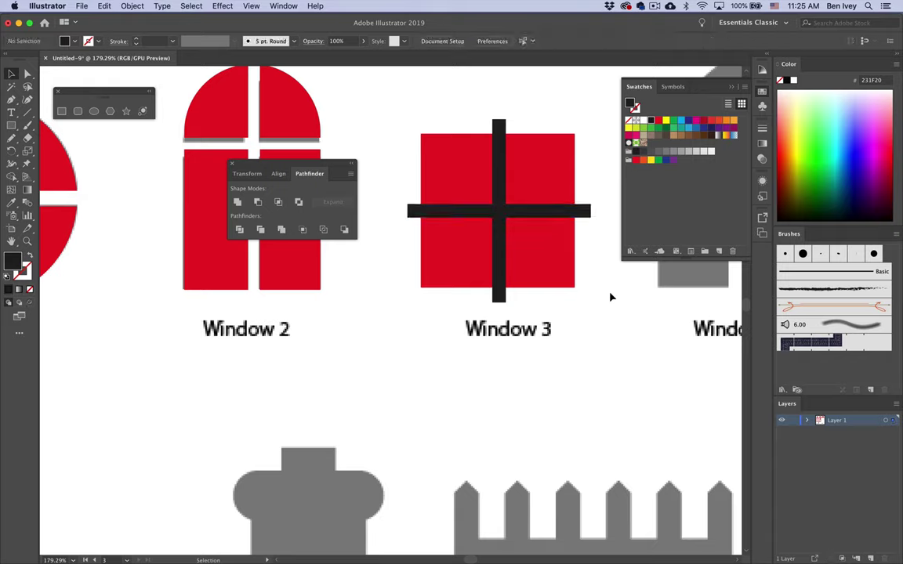
Step: Cut both black bars out of the red Window 3 square with Minus Front, and deselect the panes
{"action": "left_click_drag", "start_coordinate": [387, 102], "coordinate": [539, 306]}
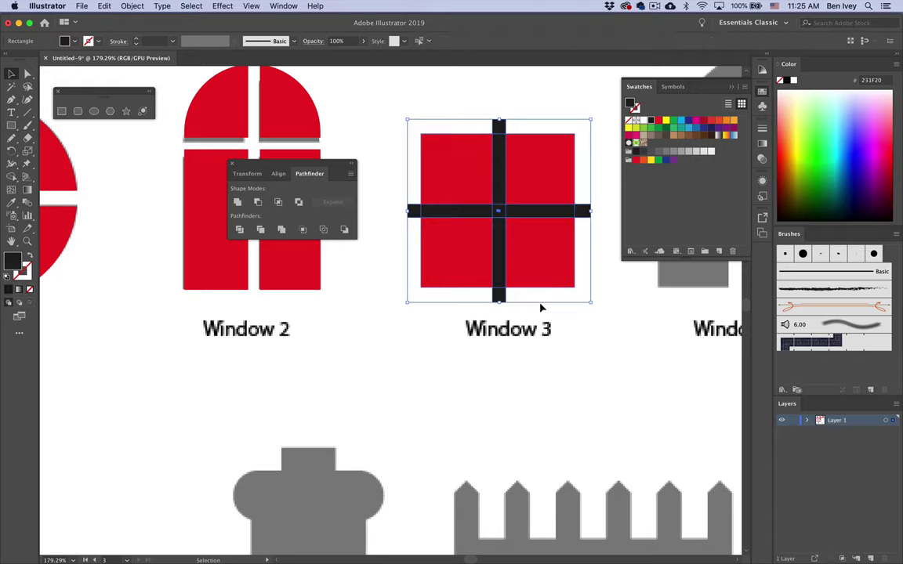
{"action": "left_click", "coordinate": [259, 202]}
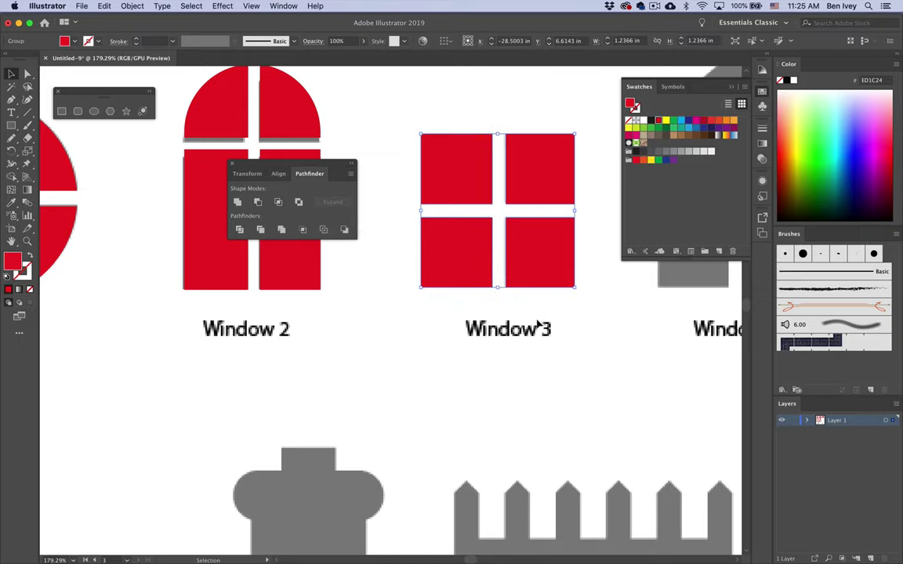
{"action": "key", "text": "super+shift+a"}
Step: Draw a red rectangle about 1.26 in wide and 1.21 in tall over the four rectangular panes of Window 4, and deselect it
{"action": "scroll", "coordinate": [536, 322], "scroll_direction": "down", "scroll_amount": 2}
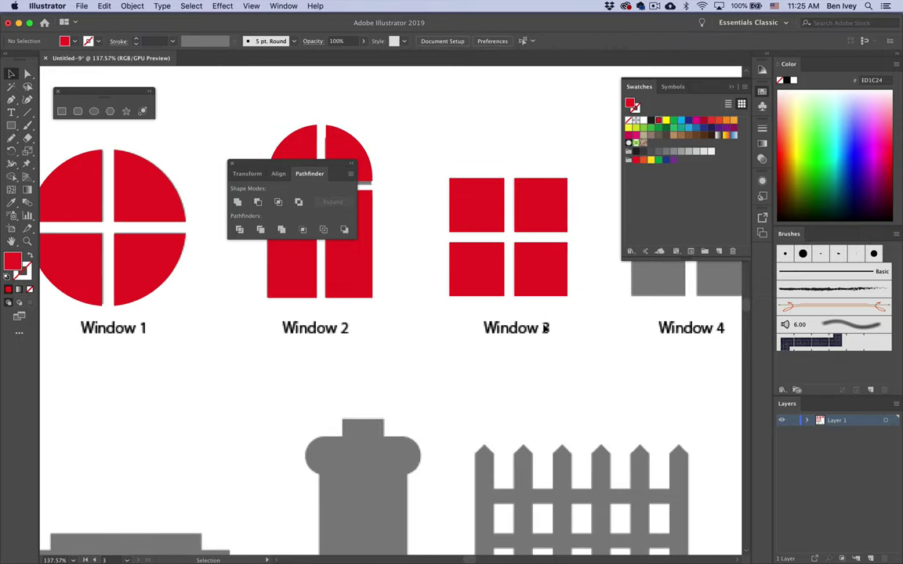
{"action": "scroll", "coordinate": [544, 328], "scroll_direction": "right", "scroll_amount": 5}
{"action": "scroll", "coordinate": [544, 328], "scroll_direction": "up", "scroll_amount": 1}
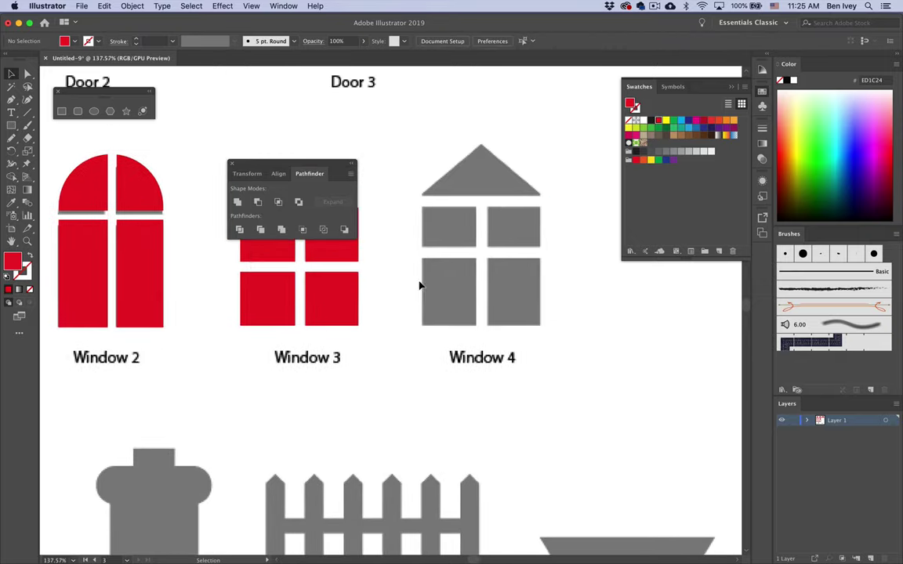
{"action": "scroll", "coordinate": [486, 274], "scroll_direction": "up", "scroll_amount": 2}
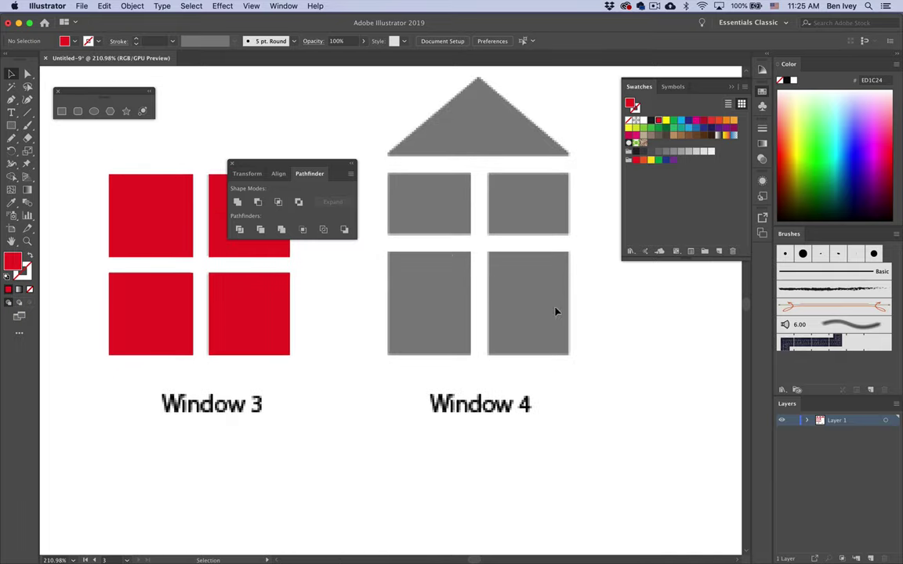
{"action": "left_click", "coordinate": [13, 127]}
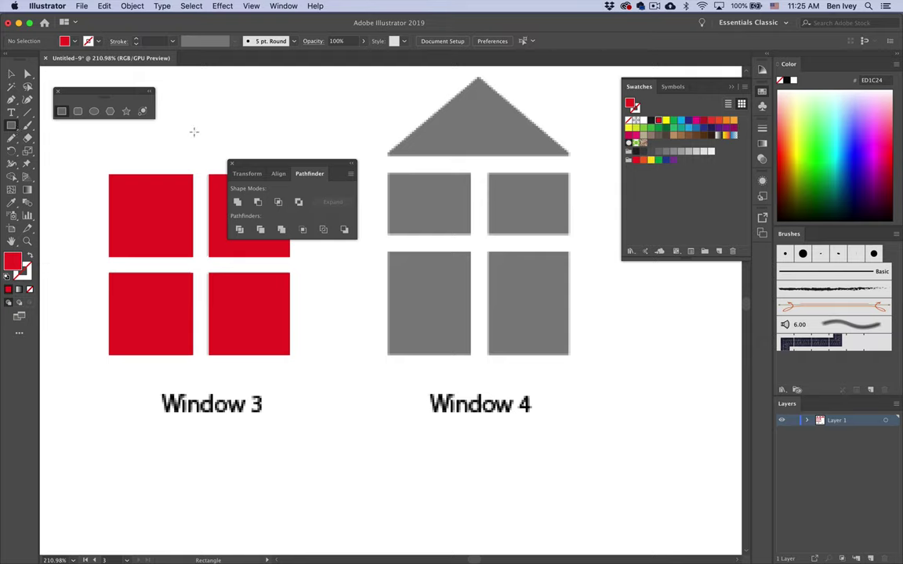
{"action": "left_click_drag", "start_coordinate": [385, 173], "coordinate": [569, 354]}
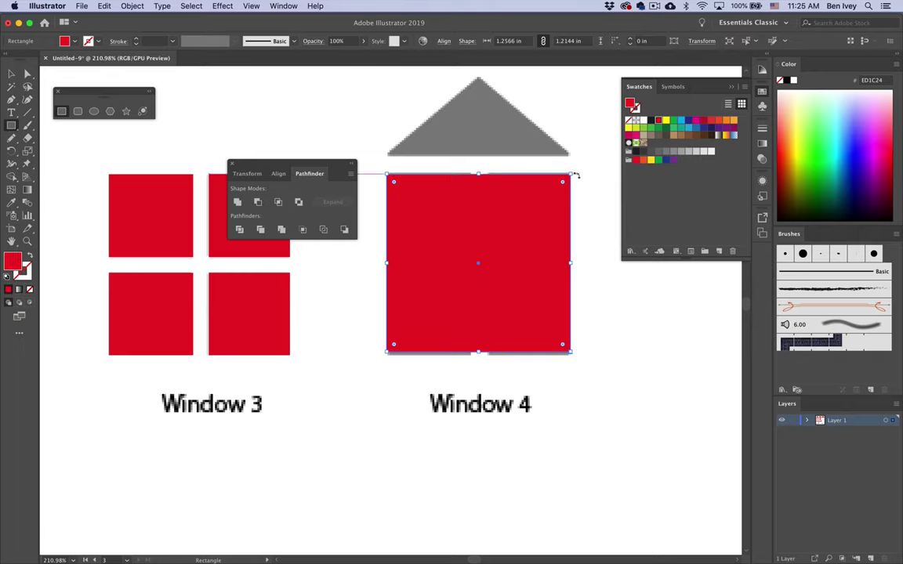
{"action": "scroll", "coordinate": [495, 171], "scroll_direction": "up", "scroll_amount": 3}
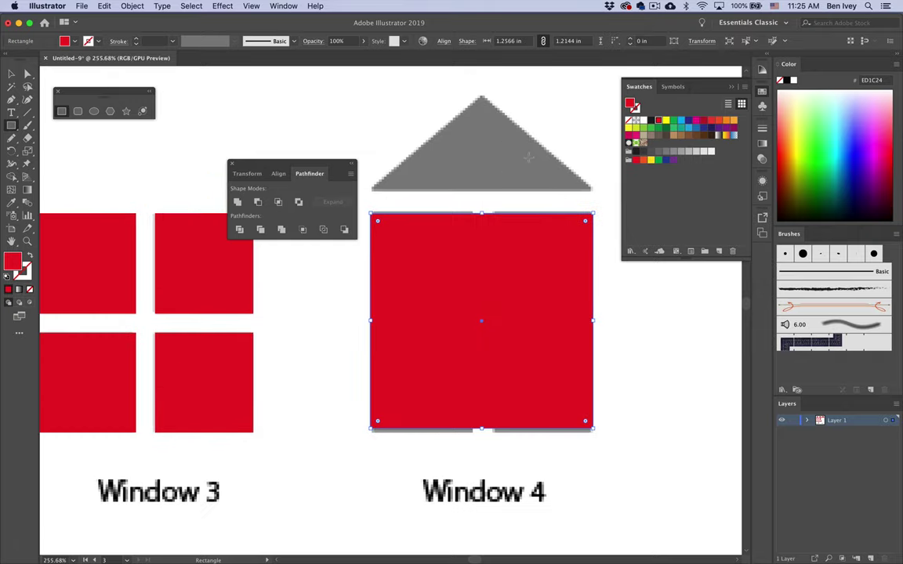
{"action": "left_click", "coordinate": [470, 193], "text": "super"}
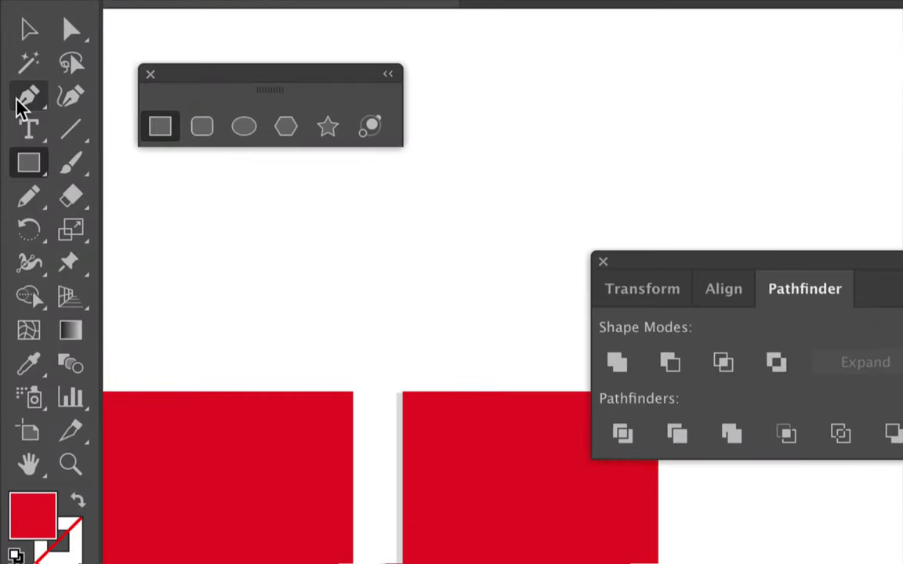
Step: Add an anchor point with the Pen tool at the midpoint of the top edge of the red Window 4 rectangle
{"action": "left_click", "coordinate": [11, 100]}
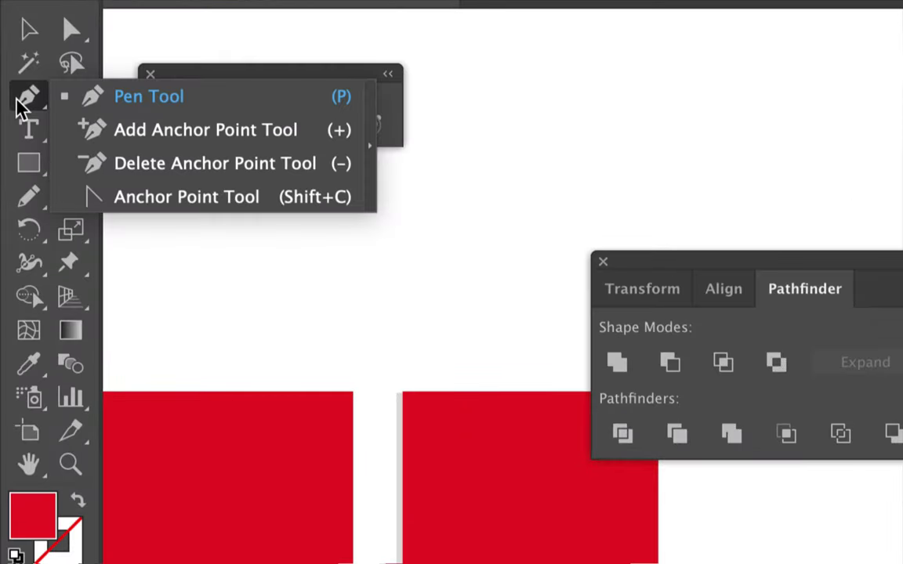
{"action": "left_click", "coordinate": [91, 100]}
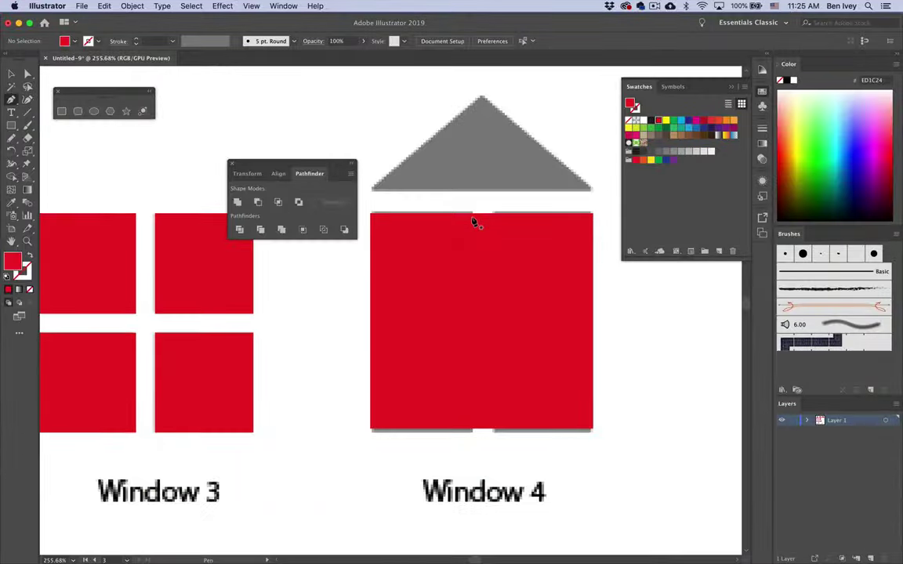
{"action": "key", "text": "v"}
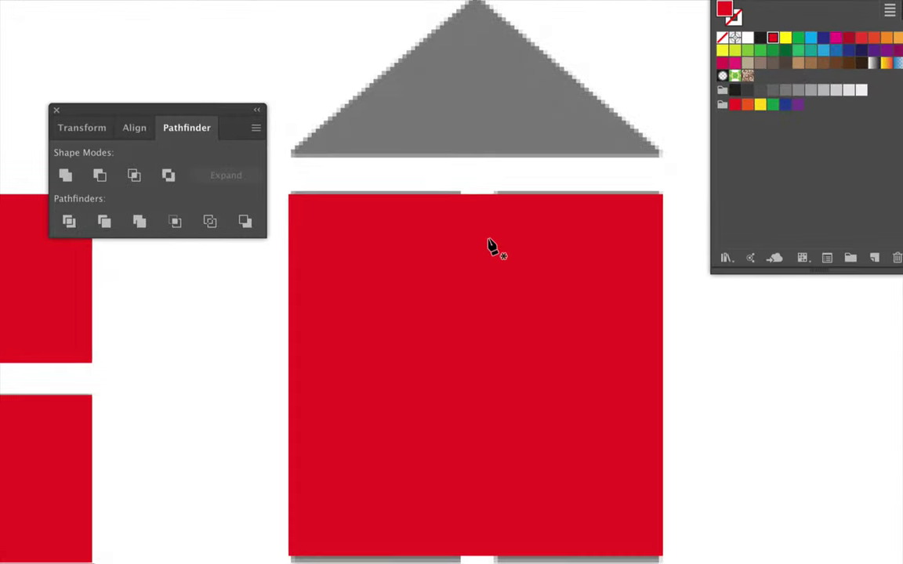
{"action": "left_click", "coordinate": [492, 248]}
{"action": "left_click", "coordinate": [477, 243]}
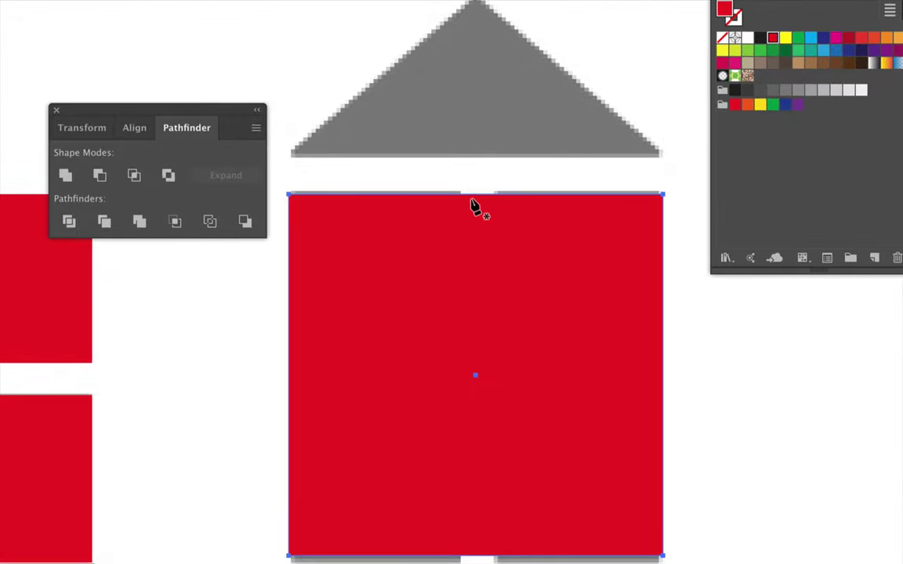
{"action": "scroll", "coordinate": [476, 206], "scroll_direction": "down", "scroll_amount": 2}
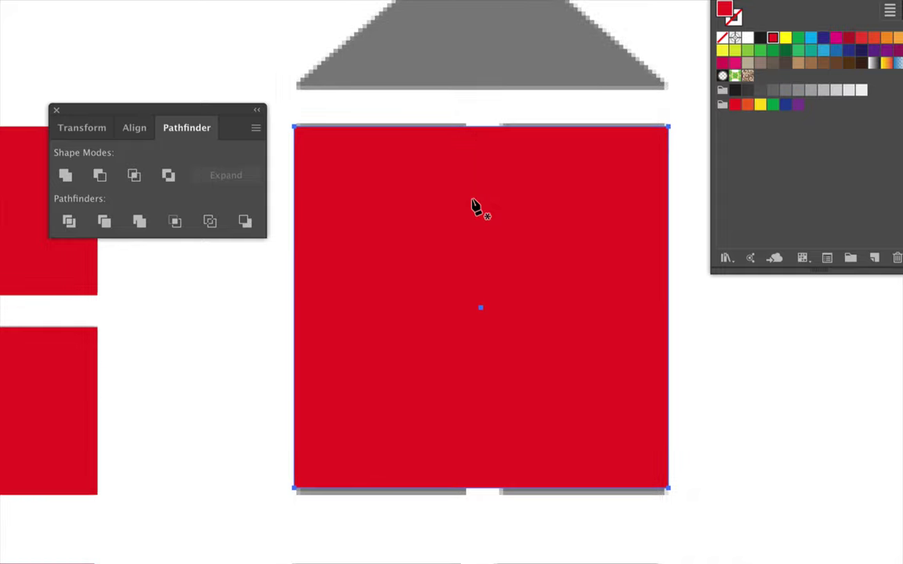
{"action": "scroll", "coordinate": [476, 206], "scroll_direction": "down", "scroll_amount": 2}
{"action": "scroll", "coordinate": [476, 206], "scroll_direction": "up", "scroll_amount": 4}
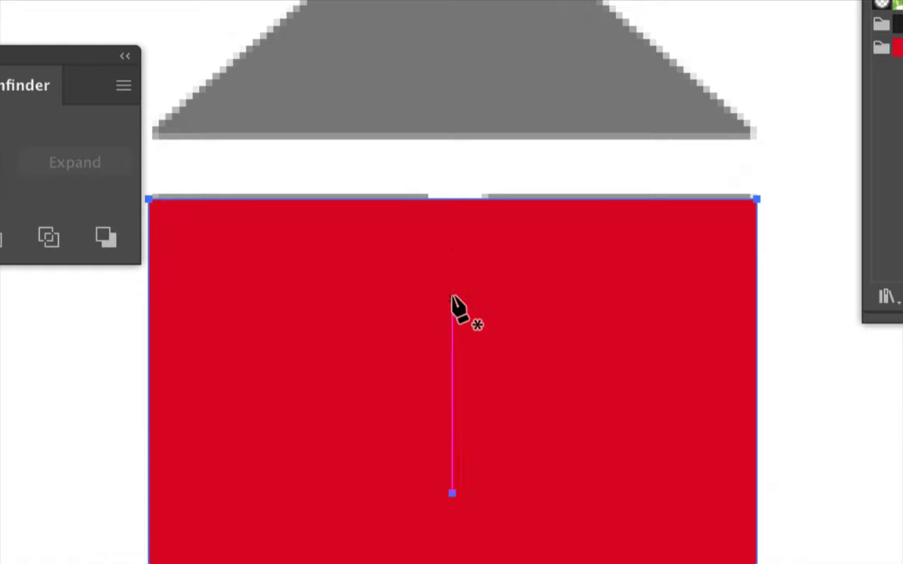
{"action": "left_click", "coordinate": [452, 199]}
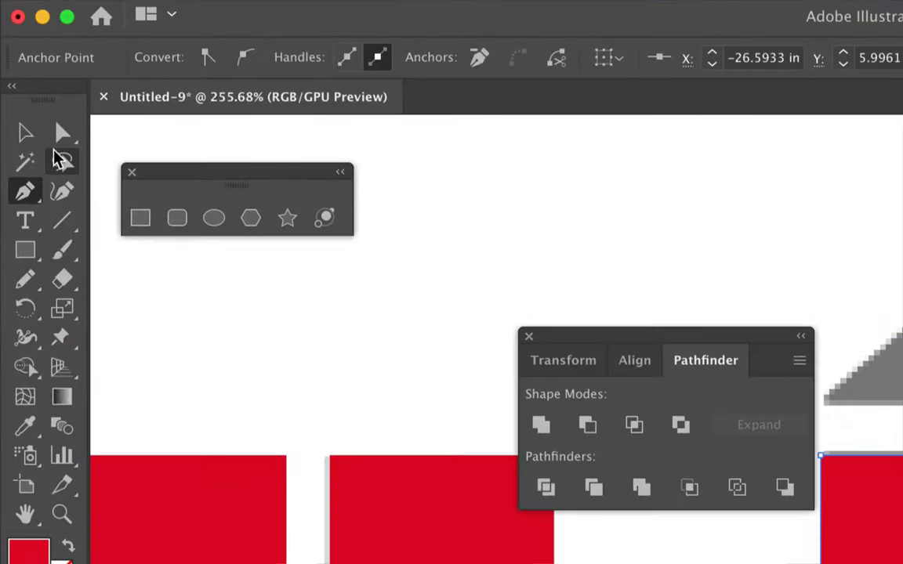
Step: Move the new anchor point up to the tip of the Window 4 roof, and raise both upper corner anchors to the roof's base
{"action": "left_click", "coordinate": [29, 76]}
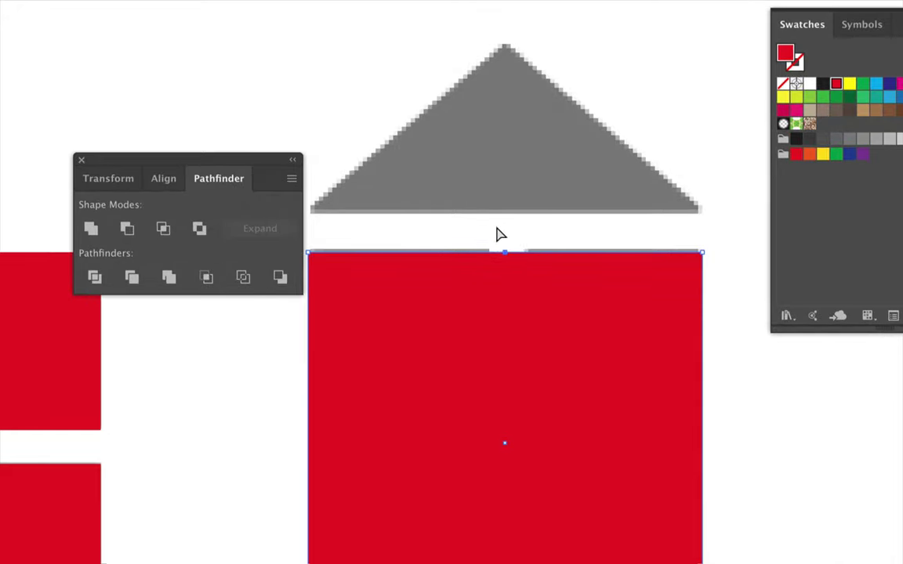
{"action": "left_click", "coordinate": [504, 253]}
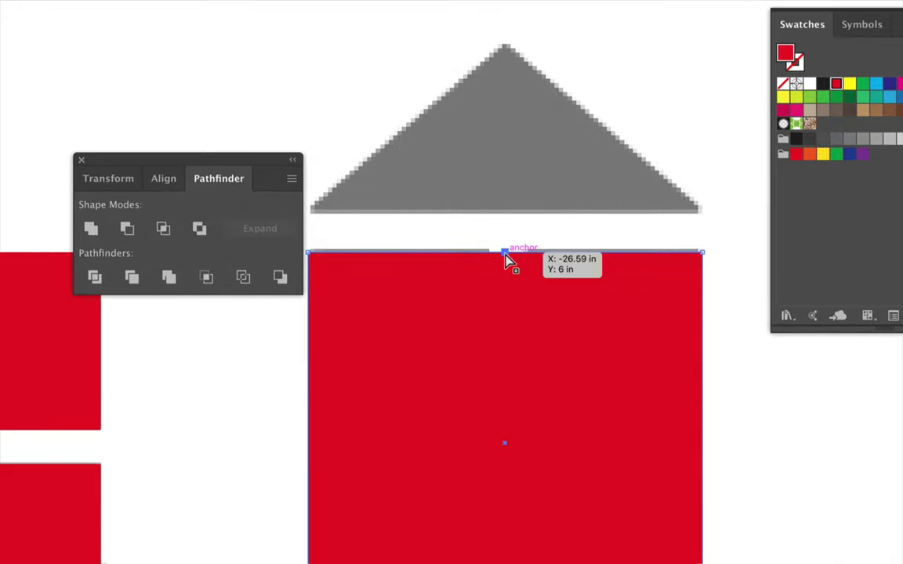
{"action": "left_click_drag", "start_coordinate": [505, 256], "coordinate": [505, 49]}
{"action": "left_click", "coordinate": [599, 141]}
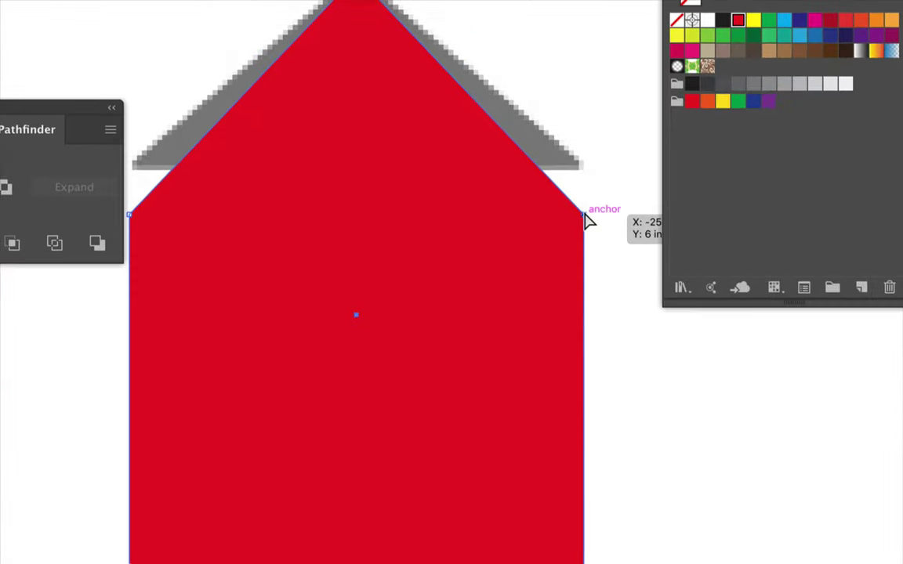
{"action": "left_click_drag", "start_coordinate": [584, 216], "coordinate": [583, 166]}
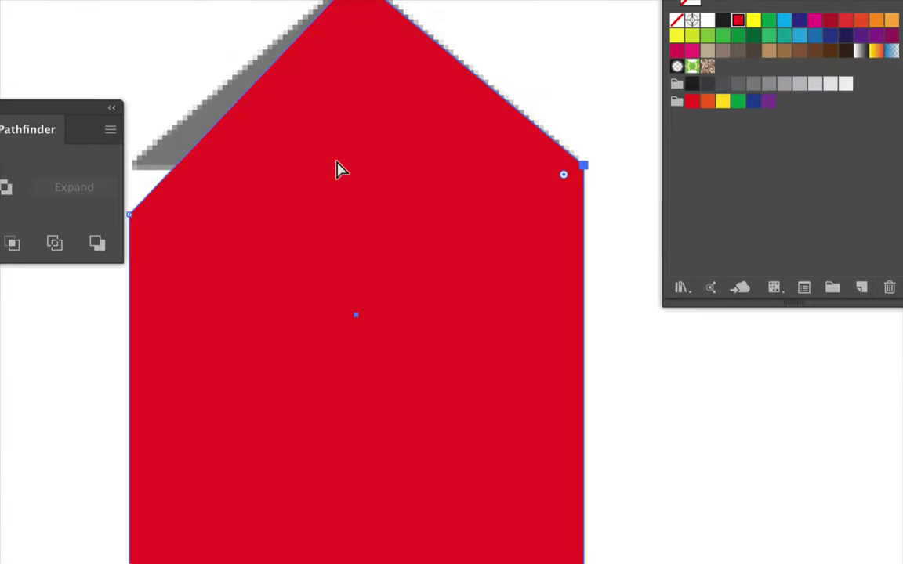
{"action": "left_click_drag", "start_coordinate": [135, 218], "coordinate": [134, 165]}
Step: Move the red Window 4 shape aside to compare it with the reference beneath, and undo the move
{"action": "key", "text": "ctrl+minus"}
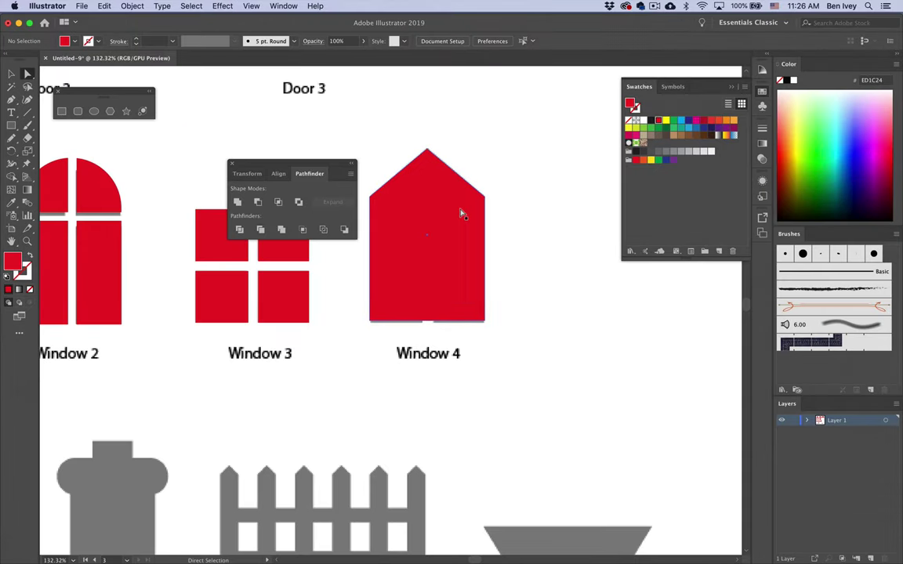
{"action": "key", "text": "ctrl+plus"}
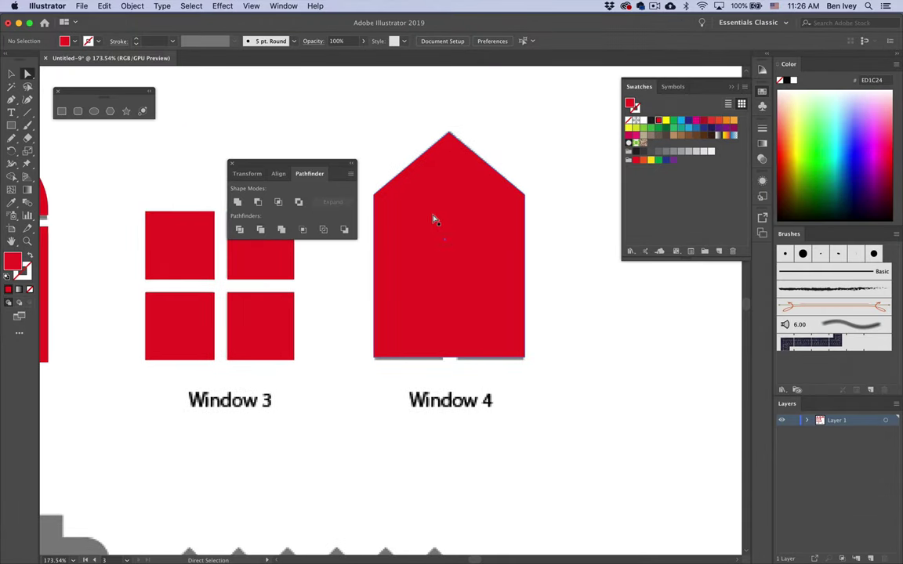
{"action": "left_click_drag", "start_coordinate": [435, 220], "coordinate": [507, 243]}
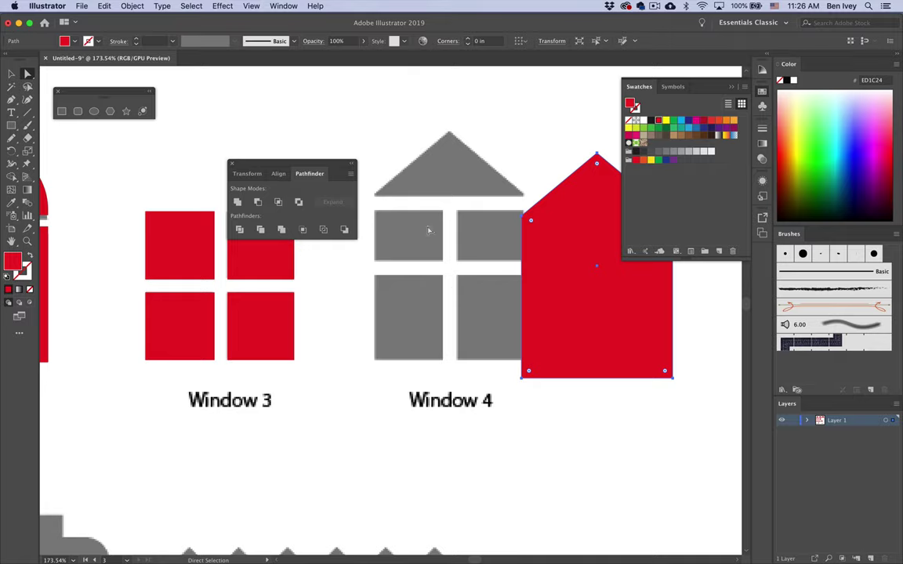
{"action": "key", "text": "super+z"}
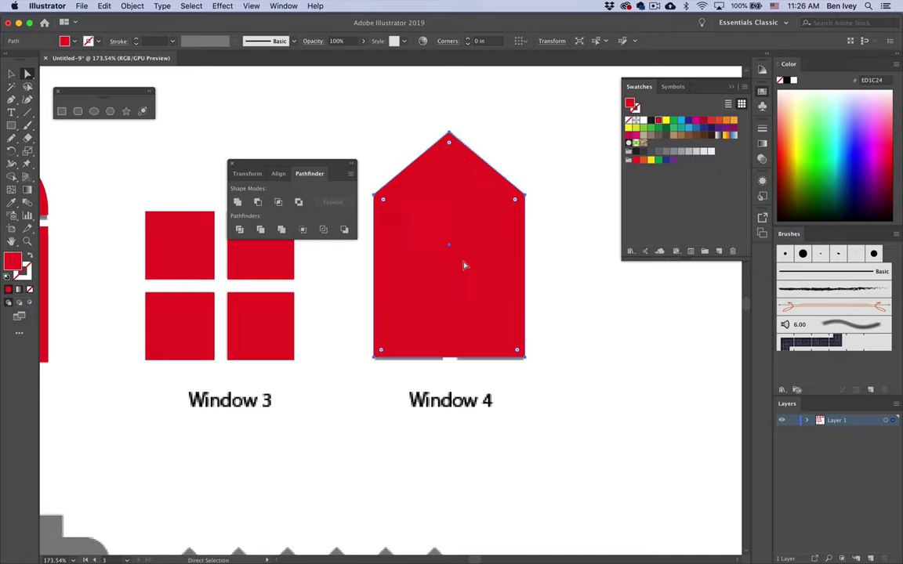
Step: Draw a black vertical bar about 0.11 in wide and 2.06 in tall through the middle of the red Window 4 shape
{"action": "left_click", "coordinate": [11, 128]}
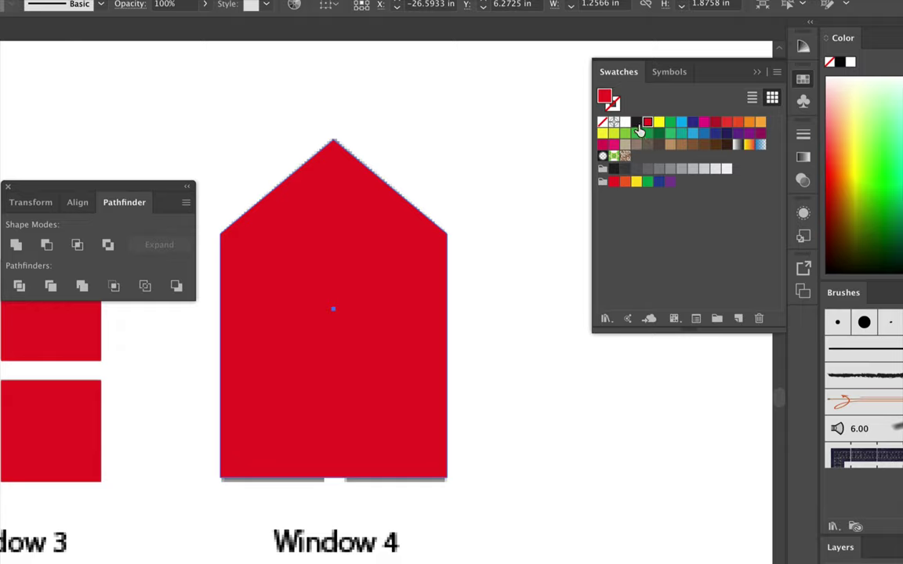
{"action": "left_click", "coordinate": [644, 121]}
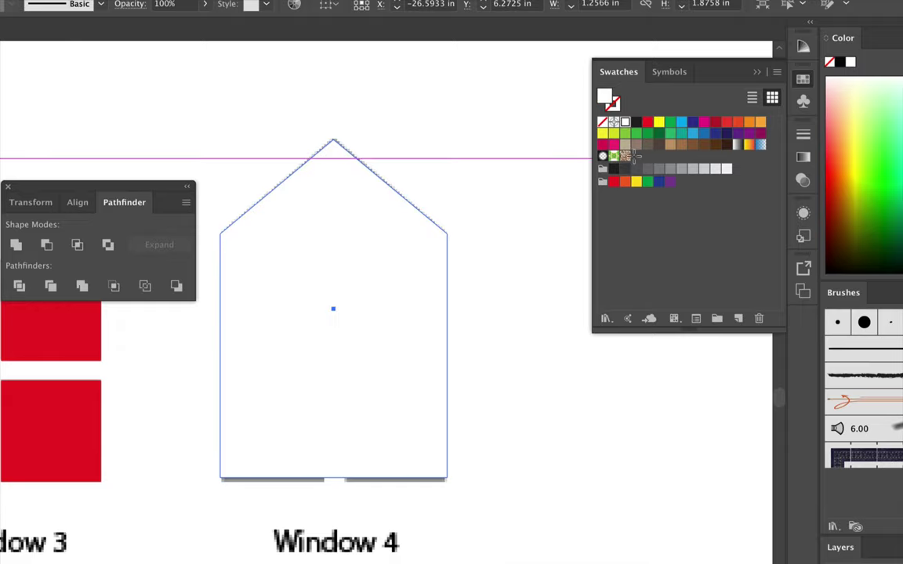
{"action": "left_click", "coordinate": [647, 122]}
{"action": "key", "text": "super+shift+a"}
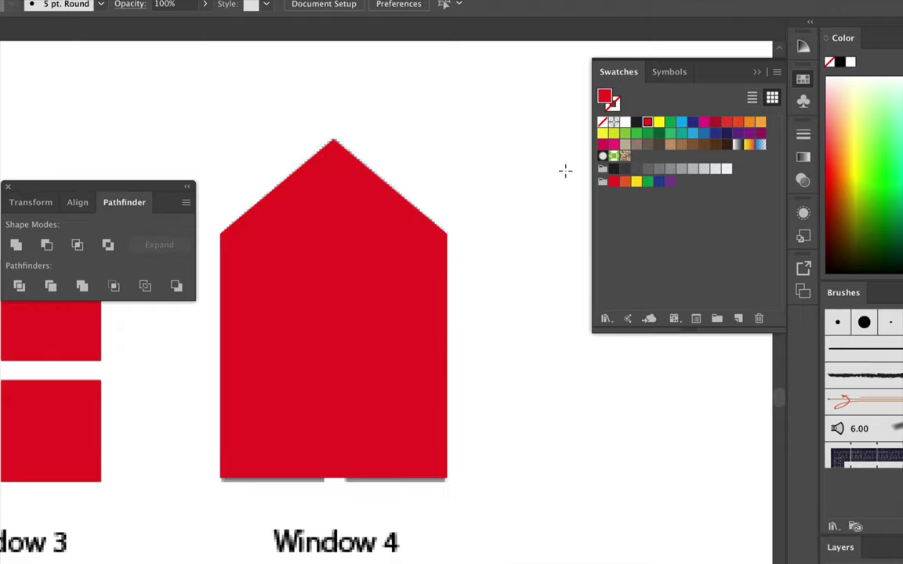
{"action": "left_click", "coordinate": [624, 122]}
{"action": "left_click", "coordinate": [635, 122]}
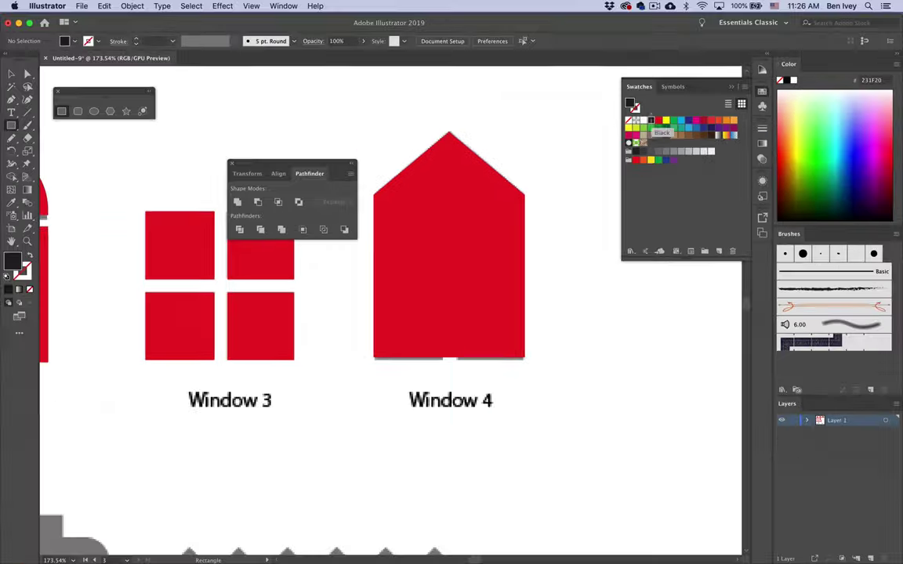
{"action": "left_click_drag", "start_coordinate": [444, 122], "coordinate": [457, 369]}
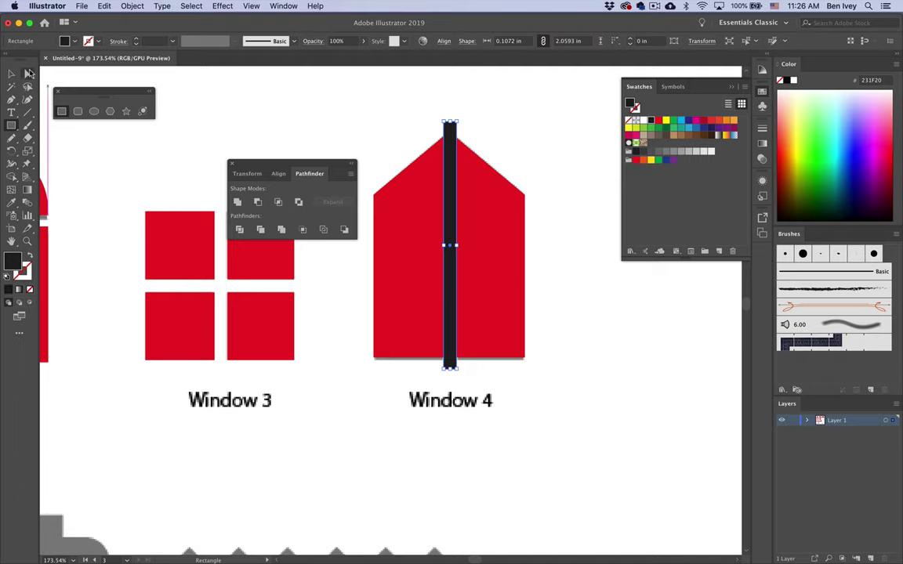
Step: Duplicate Window 4's black bar in place, rotate the copy 90 degrees, and place it horizontally just below the roof triangle
{"action": "left_click", "coordinate": [13, 74]}
{"action": "left_click", "coordinate": [105, 6]}
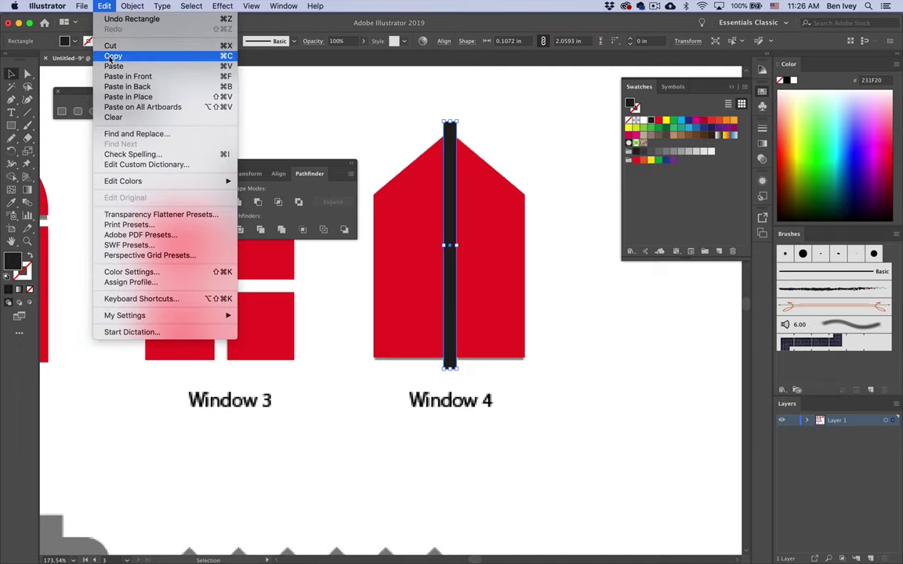
{"action": "left_click", "coordinate": [113, 97]}
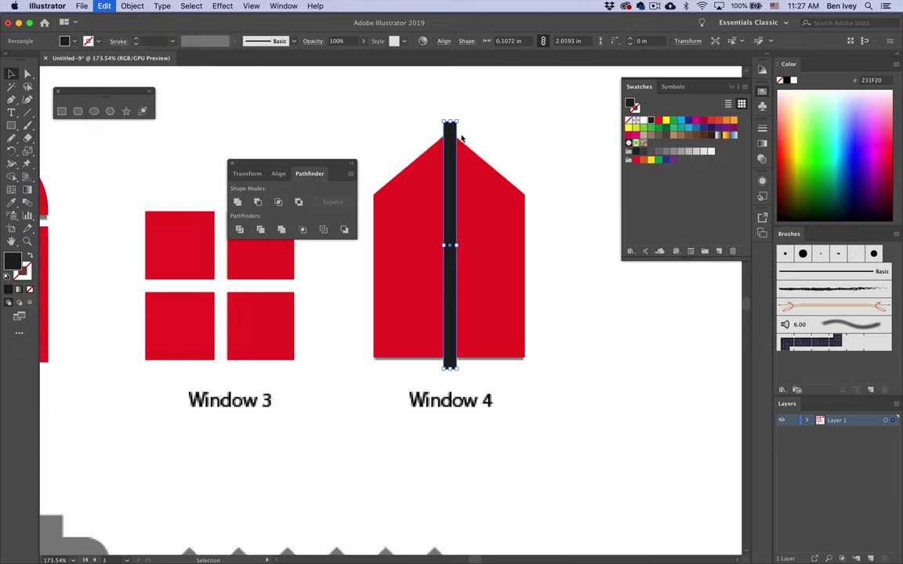
{"action": "left_click_drag", "start_coordinate": [461, 119], "coordinate": [467, 119]}
{"action": "left_click_drag", "start_coordinate": [549, 244], "coordinate": [520, 205]}
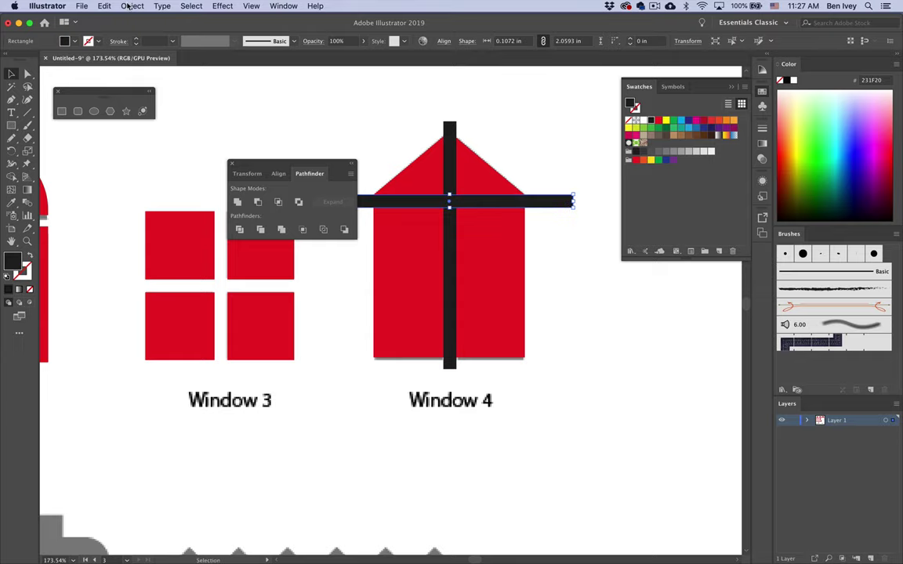
Step: Paste another copy of the bar in place, rotate it 90 degrees, and position it across the middle of Window 4's rectangular part
{"action": "left_click", "coordinate": [100, 5]}
{"action": "left_click", "coordinate": [110, 94]}
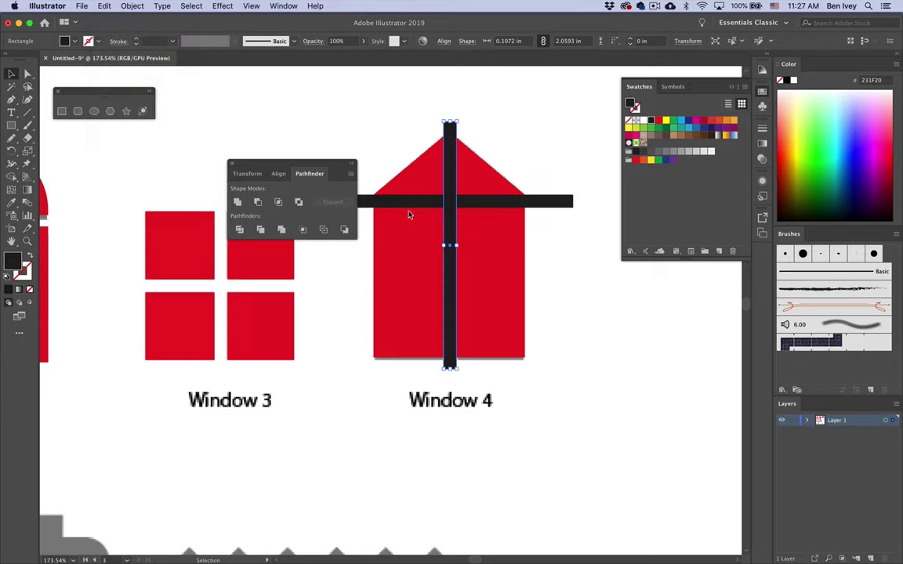
{"action": "left_click_drag", "start_coordinate": [458, 117], "coordinate": [521, 282]}
{"action": "left_click", "coordinate": [561, 310]}
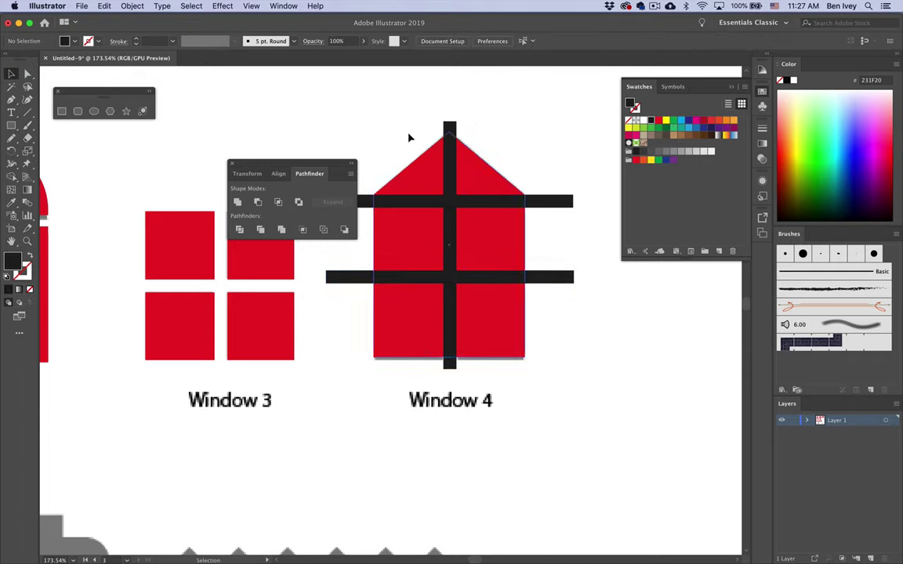
Step: Shorten Window 4's vertical bar from above to about 1.40 in tall so it starts within the upper horizontal bar, and deselect it
{"action": "scroll", "coordinate": [498, 171], "scroll_direction": "down", "scroll_amount": 2}
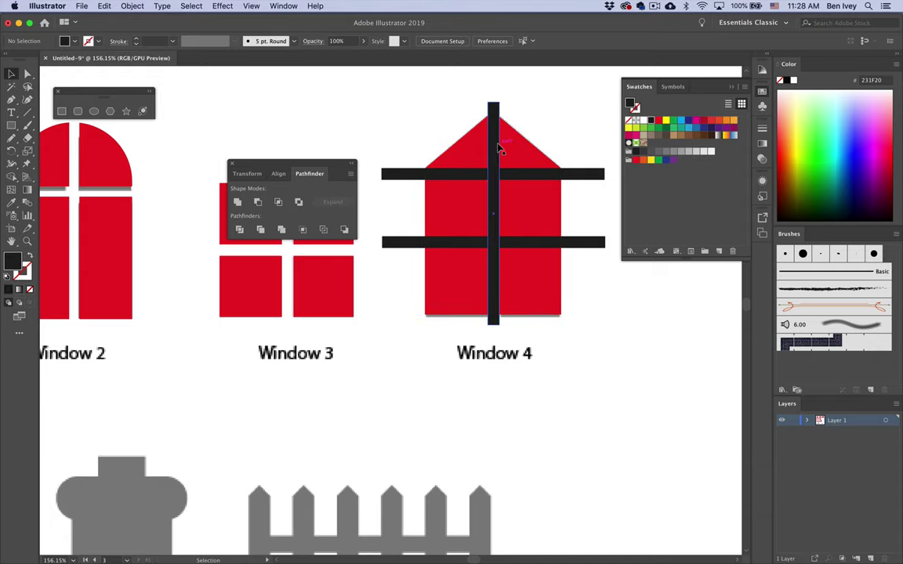
{"action": "scroll", "coordinate": [543, 113], "scroll_direction": "up", "scroll_amount": 3}
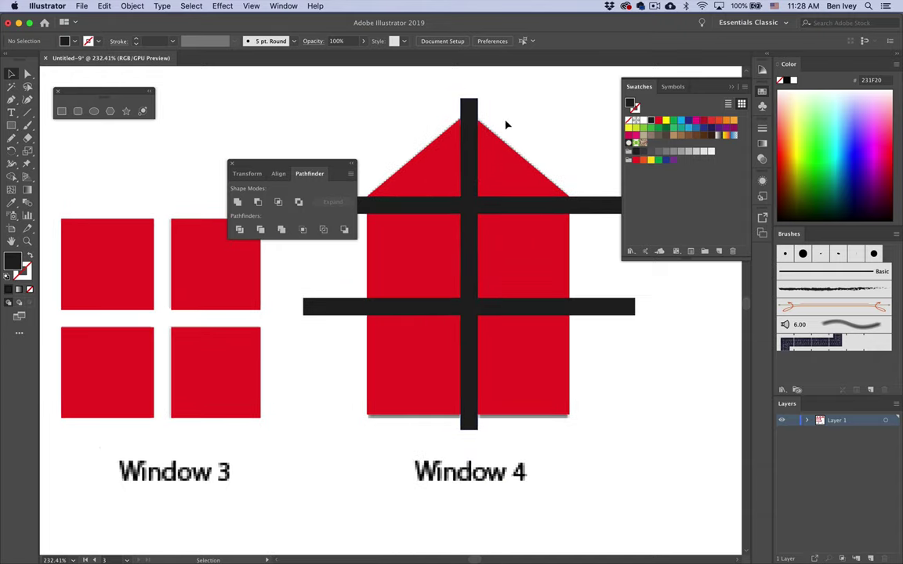
{"action": "left_click", "coordinate": [468, 117]}
{"action": "left_click_drag", "start_coordinate": [468, 99], "coordinate": [474, 205]}
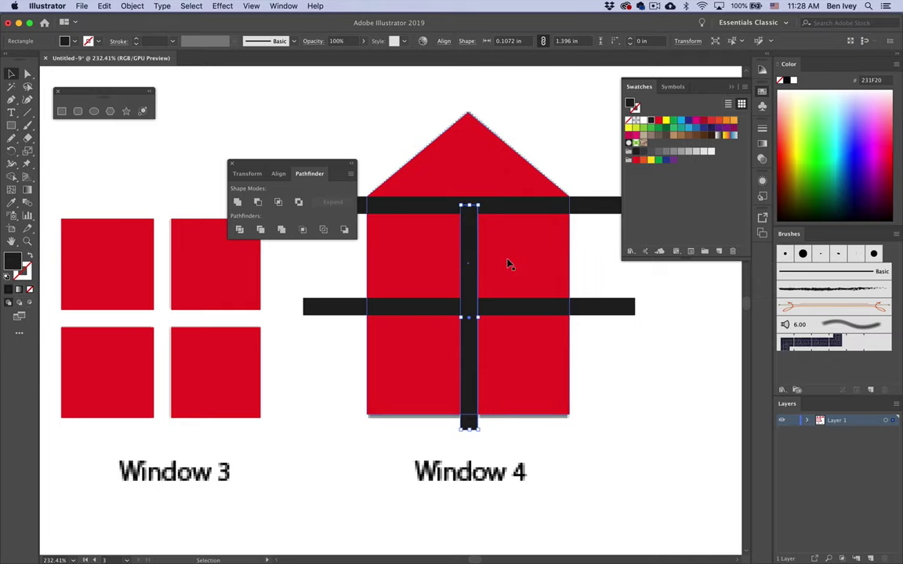
{"action": "scroll", "coordinate": [508, 261], "scroll_direction": "down", "scroll_amount": 2}
{"action": "left_click", "coordinate": [596, 294]}
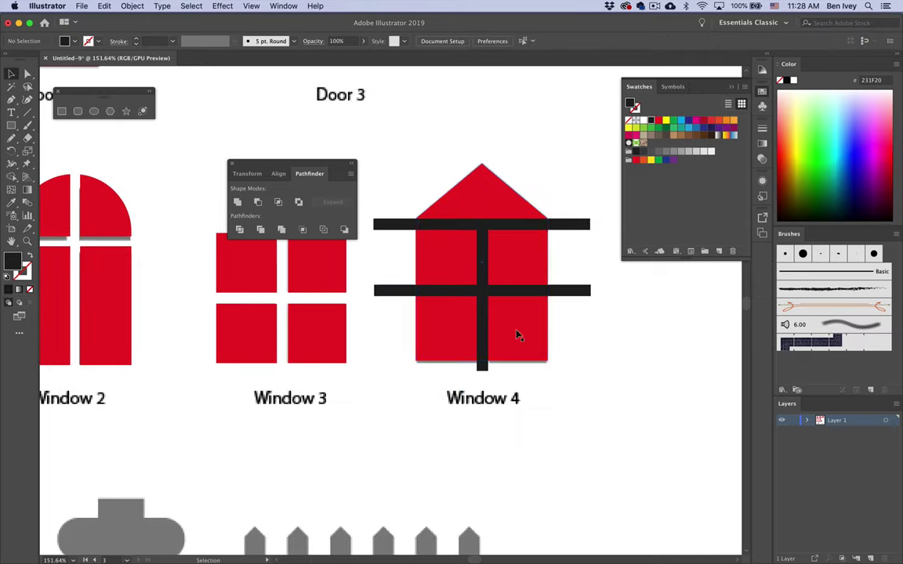
Step: Cut the three black bars out of the red Window 4 shape with Minus Front, and deselect the panes
{"action": "left_click_drag", "start_coordinate": [397, 183], "coordinate": [578, 385]}
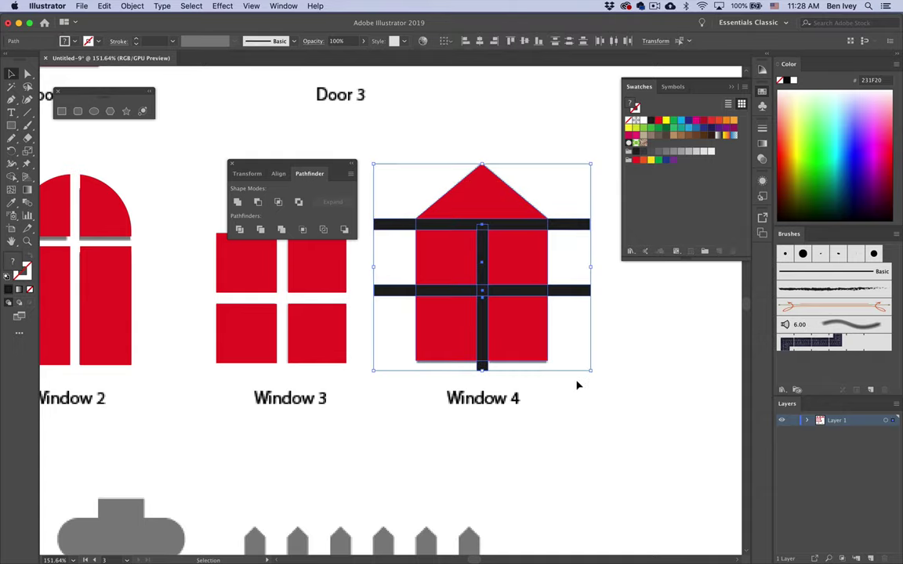
{"action": "left_click", "coordinate": [257, 201]}
{"action": "left_click", "coordinate": [613, 368]}
Step: Move the finished Window 4 panes beside the reference to compare them, undo the move, and deselect the panes
{"action": "scroll", "coordinate": [615, 370], "scroll_direction": "down", "scroll_amount": 5}
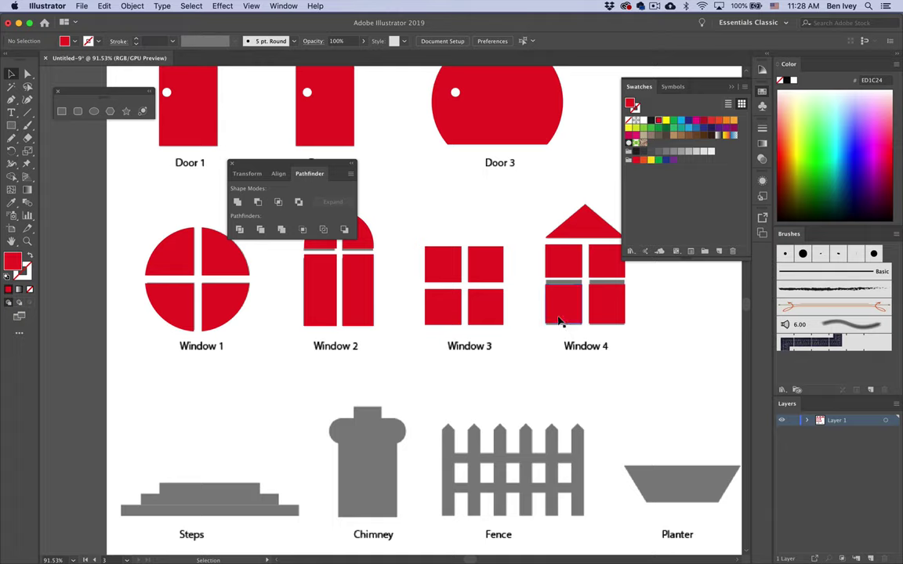
{"action": "left_click_drag", "start_coordinate": [559, 316], "coordinate": [649, 321]}
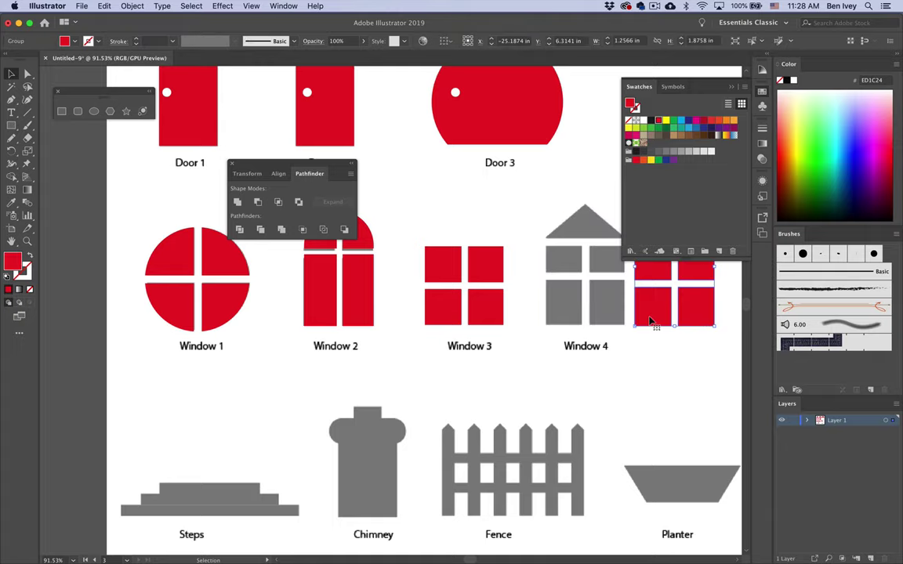
{"action": "key", "text": "super+z"}
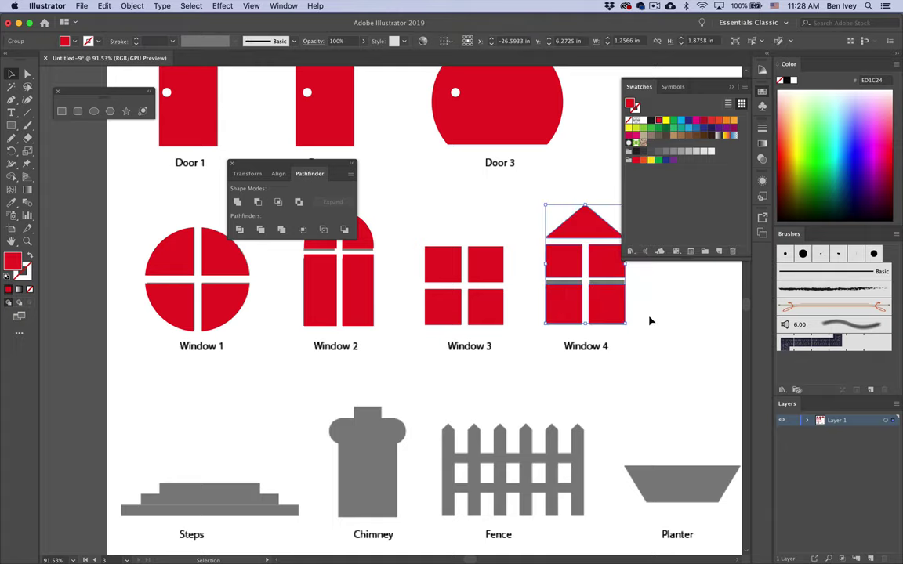
{"action": "left_click", "coordinate": [650, 320]}
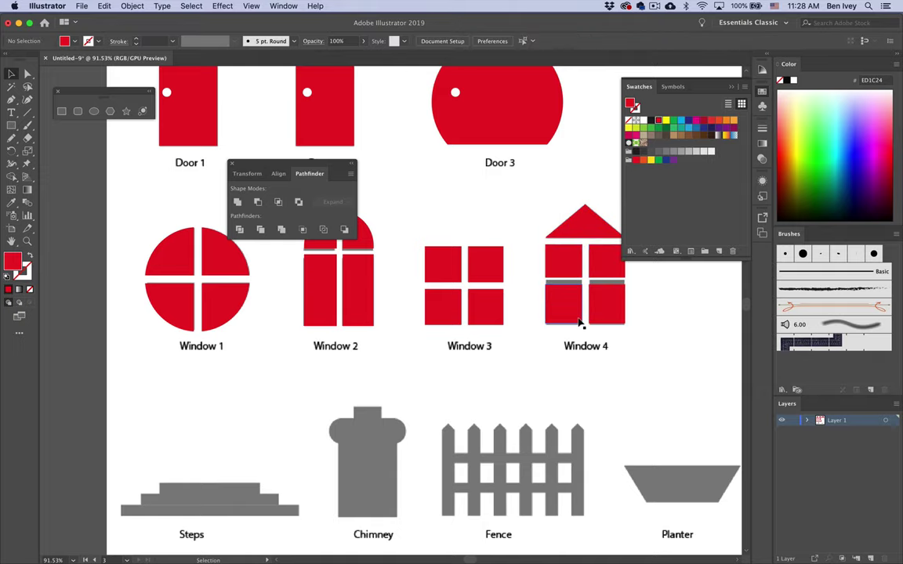
{"action": "scroll", "coordinate": [580, 324], "scroll_direction": "down", "scroll_amount": 3}
{"action": "scroll", "coordinate": [580, 324], "scroll_direction": "left", "scroll_amount": 2}
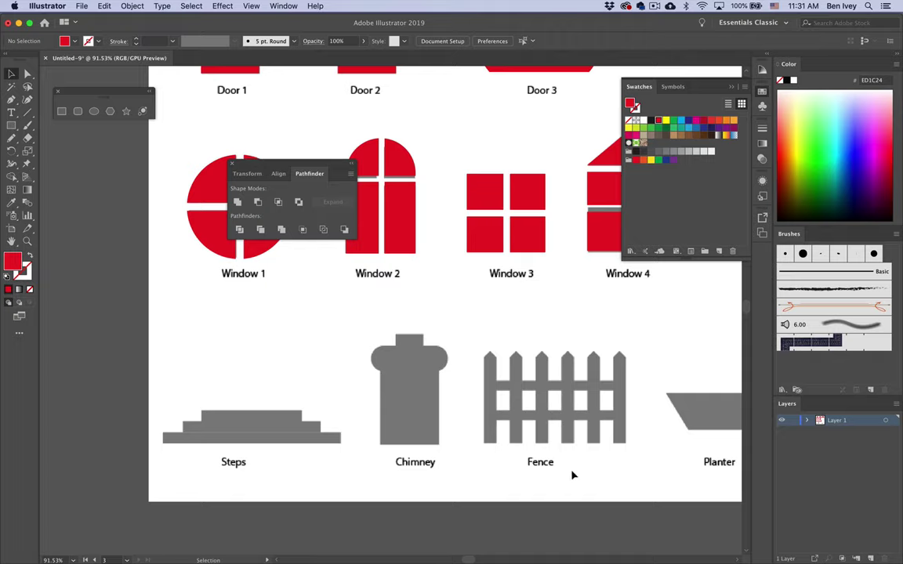
Step: Draw three red rectangles over the Steps reference, about 1.60 × 0.26 in, 2.17 × 0.23 in and 2.81 × 0.18 in from top to bottom
{"action": "scroll", "coordinate": [175, 456], "scroll_direction": "up", "scroll_amount": 5}
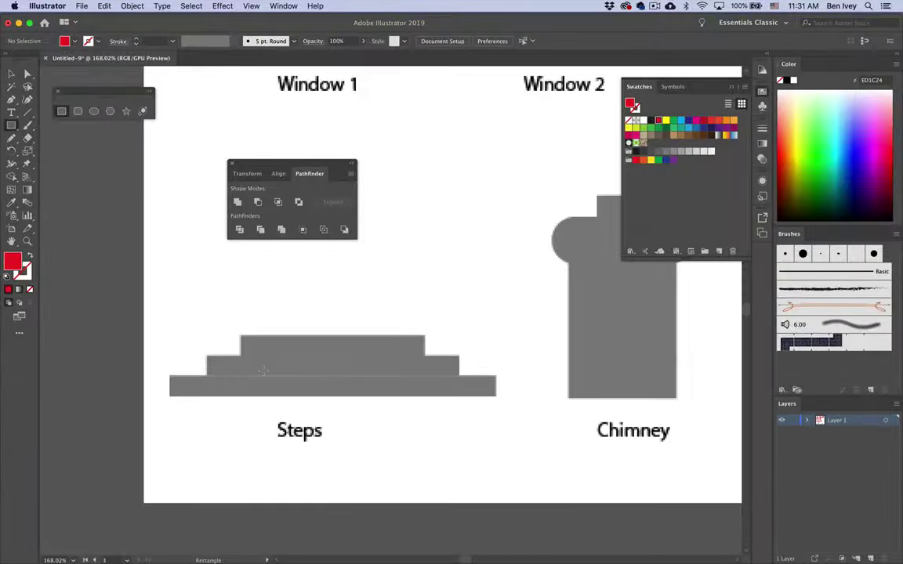
{"action": "mouse_move", "coordinate": [240, 336]}
{"action": "left_mouse_down"}
{"action": "mouse_move", "coordinate": [285, 360]}
{"action": "mouse_move", "coordinate": [427, 365]}
{"action": "left_mouse_up"}
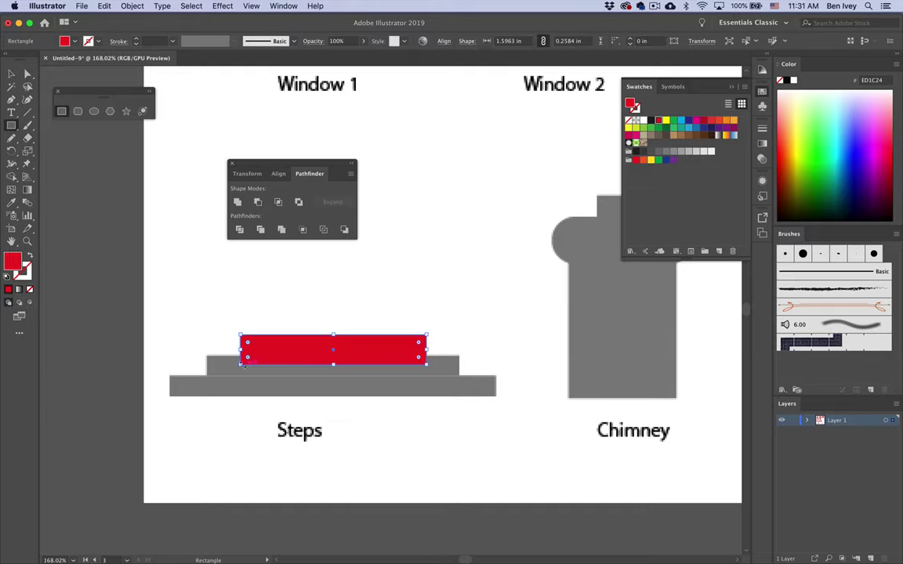
{"action": "left_click_drag", "start_coordinate": [207, 356], "coordinate": [460, 382]}
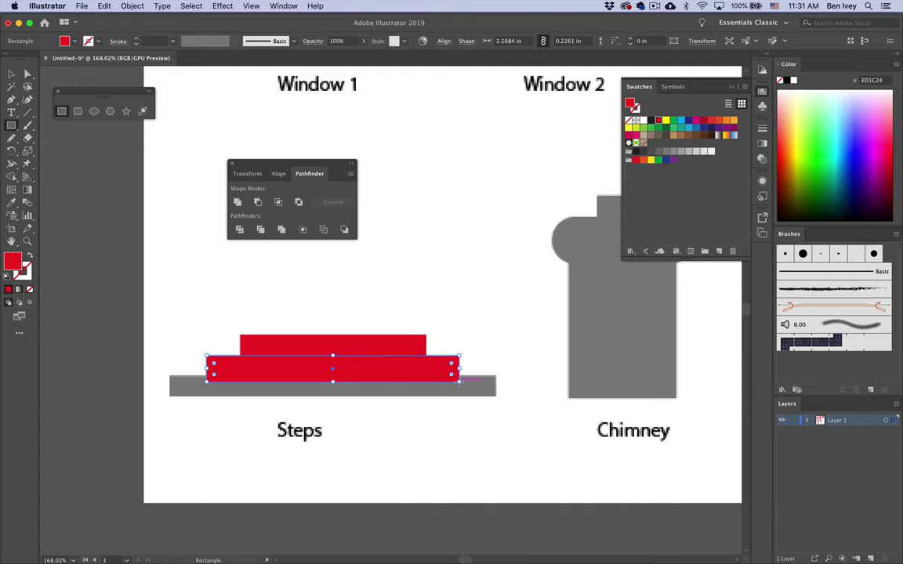
{"action": "left_click_drag", "start_coordinate": [169, 376], "coordinate": [497, 398]}
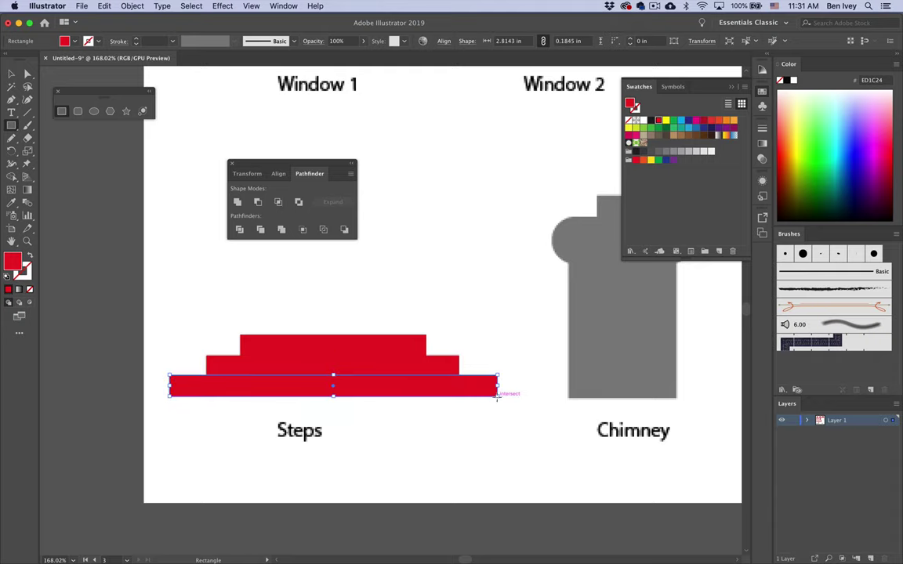
Step: Unite the three Steps rectangles into one shape with Pathfinder and deselect it
{"action": "left_click", "coordinate": [11, 73]}
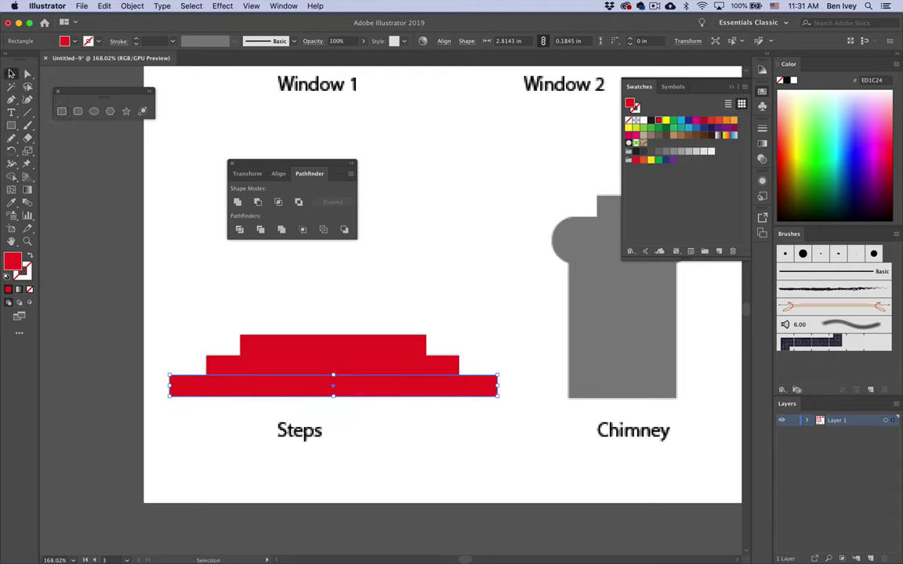
{"action": "left_click_drag", "start_coordinate": [208, 306], "coordinate": [316, 447]}
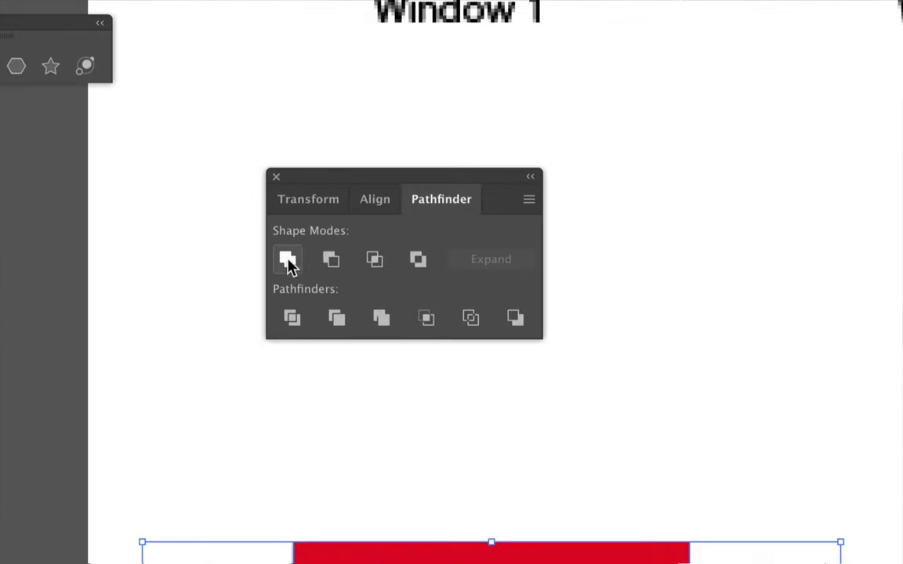
{"action": "left_click", "coordinate": [238, 203]}
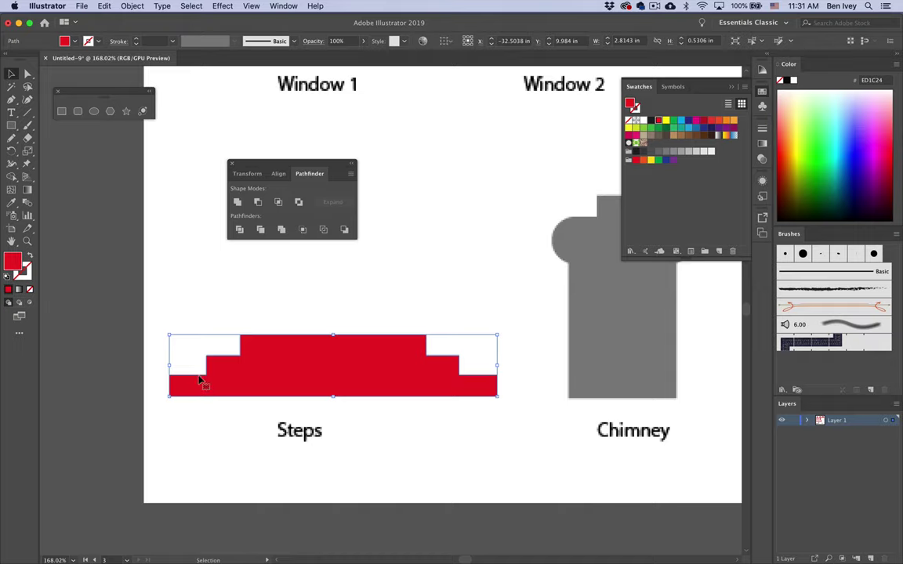
{"action": "left_click", "coordinate": [391, 314]}
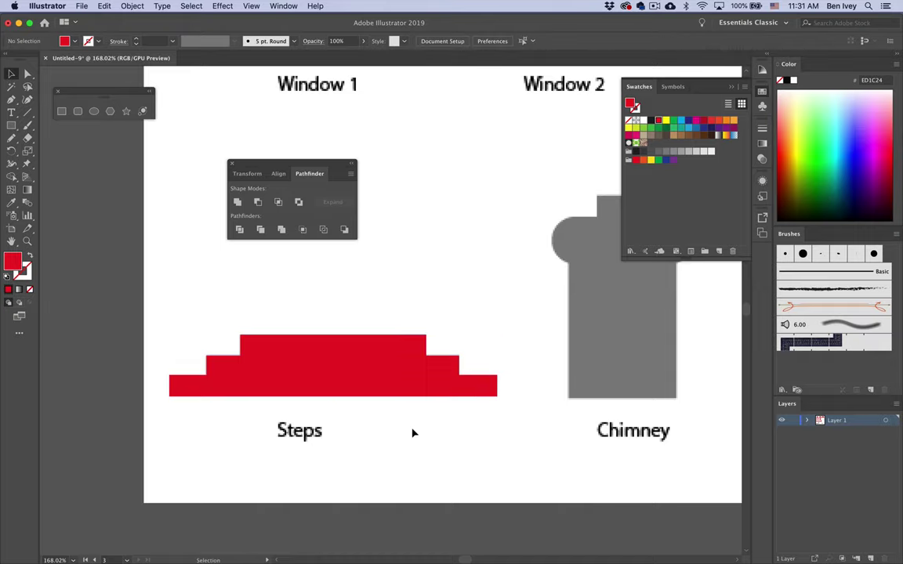
Step: Draw a red rectangle over the Chimney's body, with its upper edge reaching into the rounded cap
{"action": "scroll", "coordinate": [483, 315], "scroll_direction": "right", "scroll_amount": 5}
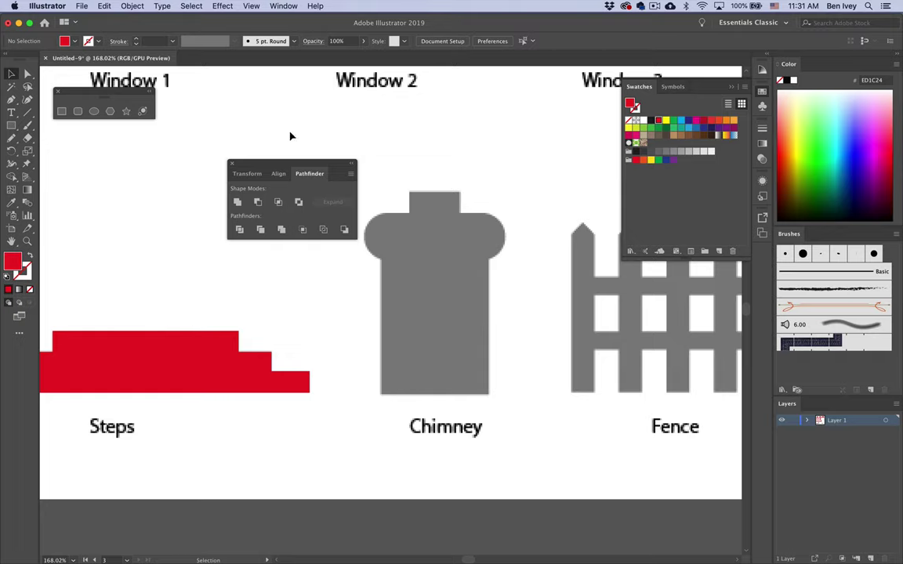
{"action": "left_click", "coordinate": [62, 111]}
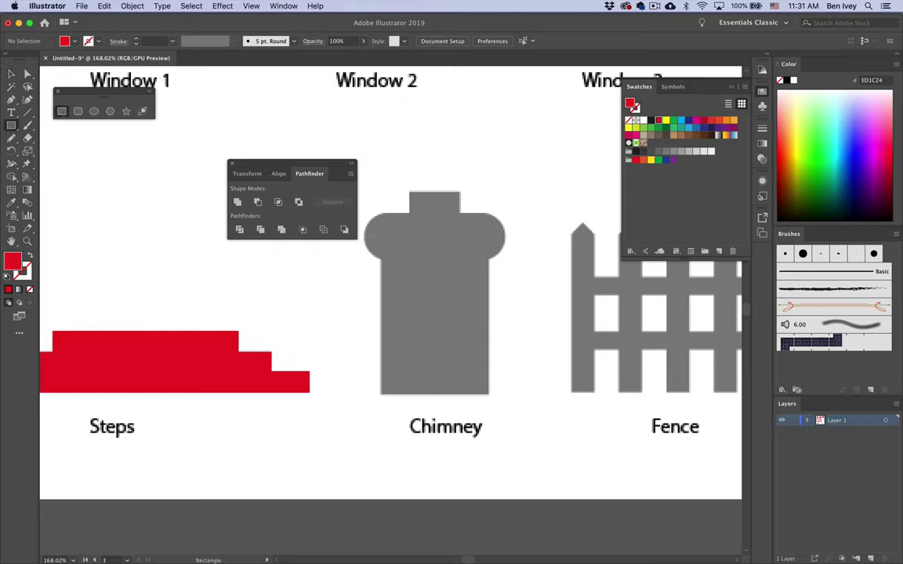
{"action": "left_click_drag", "start_coordinate": [382, 250], "coordinate": [488, 393]}
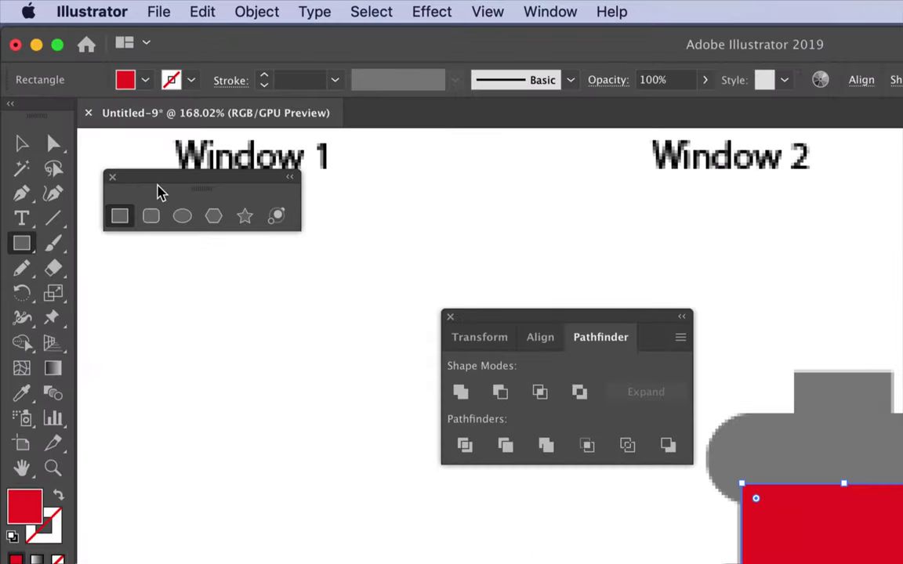
Step: Draw a rounded rectangle over the Chimney's wide cap, increasing the corner radius until both ends are fully round
{"action": "left_click", "coordinate": [151, 216]}
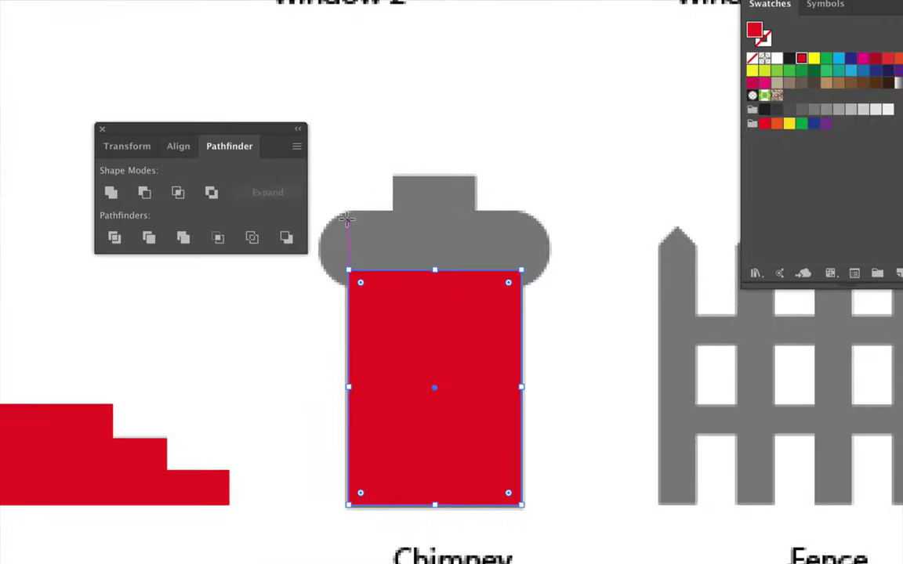
{"action": "left_click_drag", "start_coordinate": [320, 213], "coordinate": [551, 286]}
{"action": "key", "text": "Up"}
{"action": "key", "text": "Up"}
{"action": "key", "text": "Up"}
{"action": "key", "text": "Up"}
{"action": "key", "text": "Up"}
{"action": "key", "text": "Up"}
{"action": "key", "text": "Up"}
{"action": "key", "text": "Up"}
{"action": "key", "text": "Up"}
{"action": "key", "text": "Up"}
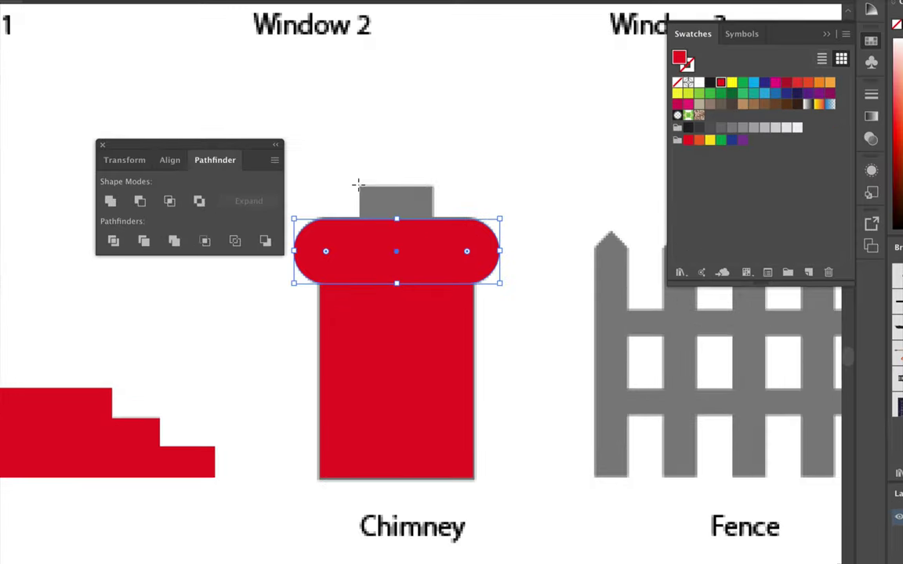
Step: Draw the Chimney's small top rectangle overlapping the cap, unite it with the cap and body, and deselect the shape
{"action": "left_click_drag", "start_coordinate": [358, 185], "coordinate": [433, 238]}
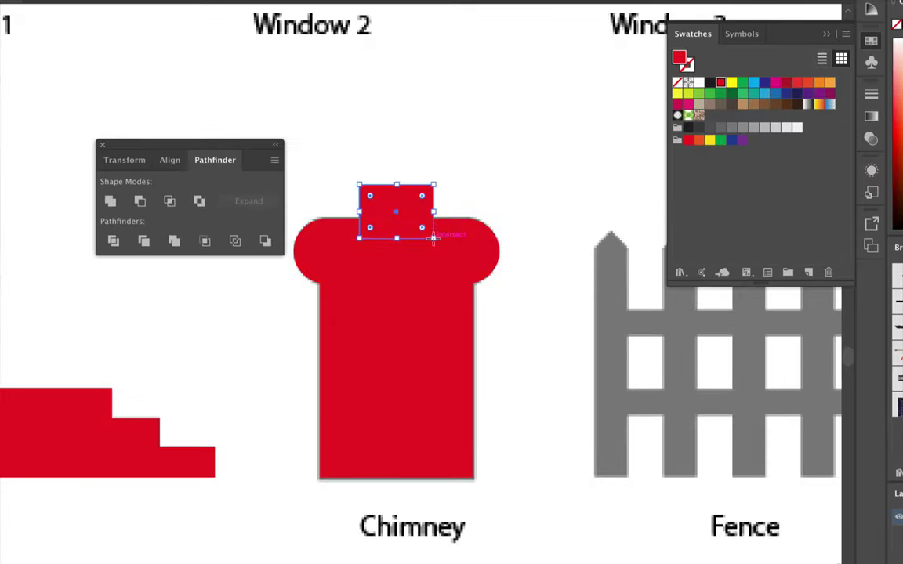
{"action": "left_click", "coordinate": [388, 332], "text": "shift"}
{"action": "left_click", "coordinate": [383, 237], "text": "shift"}
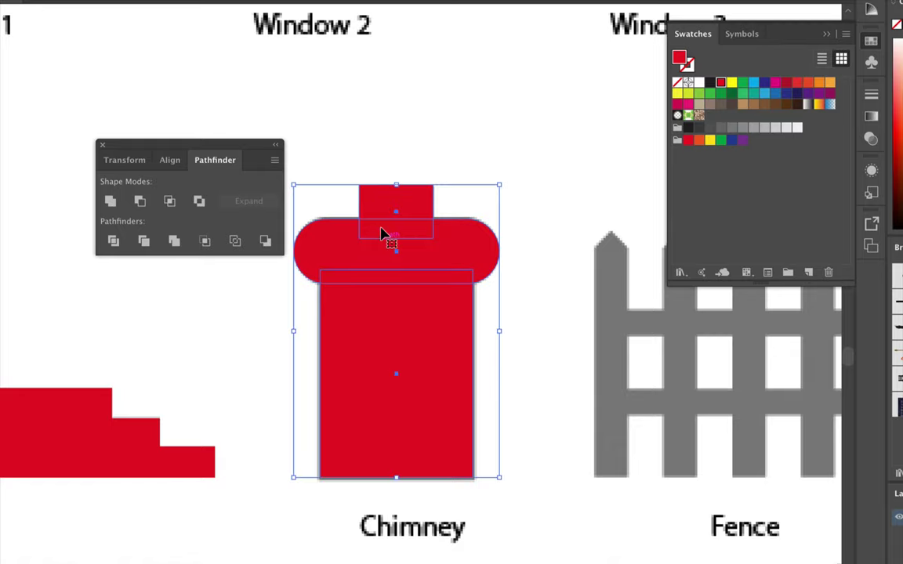
{"action": "key", "text": "shift+m"}
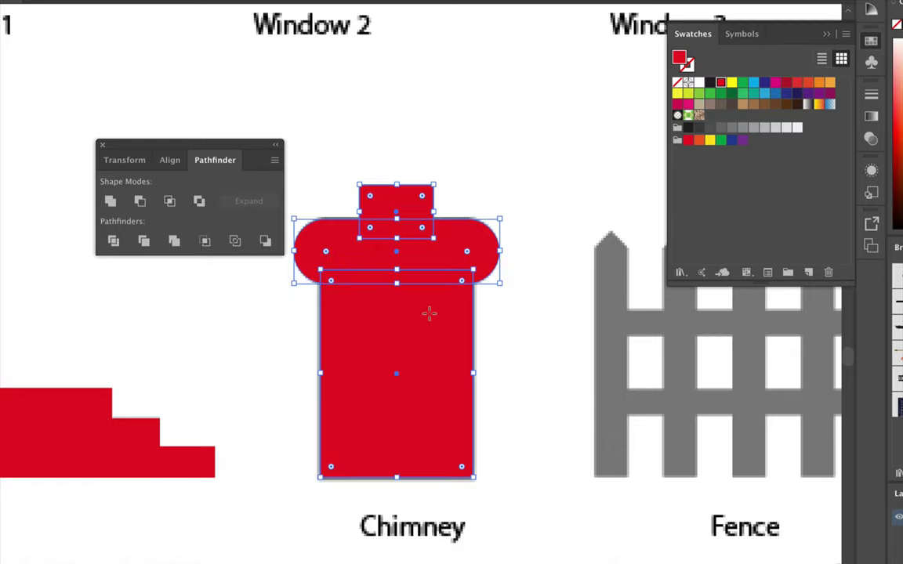
{"action": "left_click", "coordinate": [110, 202]}
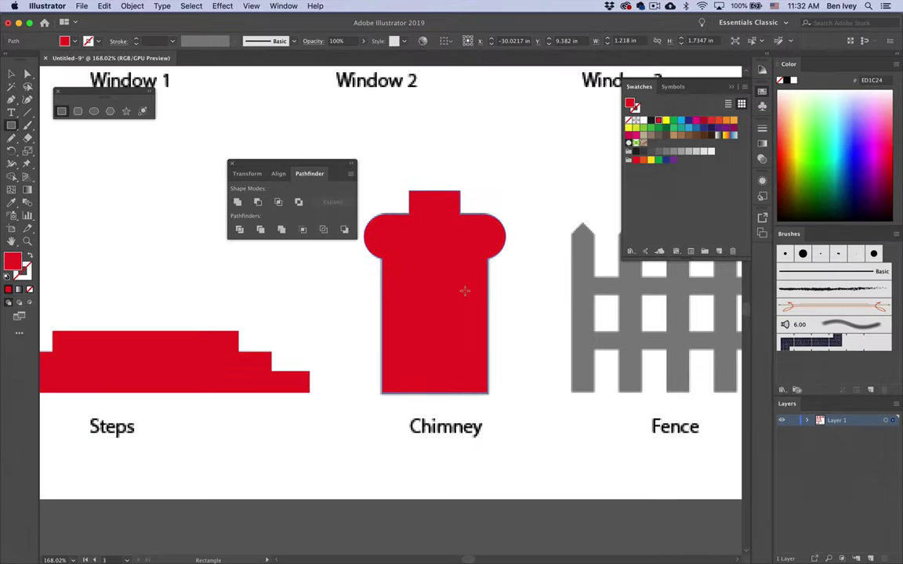
{"action": "left_click", "coordinate": [11, 73]}
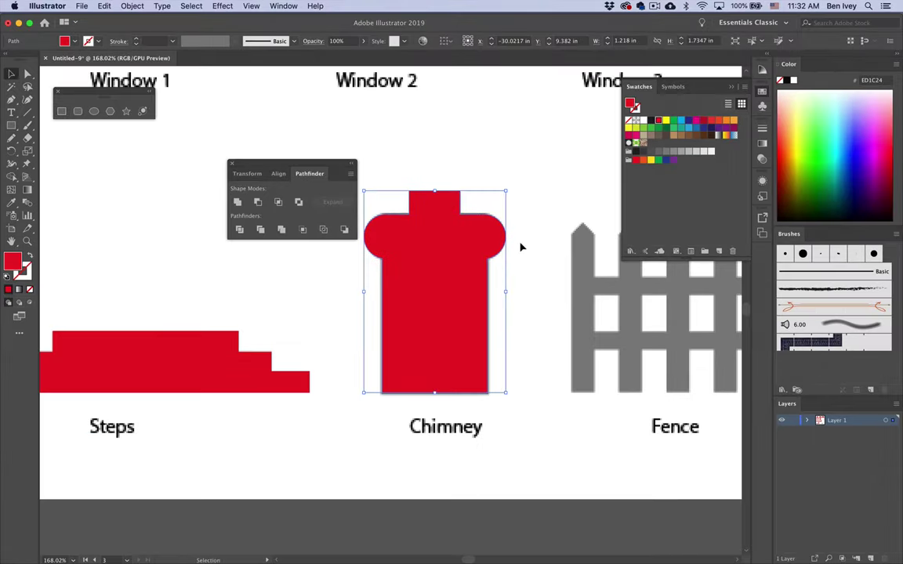
{"action": "left_click", "coordinate": [569, 298]}
Step: Draw a red rectangle about 0.20 × 1.36 in over the Fence's leftmost picket, starting just below its pointed tip
{"action": "scroll", "coordinate": [568, 299], "scroll_direction": "right", "scroll_amount": 5}
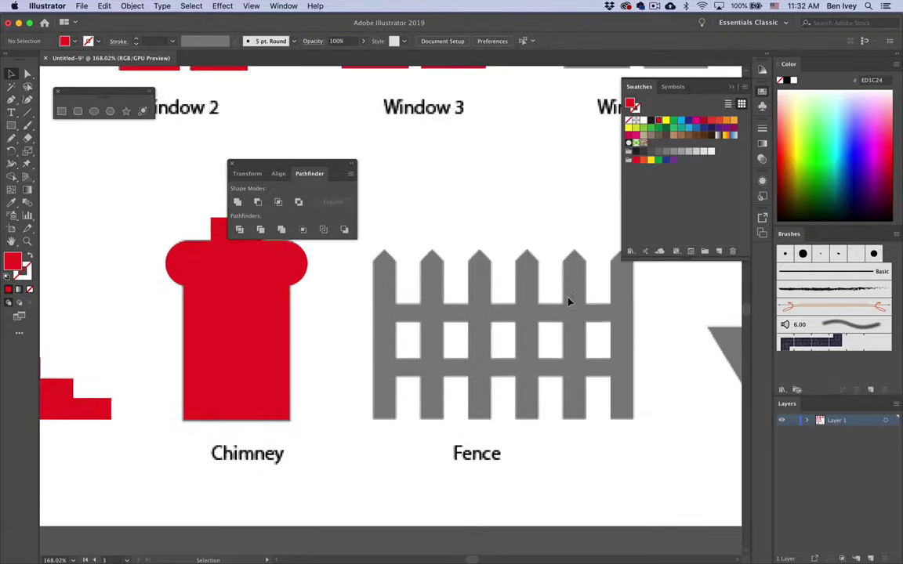
{"action": "scroll", "coordinate": [568, 300], "scroll_direction": "up", "scroll_amount": 5}
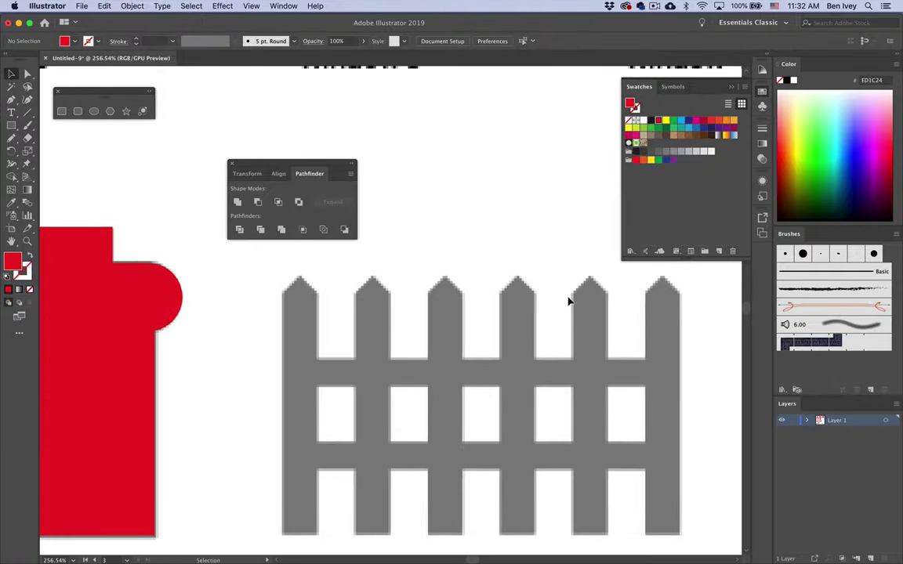
{"action": "scroll", "coordinate": [568, 301], "scroll_direction": "right", "scroll_amount": 1}
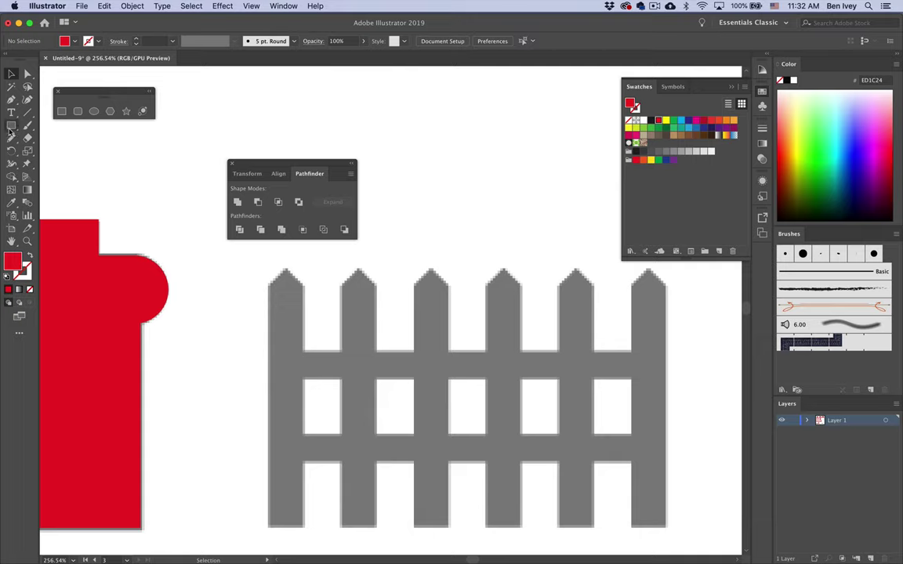
{"action": "left_click", "coordinate": [62, 112]}
{"action": "left_click_drag", "start_coordinate": [268, 282], "coordinate": [304, 525]}
Step: Add an anchor point midway along the picket's upper edge, raise it to the reference's peak to form the tip, and deselect the picket
{"action": "scroll", "coordinate": [289, 313], "scroll_direction": "up", "scroll_amount": 5}
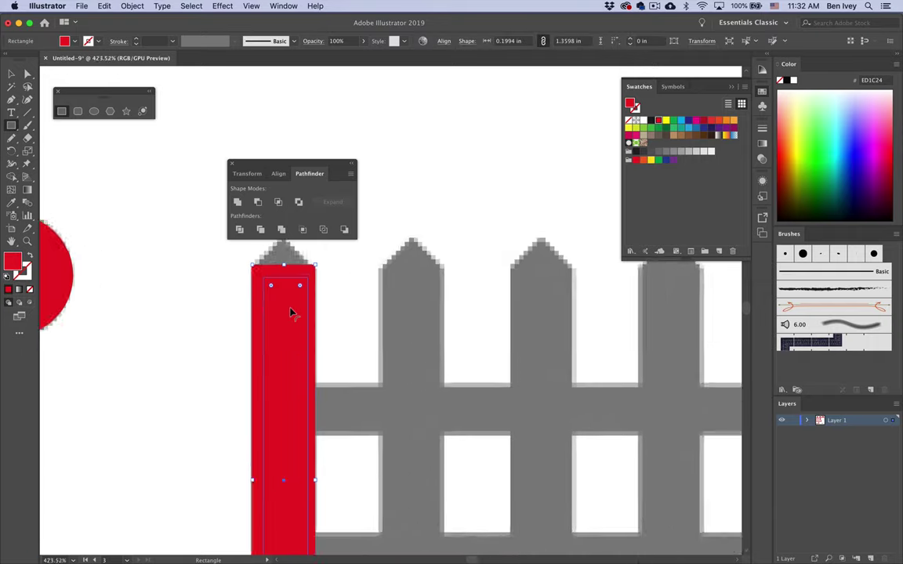
{"action": "scroll", "coordinate": [290, 314], "scroll_direction": "left", "scroll_amount": 5}
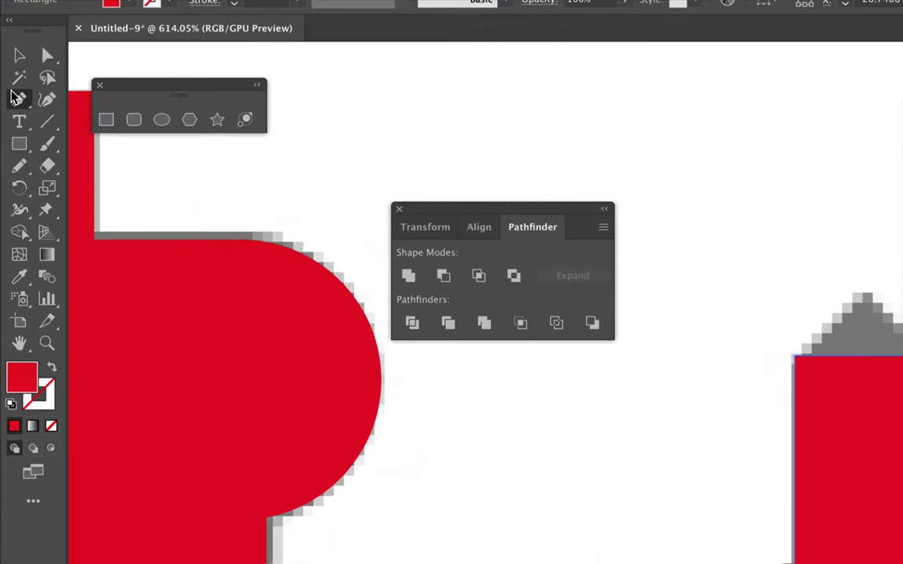
{"action": "left_click", "coordinate": [11, 99]}
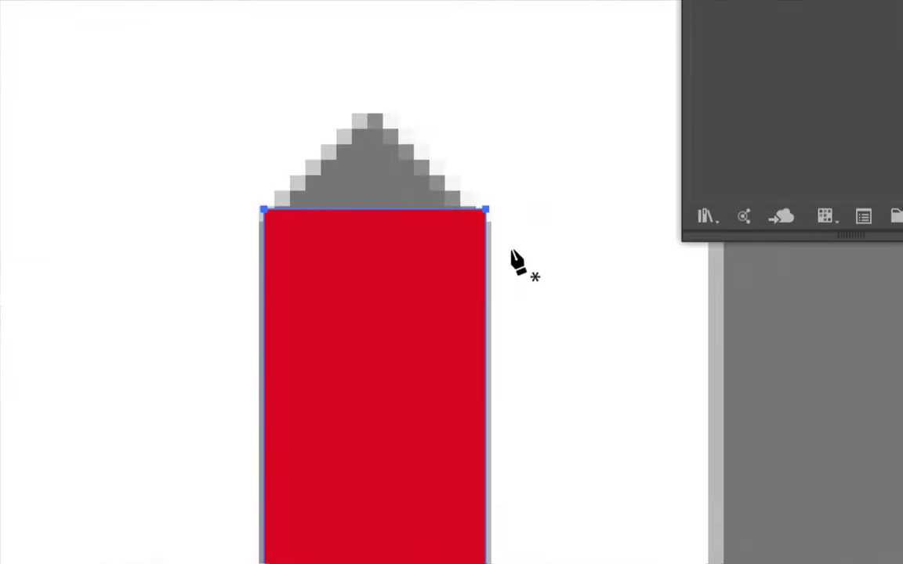
{"action": "left_click", "coordinate": [374, 210]}
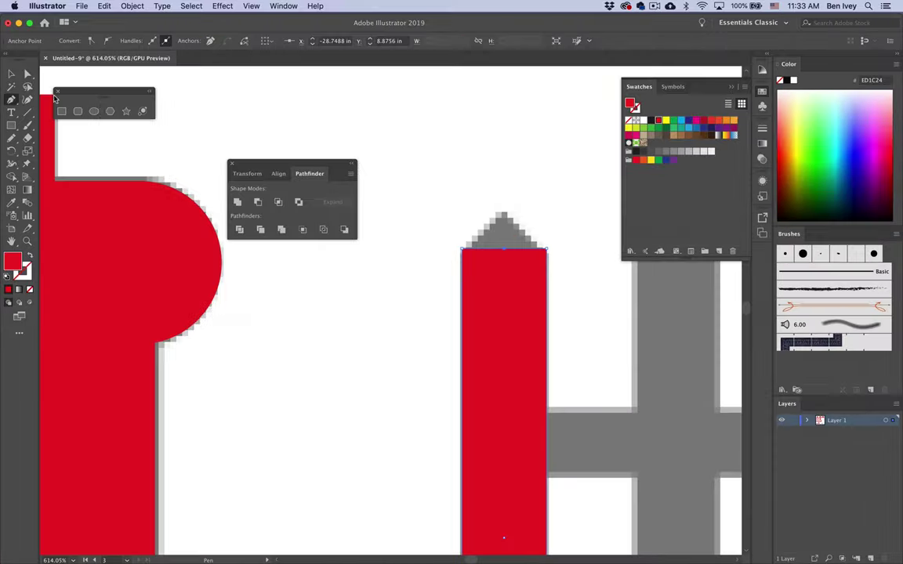
{"action": "left_click", "coordinate": [27, 74]}
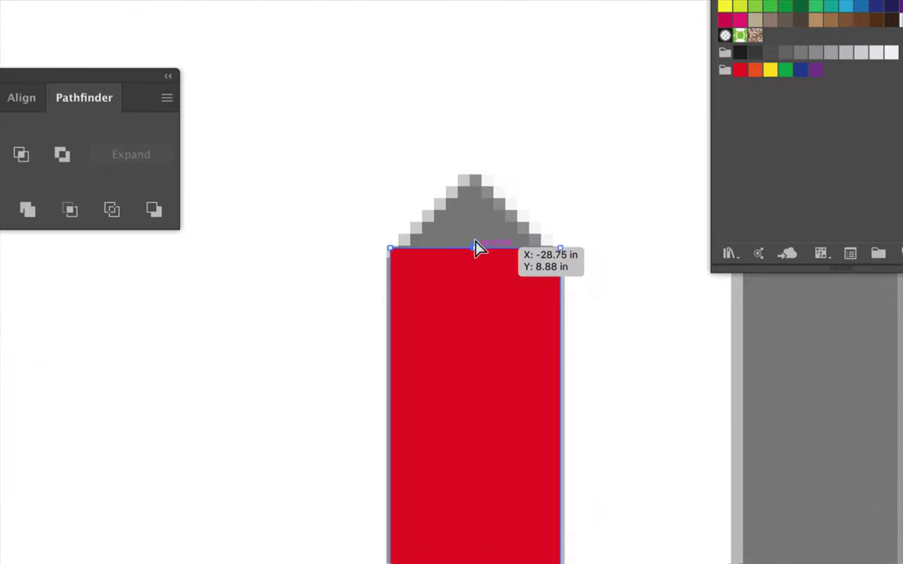
{"action": "left_click_drag", "start_coordinate": [505, 251], "coordinate": [475, 174]}
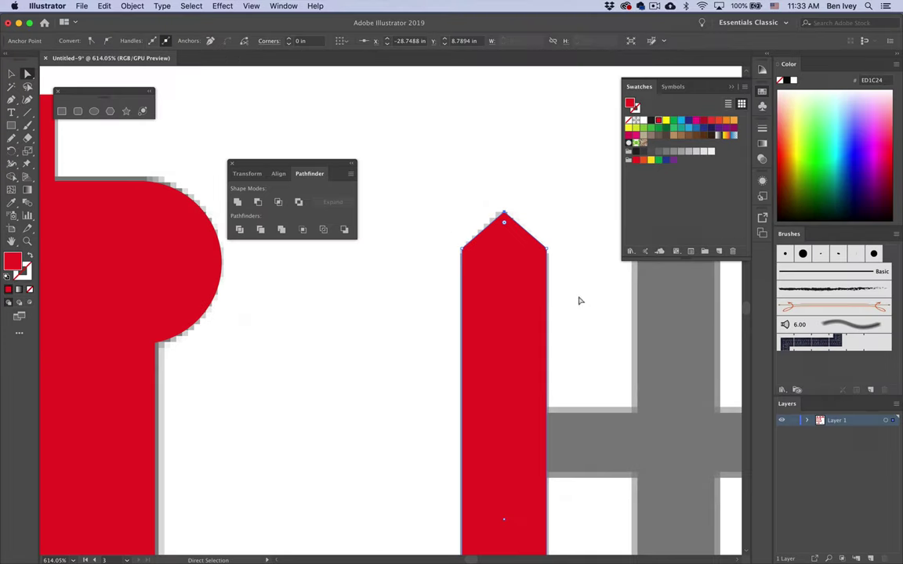
{"action": "left_click", "coordinate": [650, 400]}
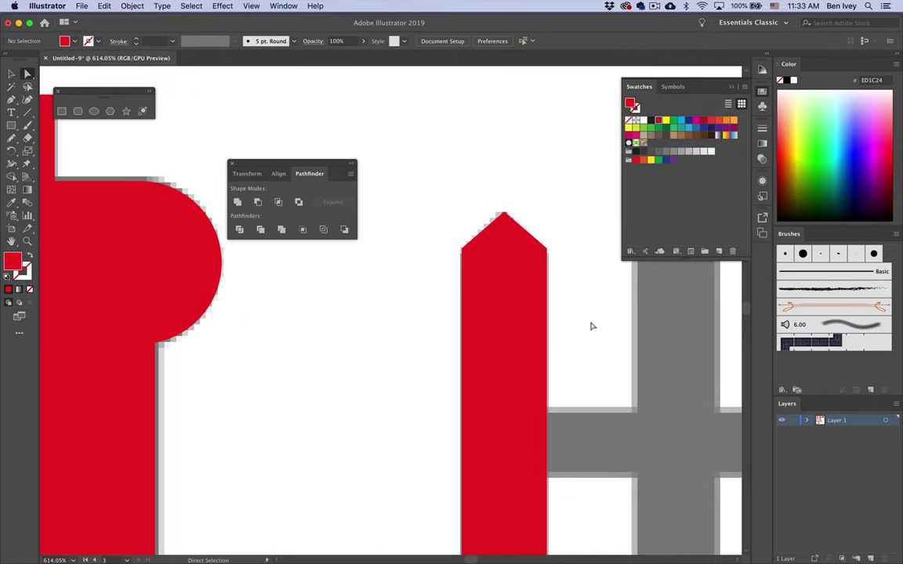
{"action": "left_click", "coordinate": [533, 298]}
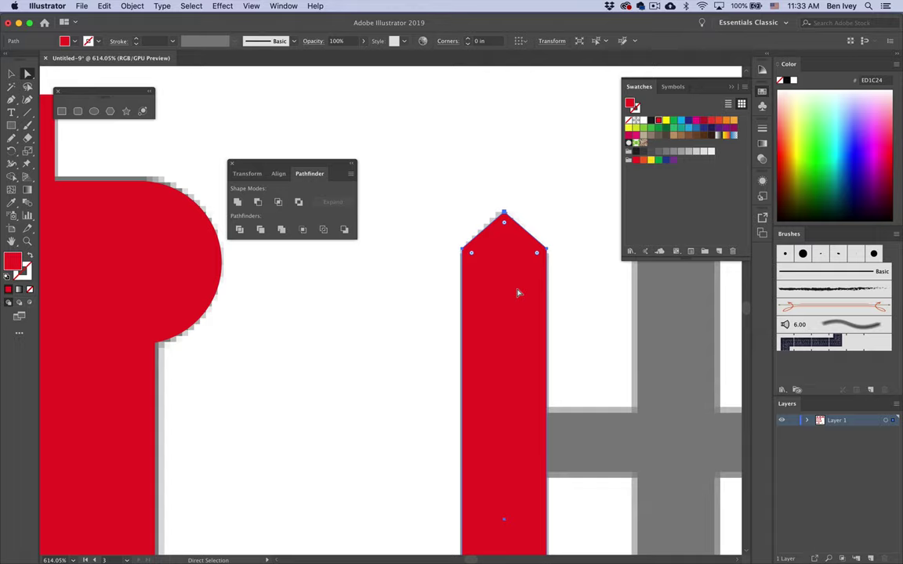
{"action": "left_click", "coordinate": [574, 342]}
Step: Duplicate the red picket horizontally onto the Fence's second picket from the left
{"action": "scroll", "coordinate": [574, 343], "scroll_direction": "down", "scroll_amount": 5}
{"action": "scroll", "coordinate": [574, 342], "scroll_direction": "right", "scroll_amount": 3}
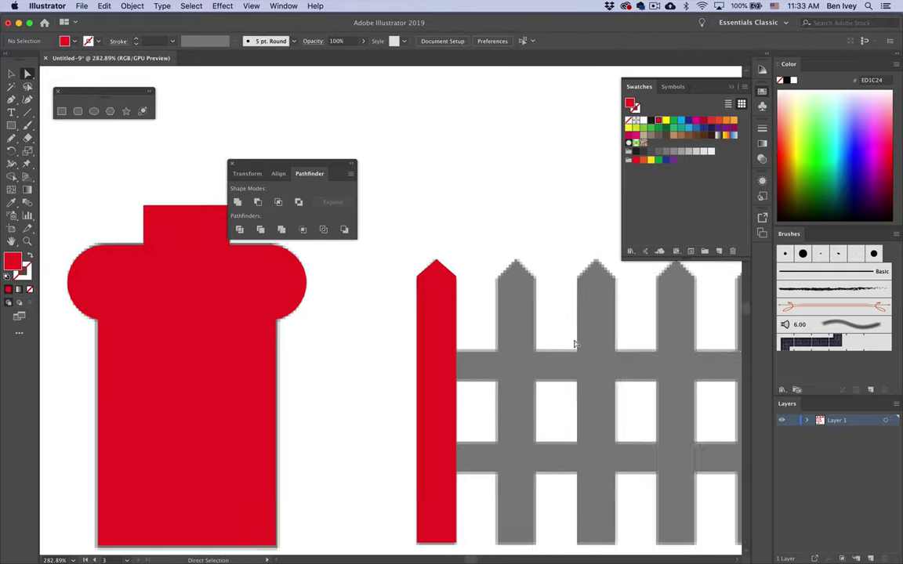
{"action": "scroll", "coordinate": [574, 342], "scroll_direction": "right", "scroll_amount": 5}
{"action": "left_click", "coordinate": [11, 74]}
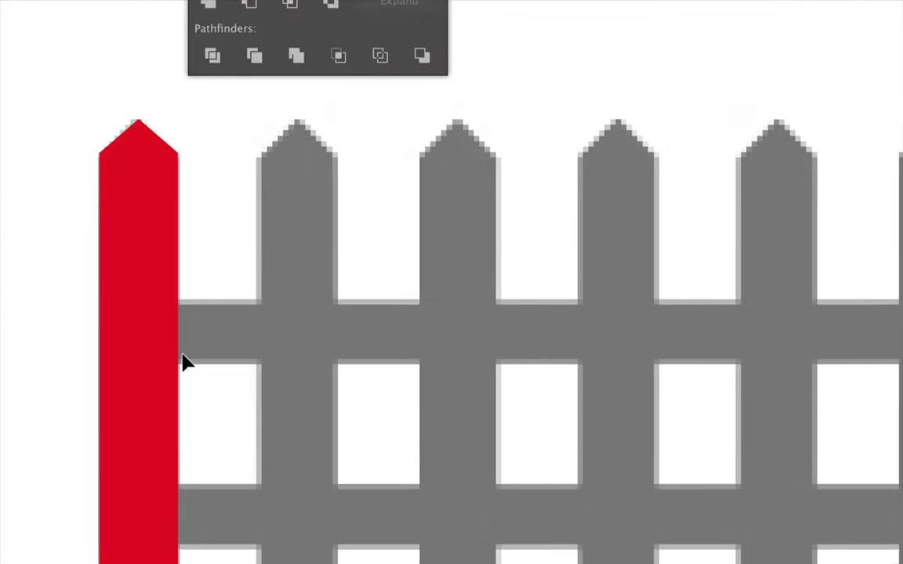
{"action": "left_click", "coordinate": [151, 322]}
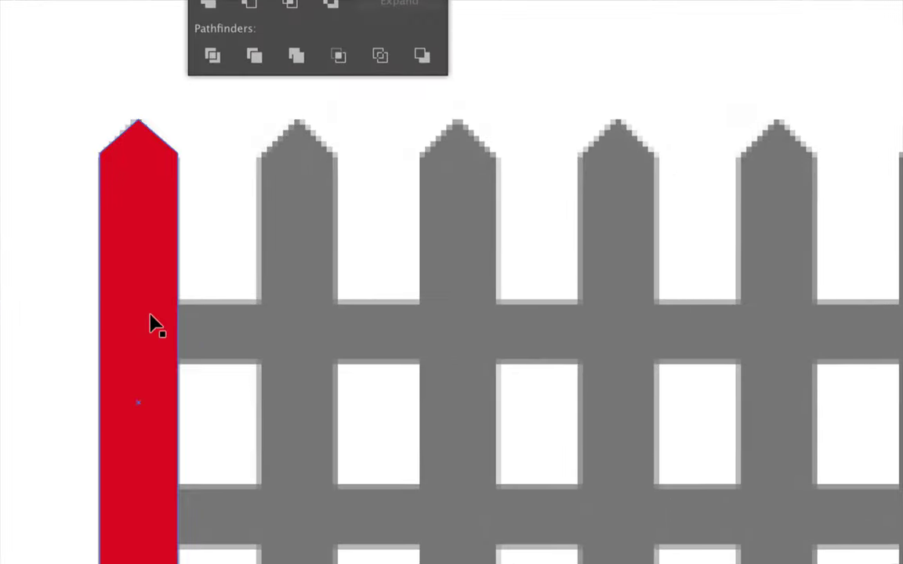
{"action": "left_click", "coordinate": [217, 236]}
{"action": "left_click", "coordinate": [135, 215]}
{"action": "left_click", "coordinate": [135, 211]}
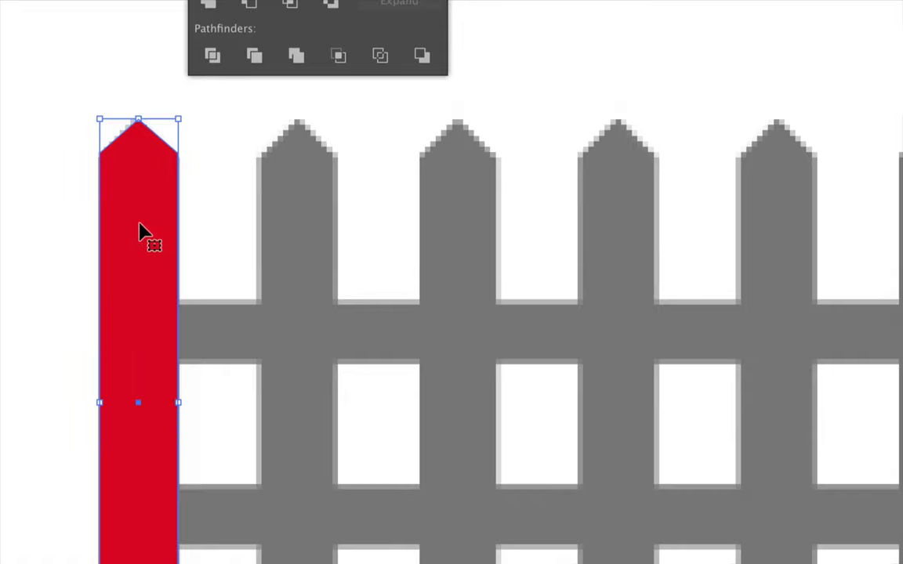
{"action": "right_click", "coordinate": [141, 230]}
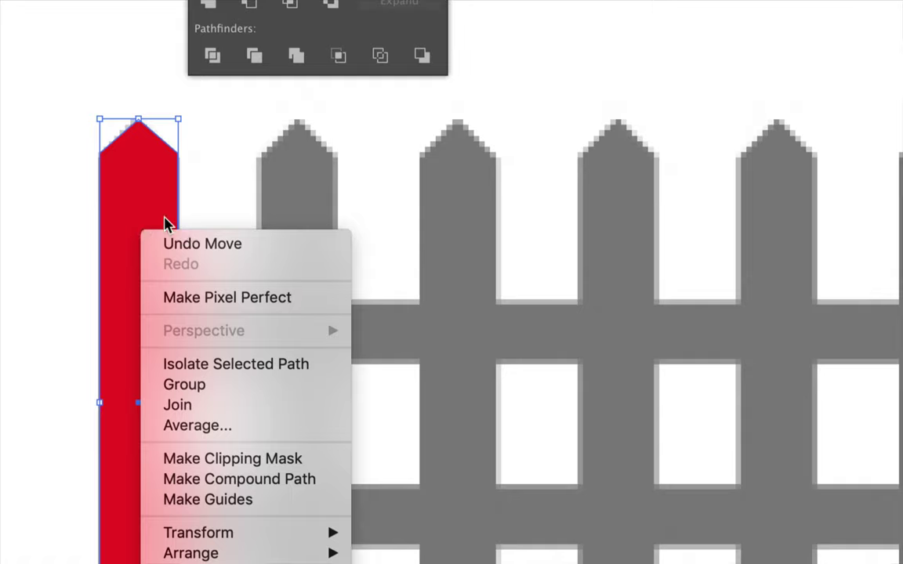
{"action": "left_click", "coordinate": [130, 202]}
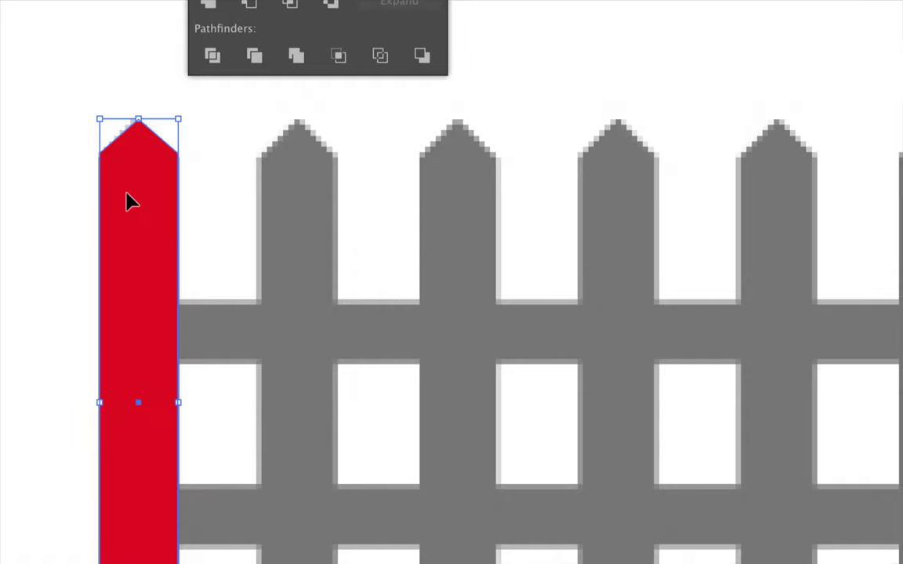
{"action": "left_click_drag", "start_coordinate": [128, 201], "coordinate": [289, 207]}
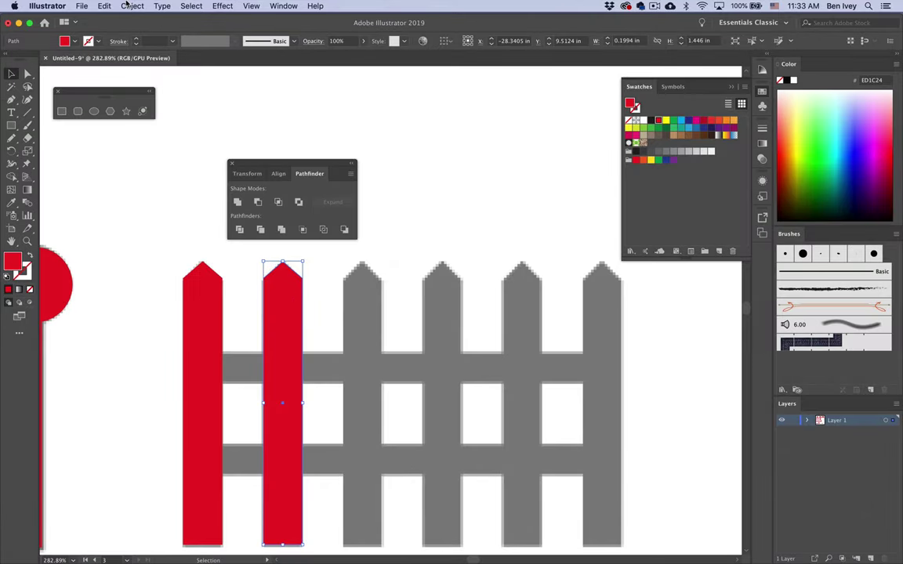
Step: Repeat the copy with Transform Again to cover the Fence's four remaining pickets, and deselect the last one
{"action": "left_click", "coordinate": [128, 6]}
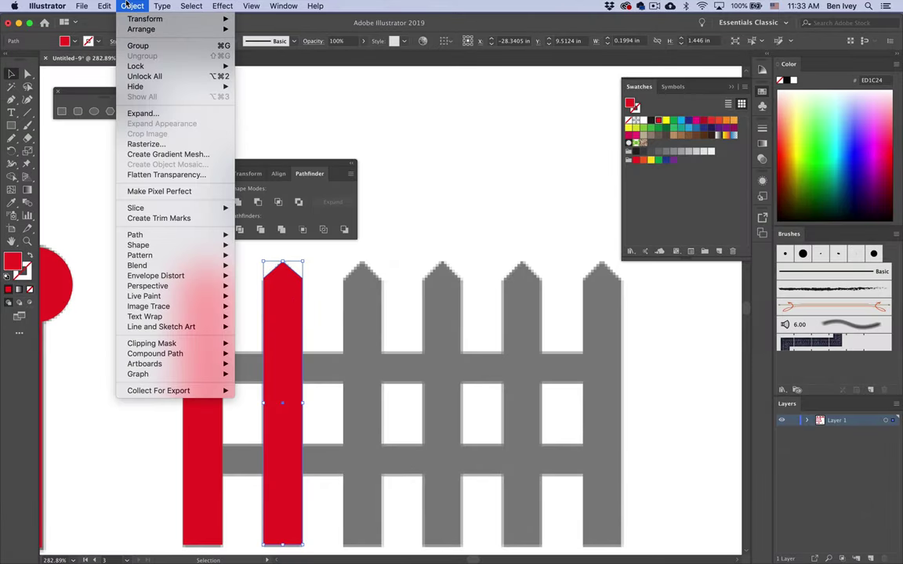
{"action": "mouse_move", "coordinate": [130, 17]}
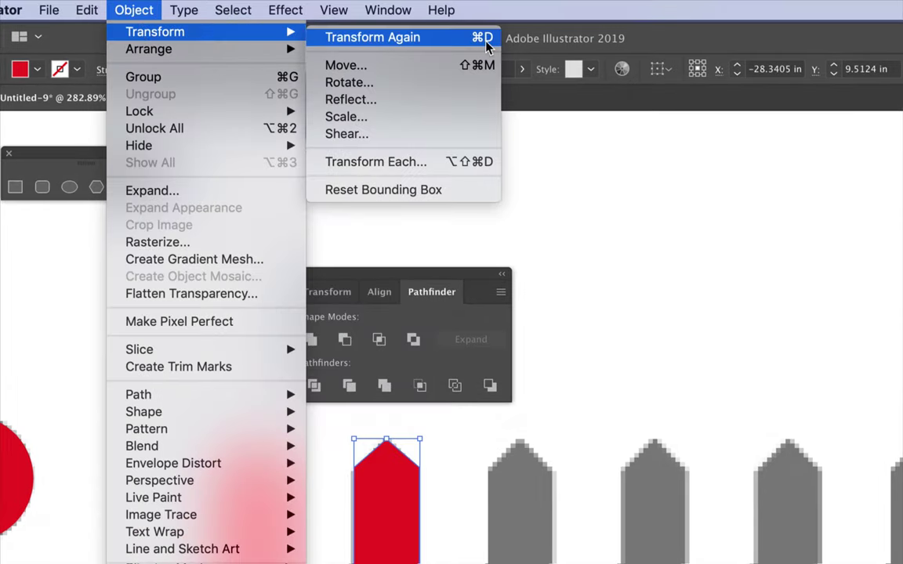
{"action": "left_click", "coordinate": [483, 41]}
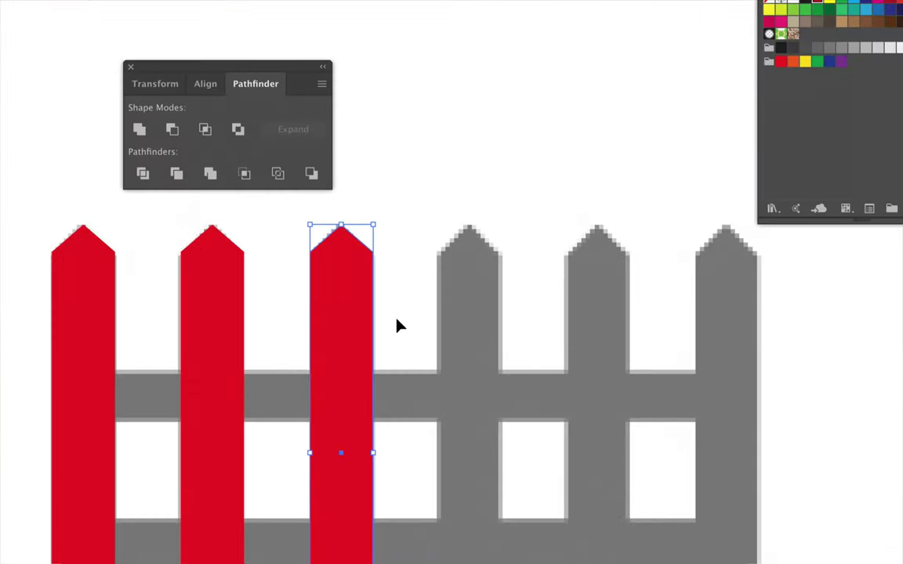
{"action": "key", "text": "a"}
{"action": "key", "text": "ctrl+d"}
{"action": "key", "text": "ctrl+d"}
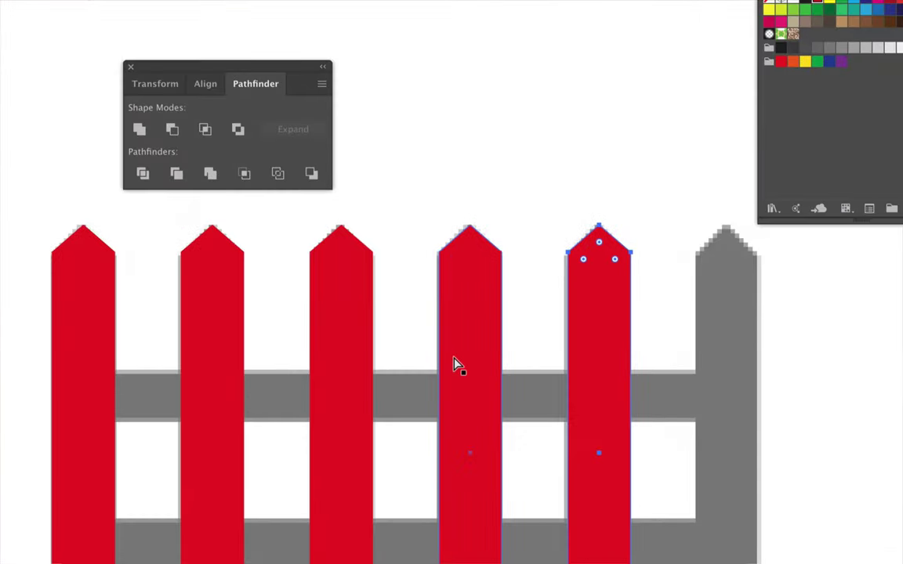
{"action": "key", "text": "ctrl+d"}
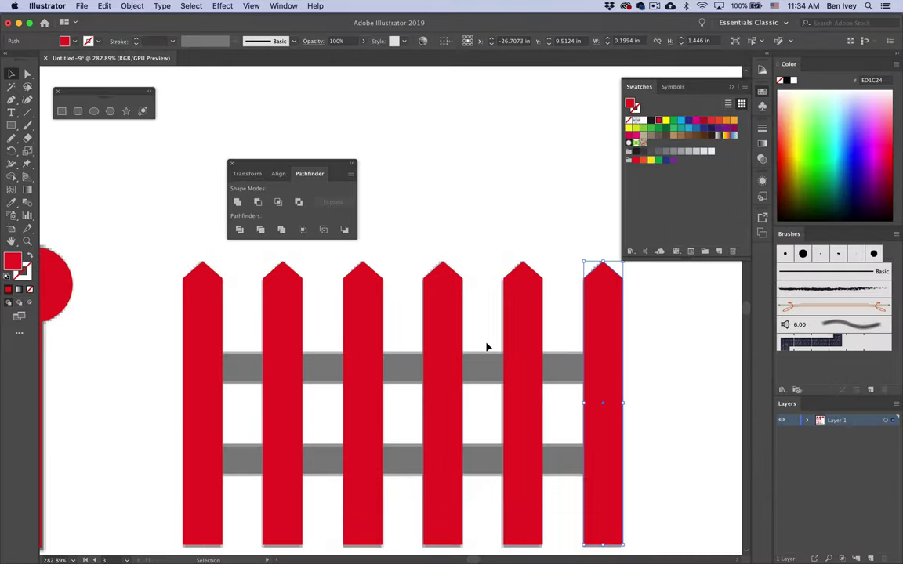
{"action": "left_click", "coordinate": [486, 347]}
Step: Draw two red rectangles across the pickets for the Fence's rails, about 2.08 × 0.16 in above and 2.01 × 0.15 in below
{"action": "left_click", "coordinate": [11, 126]}
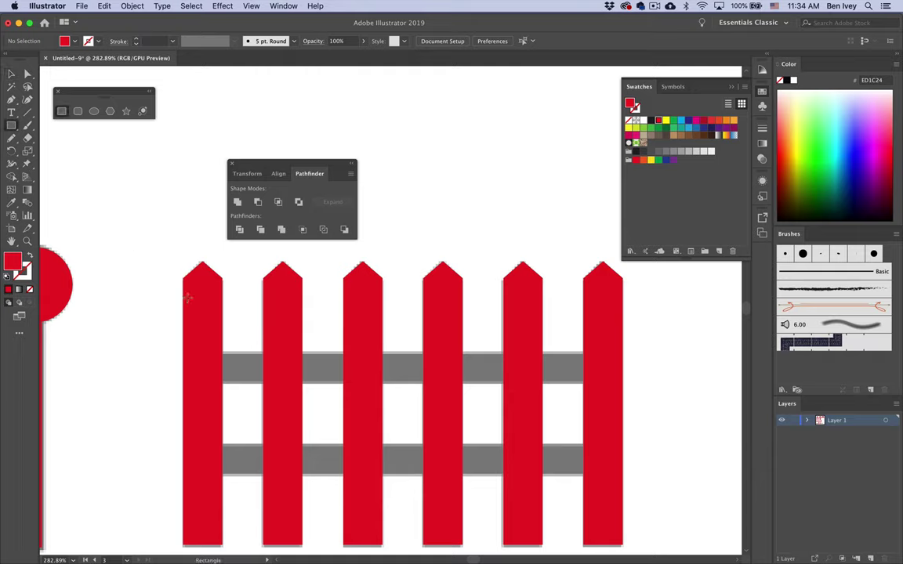
{"action": "left_click_drag", "start_coordinate": [193, 354], "coordinate": [603, 383]}
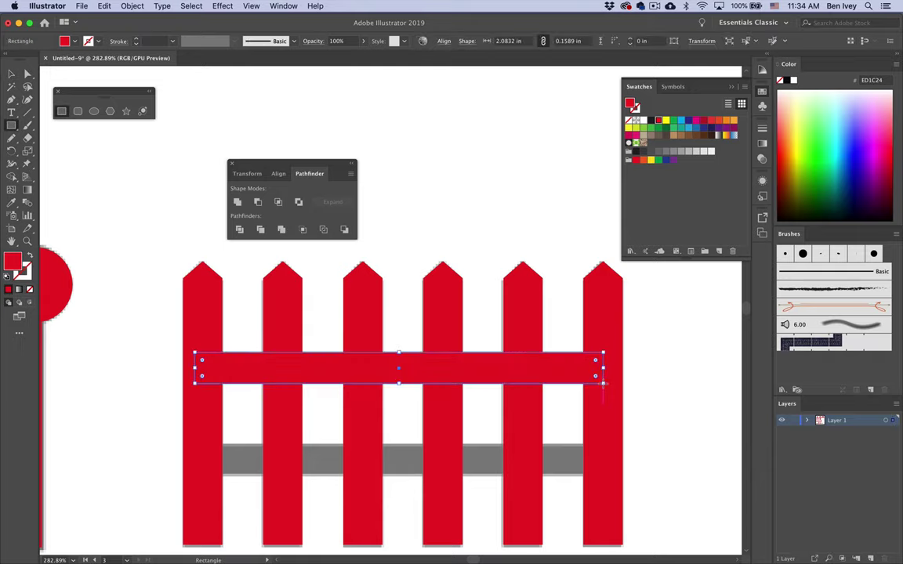
{"action": "left_click_drag", "start_coordinate": [203, 445], "coordinate": [597, 474]}
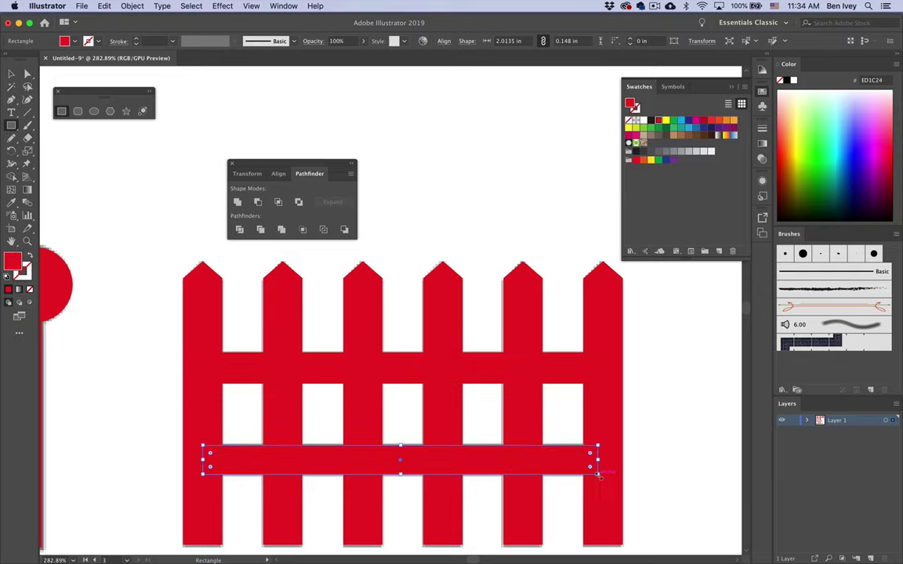
Step: Unite all the Fence's pickets and both rails into a single shape, and deselect it
{"action": "scroll", "coordinate": [598, 475], "scroll_direction": "down", "scroll_amount": 5}
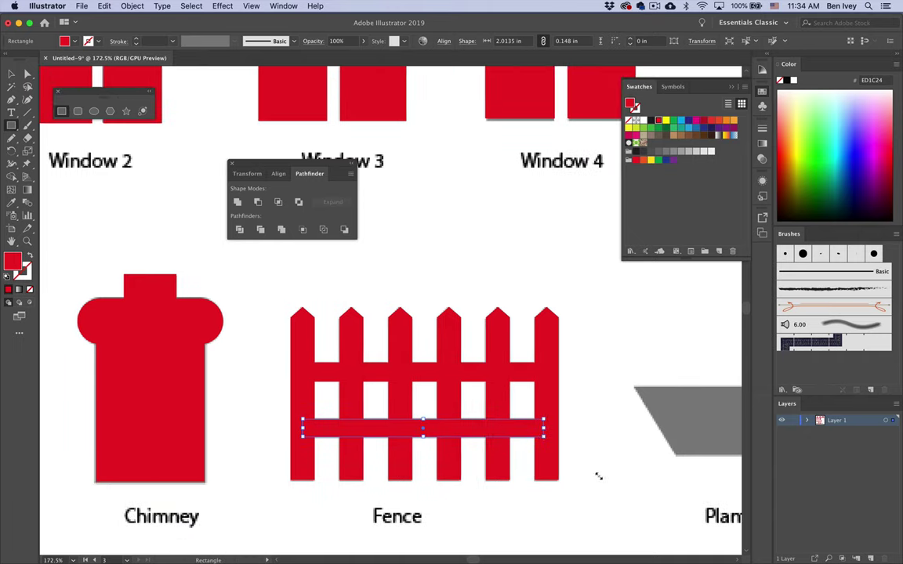
{"action": "left_click", "coordinate": [11, 73]}
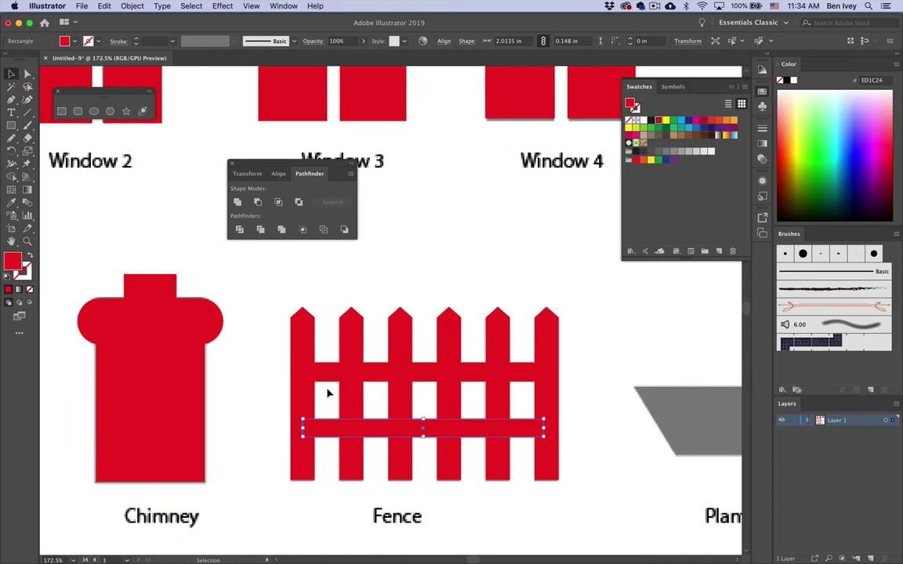
{"action": "left_click_drag", "start_coordinate": [265, 301], "coordinate": [576, 470]}
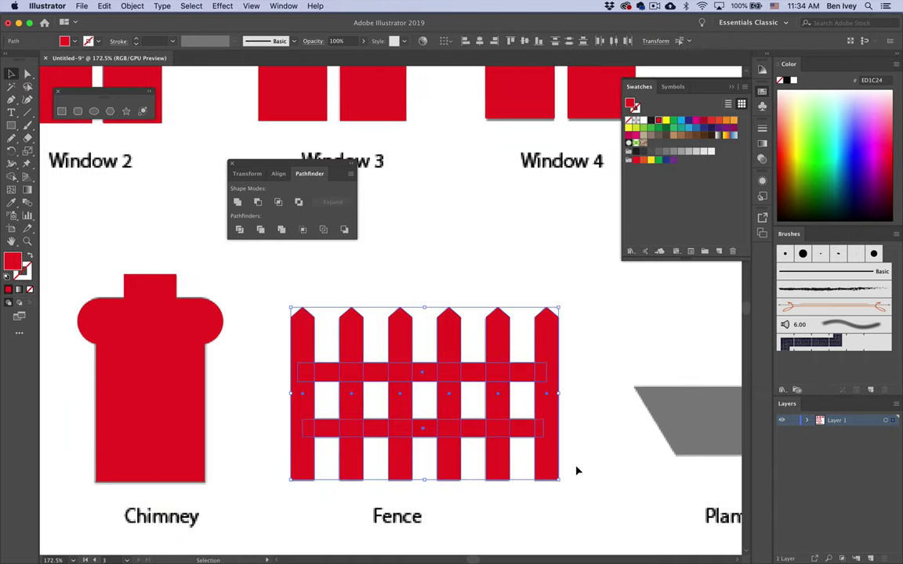
{"action": "left_click", "coordinate": [238, 202]}
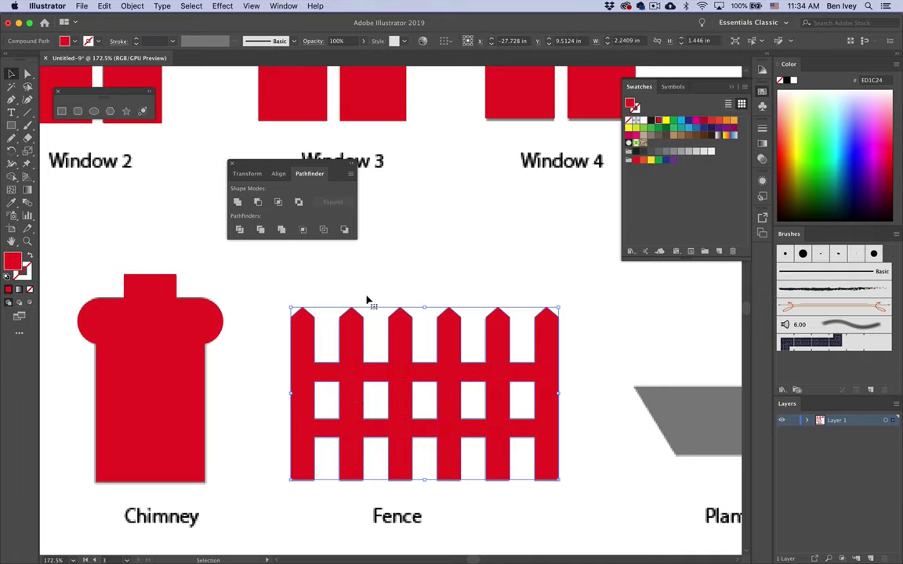
{"action": "left_click", "coordinate": [480, 247]}
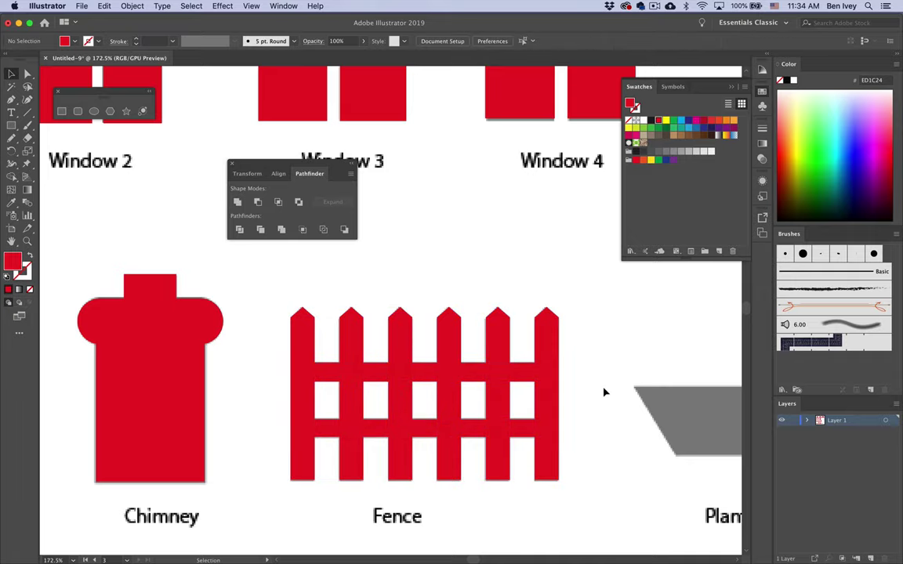
Step: Draw a red rectangle about 1.21 × 0.59 in over the middle of the Planter, spanning its full height
{"action": "scroll", "coordinate": [604, 392], "scroll_direction": "right", "scroll_amount": 8}
{"action": "scroll", "coordinate": [469, 413], "scroll_direction": "up", "scroll_amount": 2}
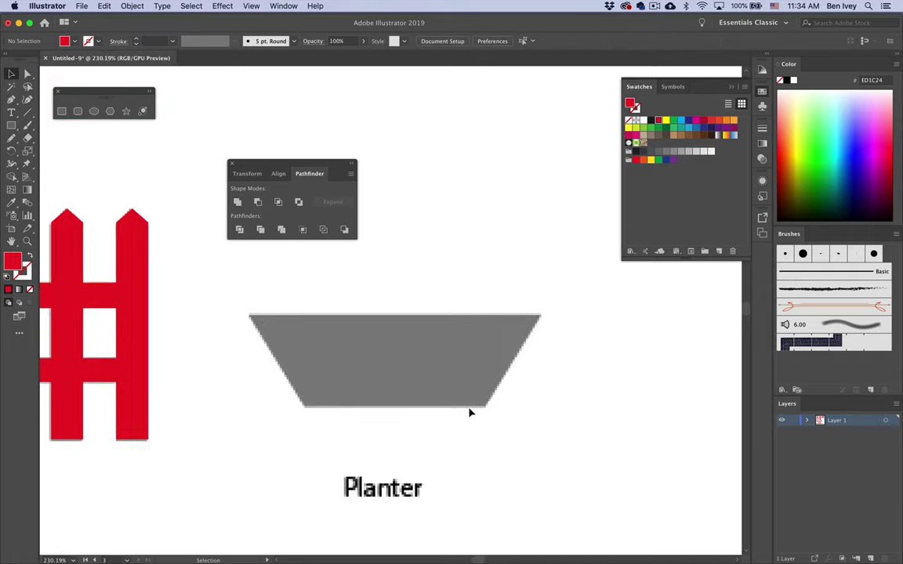
{"action": "left_click", "coordinate": [11, 123]}
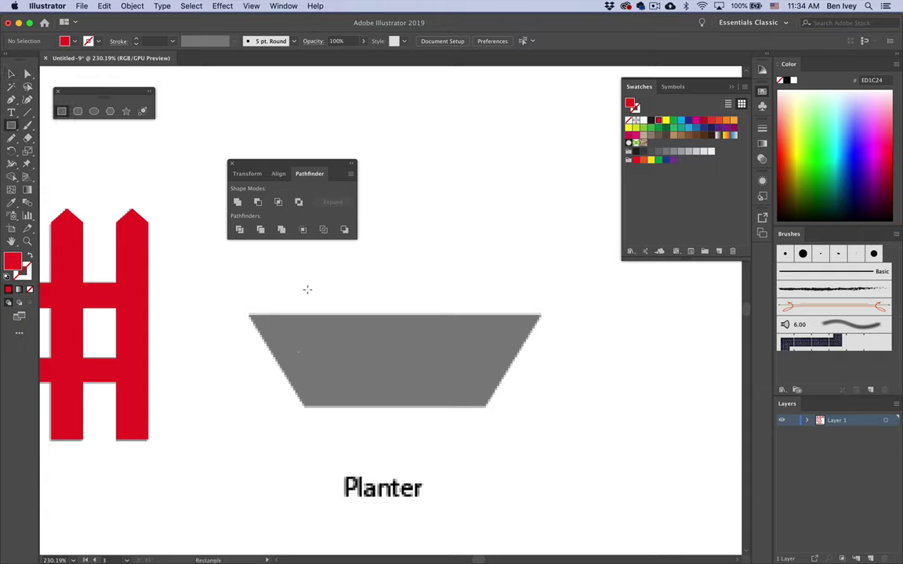
{"action": "left_click_drag", "start_coordinate": [293, 314], "coordinate": [483, 403]}
{"action": "scroll", "coordinate": [460, 398], "scroll_direction": "up", "scroll_amount": 2}
{"action": "scroll", "coordinate": [460, 398], "scroll_direction": "down", "scroll_amount": 1}
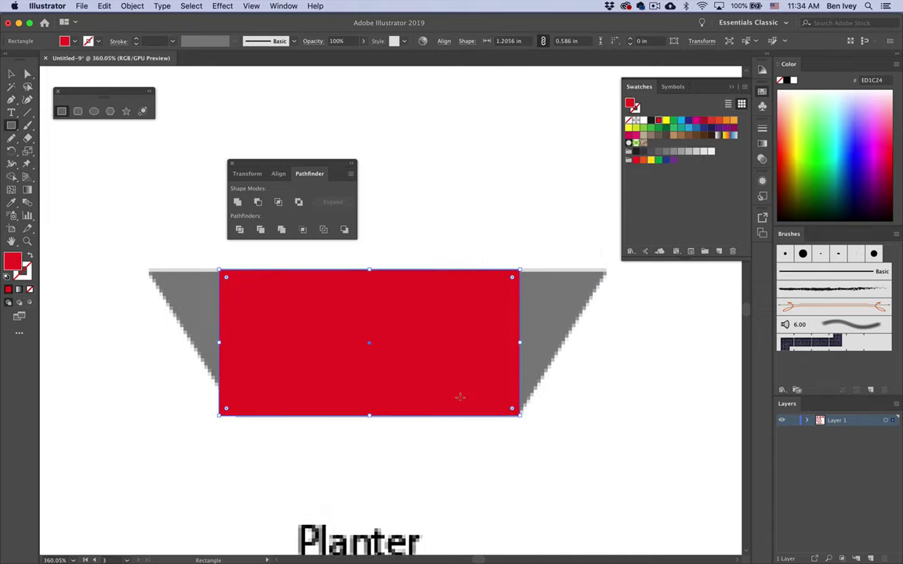
Step: Move the rectangle's upper-left anchor out to the Planter's corner and its lower-left anchor inward to match the slanted side
{"action": "left_click", "coordinate": [26, 74]}
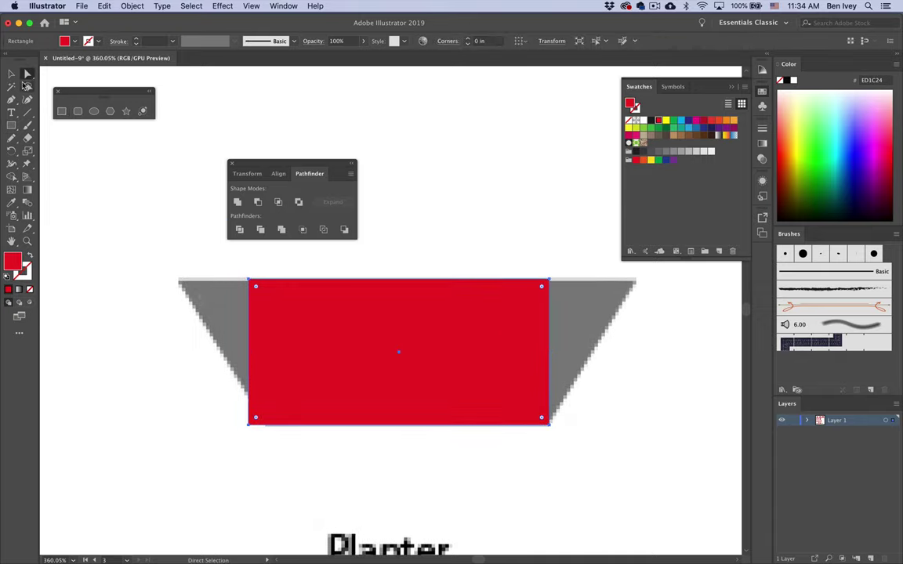
{"action": "left_click", "coordinate": [185, 313]}
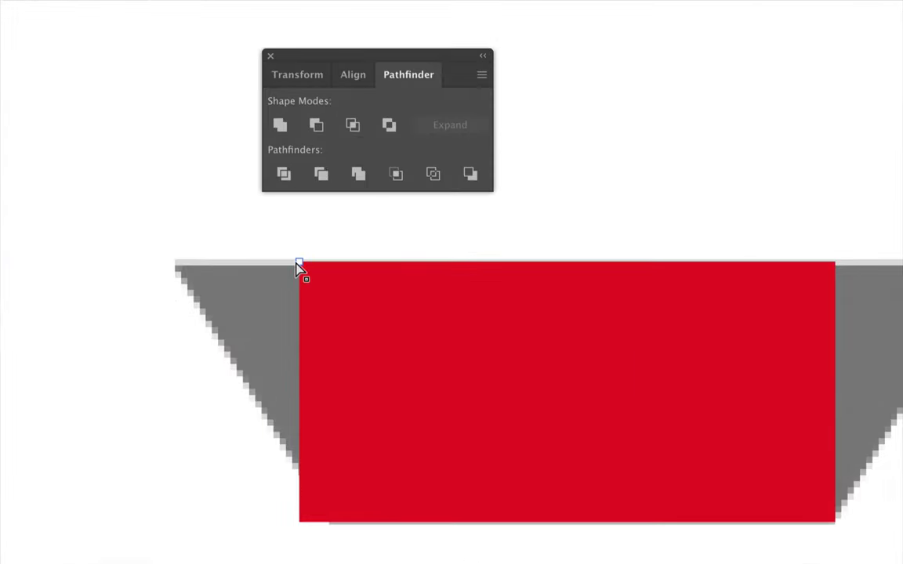
{"action": "left_click_drag", "start_coordinate": [299, 264], "coordinate": [170, 261]}
{"action": "scroll", "coordinate": [273, 506], "scroll_direction": "down", "scroll_amount": 1}
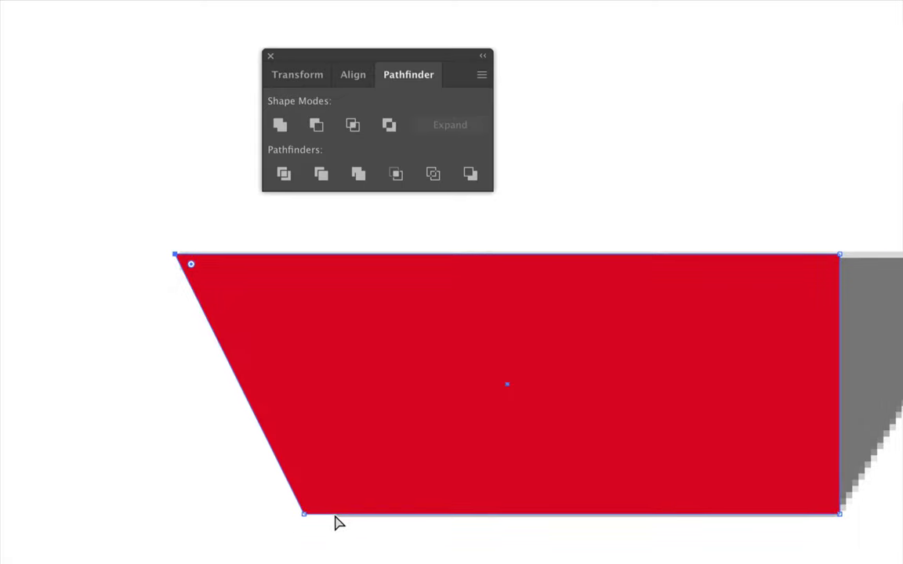
{"action": "left_click_drag", "start_coordinate": [304, 514], "coordinate": [338, 521]}
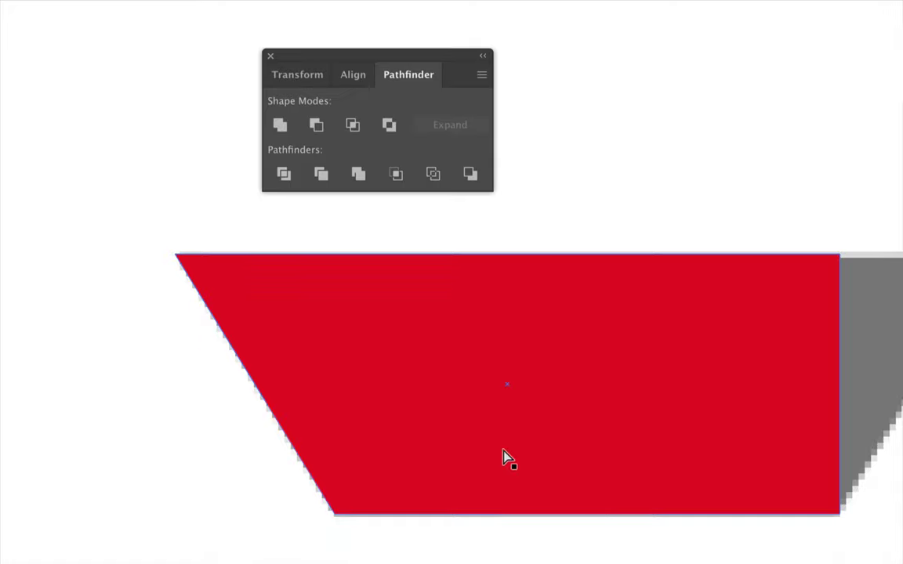
Step: Move the shape's upper-right anchor out to the Planter's corner to finish the trapezoid, and deselect it
{"action": "scroll", "coordinate": [549, 438], "scroll_direction": "right", "scroll_amount": 5}
{"action": "scroll", "coordinate": [603, 427], "scroll_direction": "right", "scroll_amount": 5}
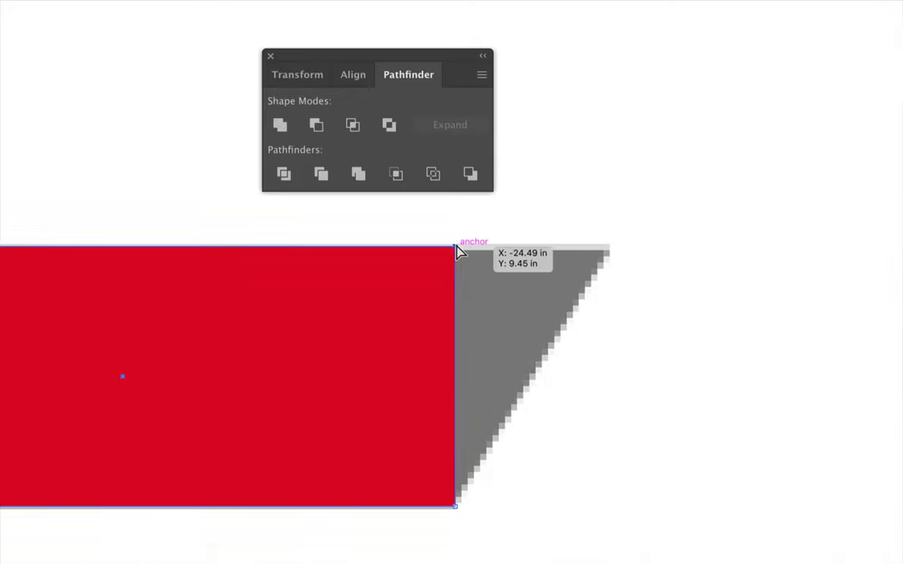
{"action": "left_click_drag", "start_coordinate": [456, 247], "coordinate": [609, 257]}
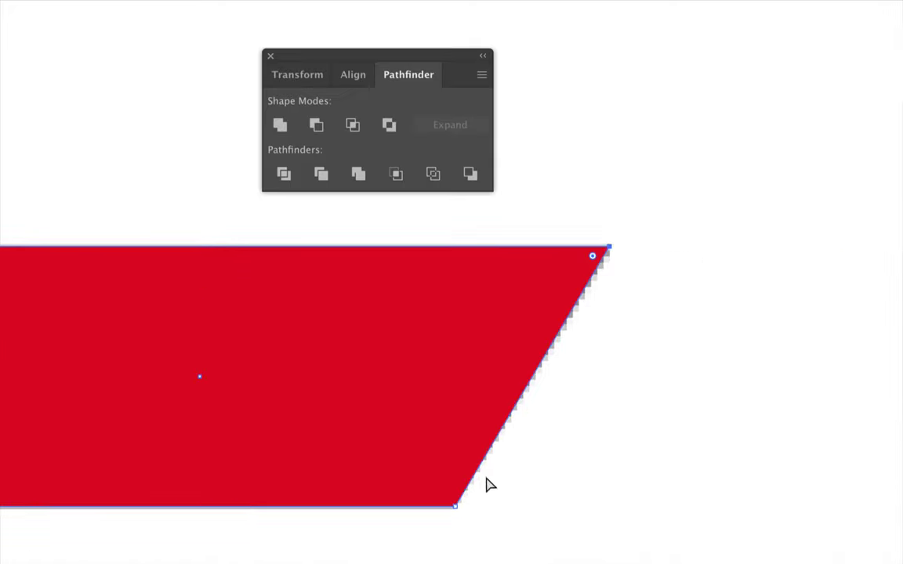
{"action": "scroll", "coordinate": [488, 518], "scroll_direction": "down", "scroll_amount": 4}
{"action": "left_click", "coordinate": [548, 514]}
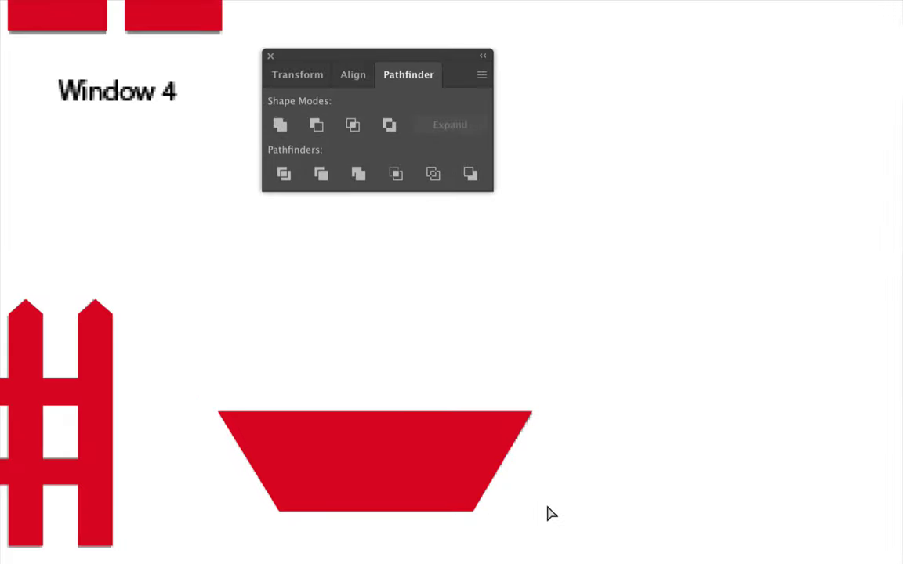
{"action": "scroll", "coordinate": [551, 514], "scroll_direction": "down", "scroll_amount": 3}
{"action": "scroll", "coordinate": [551, 514], "scroll_direction": "down", "scroll_amount": 5}
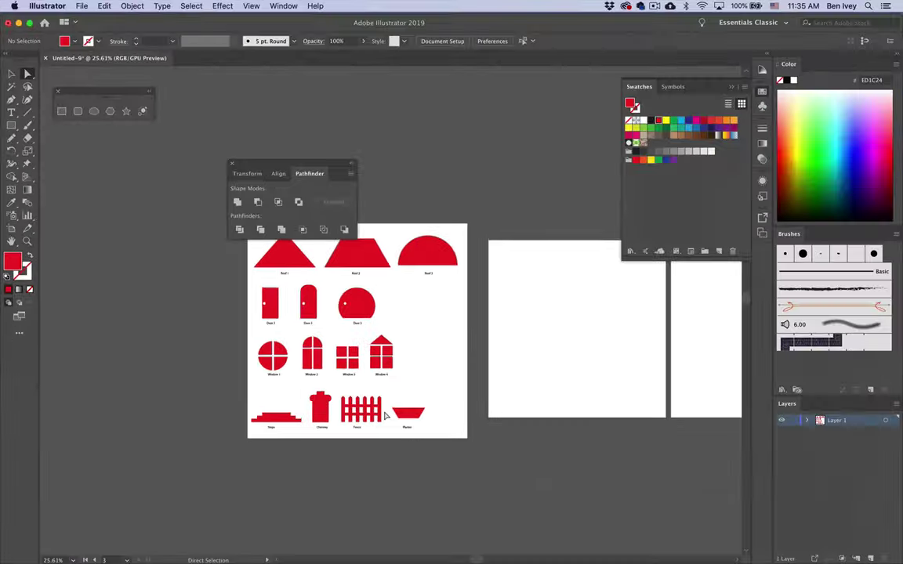
{"action": "scroll", "coordinate": [385, 330], "scroll_direction": "up", "scroll_amount": 2}
{"action": "scroll", "coordinate": [297, 319], "scroll_direction": "left", "scroll_amount": 2}
{"action": "scroll", "coordinate": [296, 319], "scroll_direction": "down", "scroll_amount": 2}
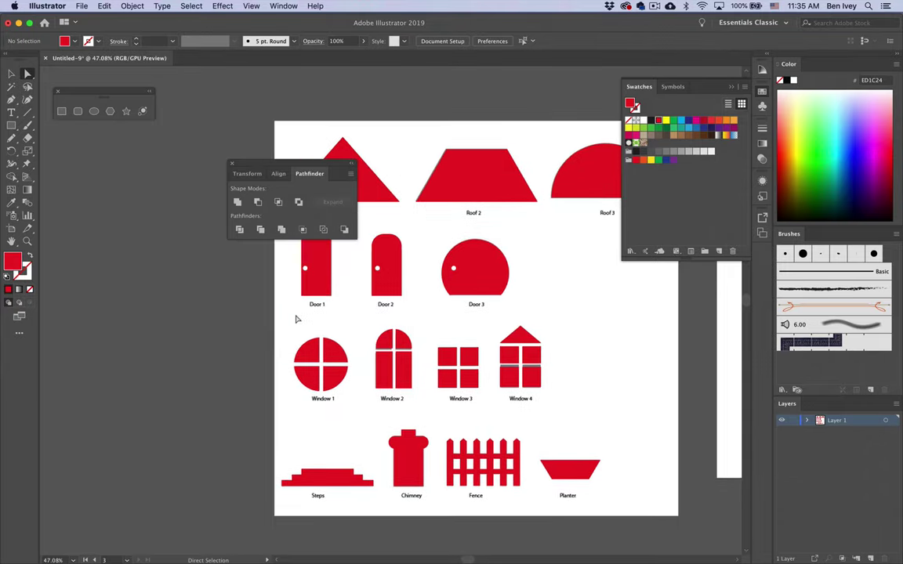